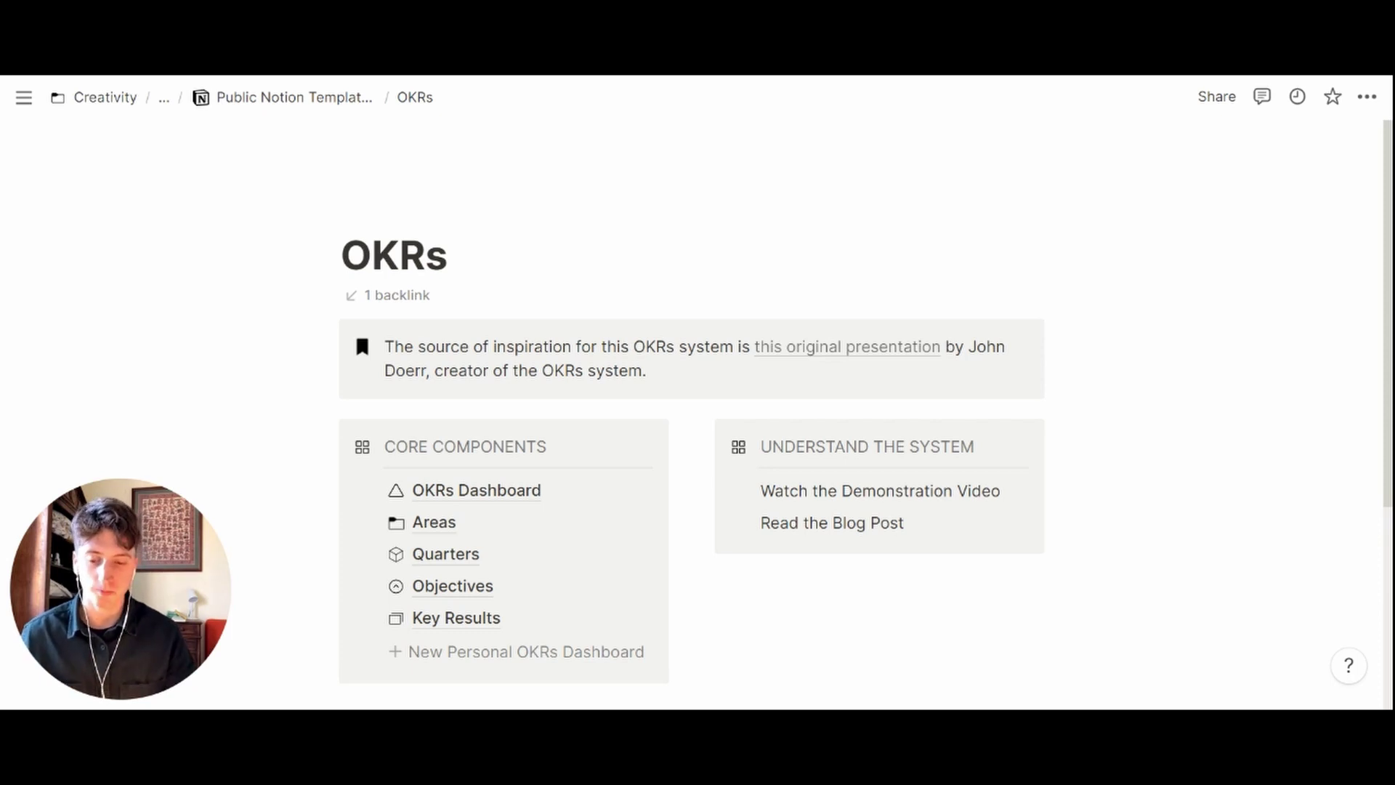
Create a 'product development' area in Areas from the New Area template as a full page
scroll(508, 472, "down", 2)
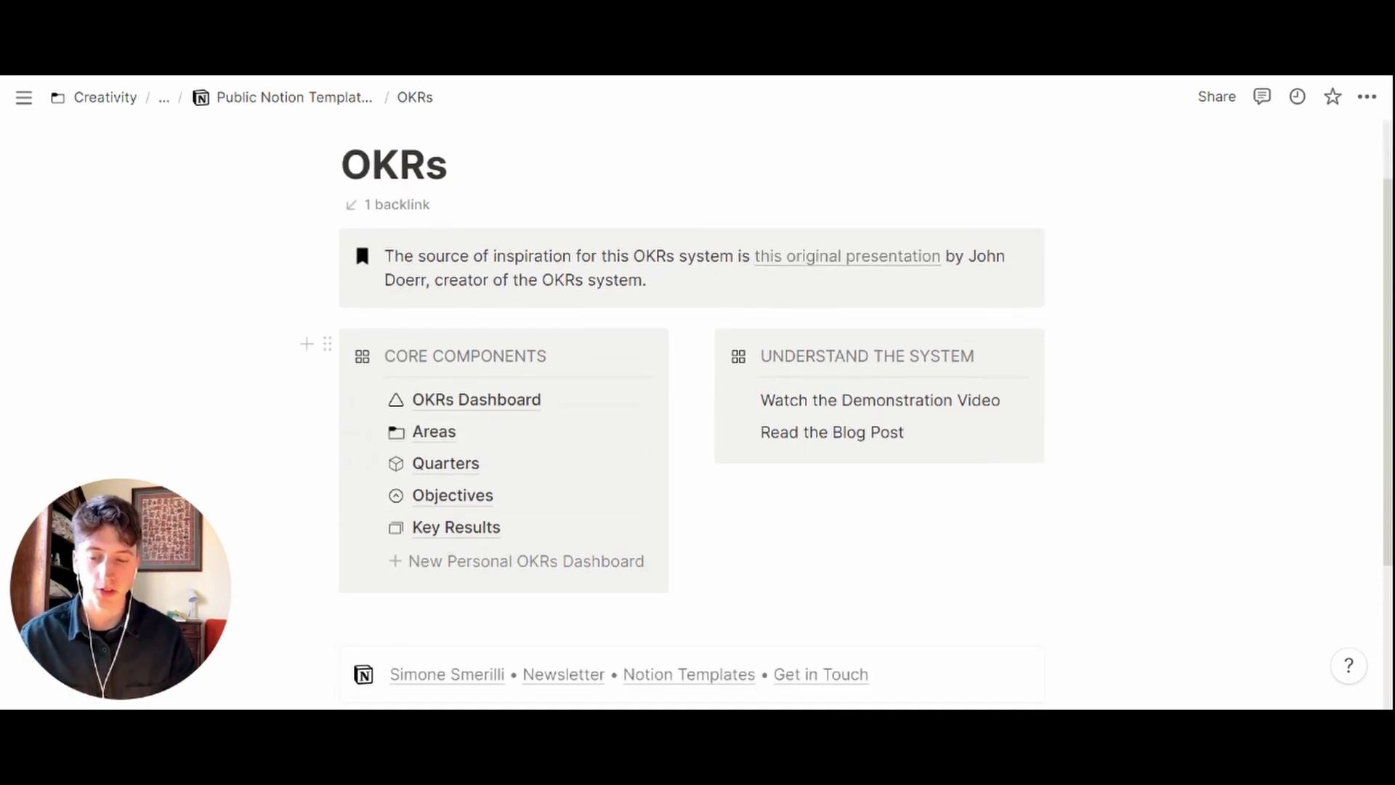
left_click(485, 439)
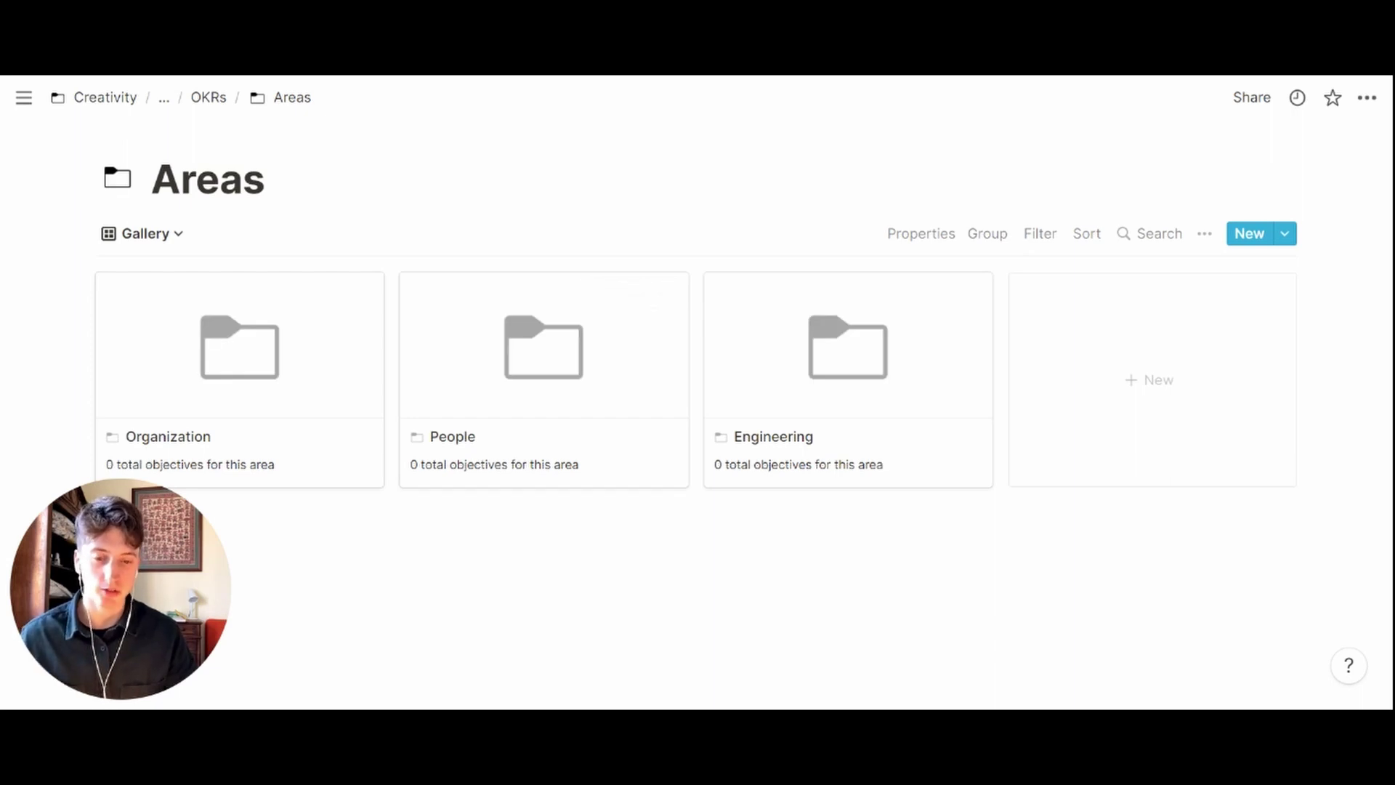
left_click(1284, 233)
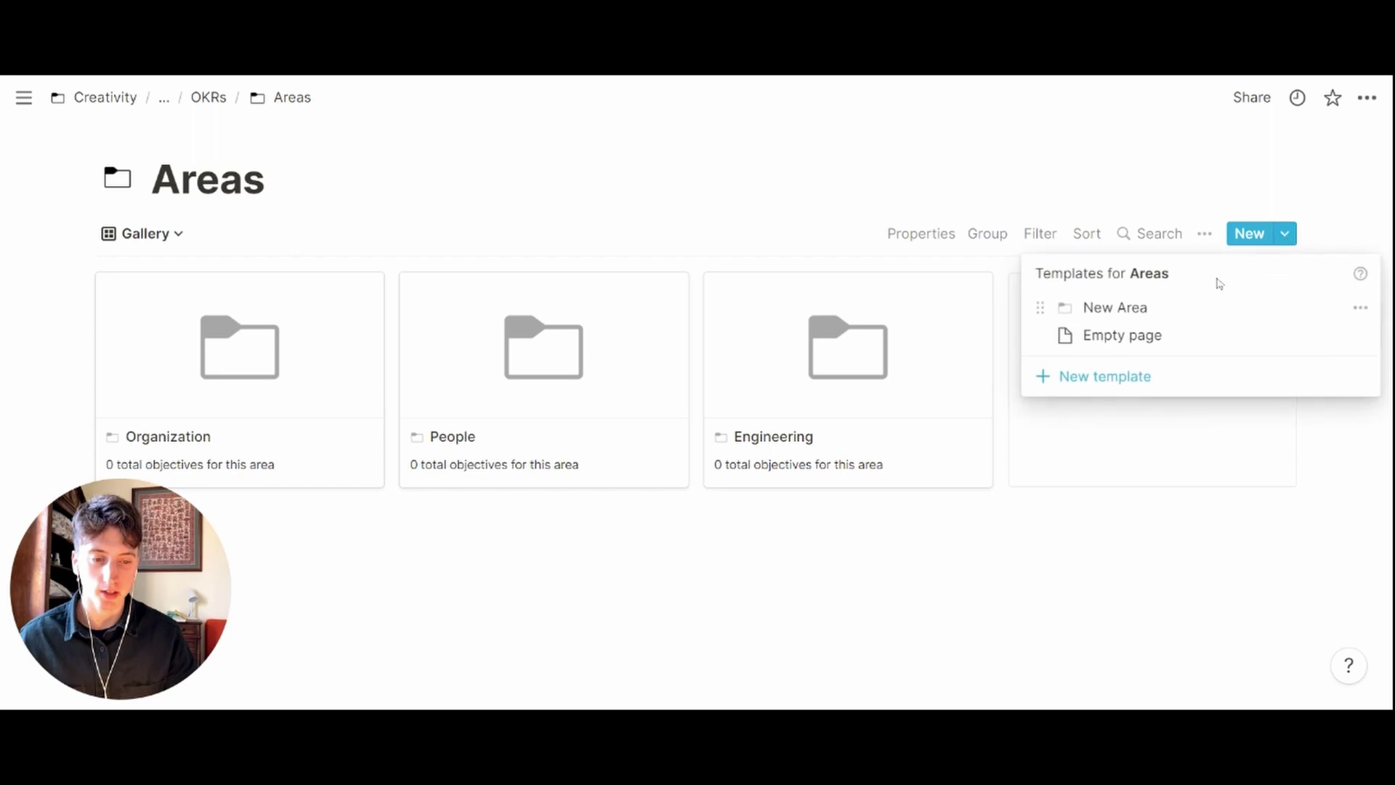
left_click(1193, 313)
left_click(318, 171)
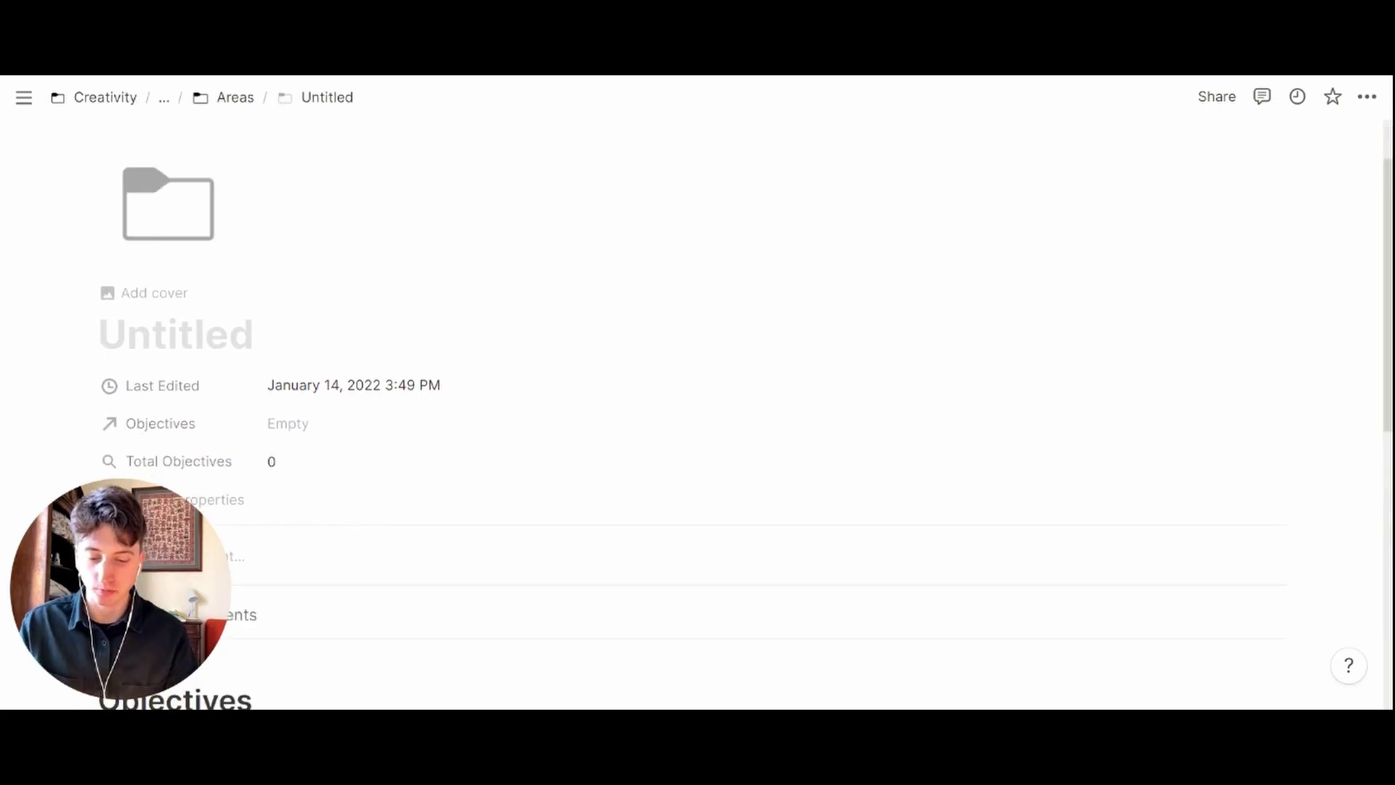
type("product development")
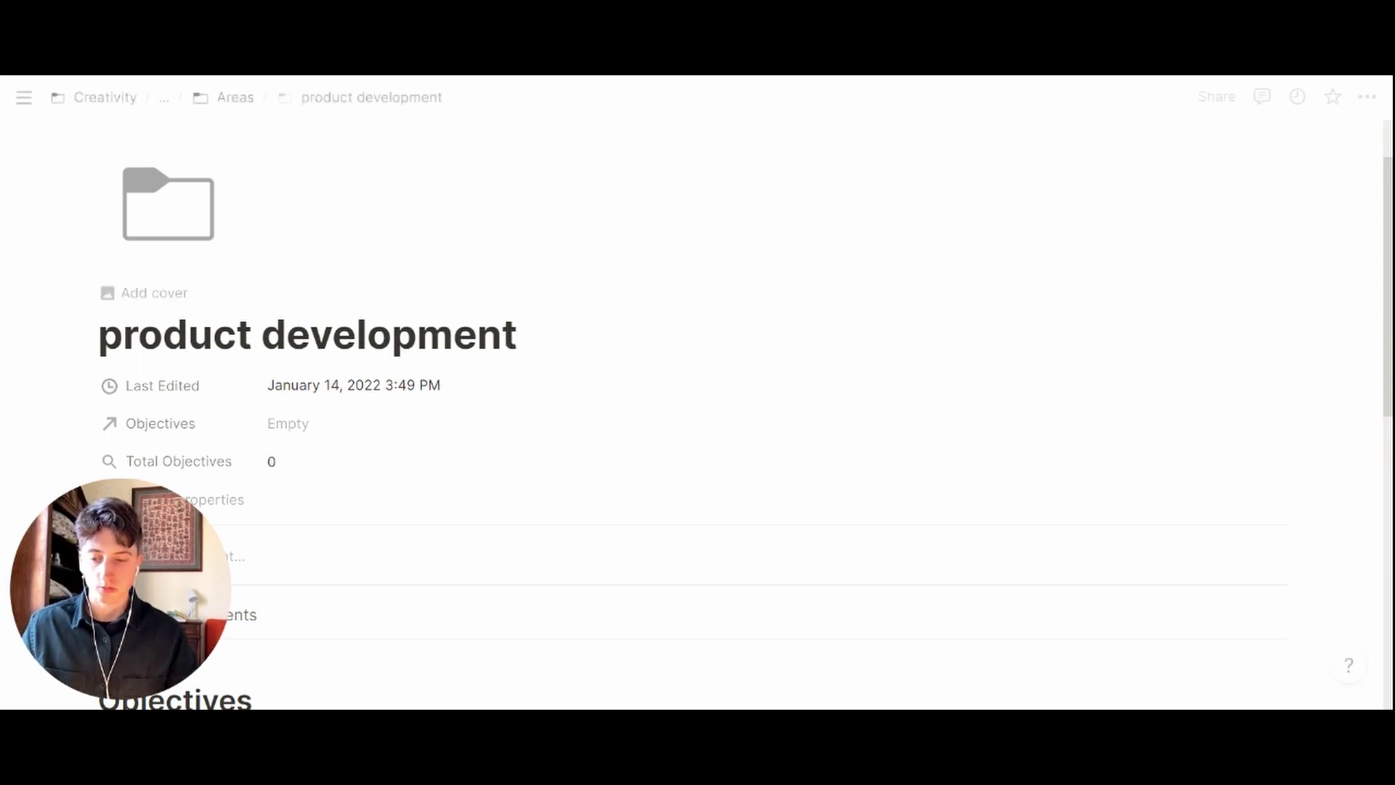
scroll(697, 392, "down", 5)
scroll(552, 498, "up", 2)
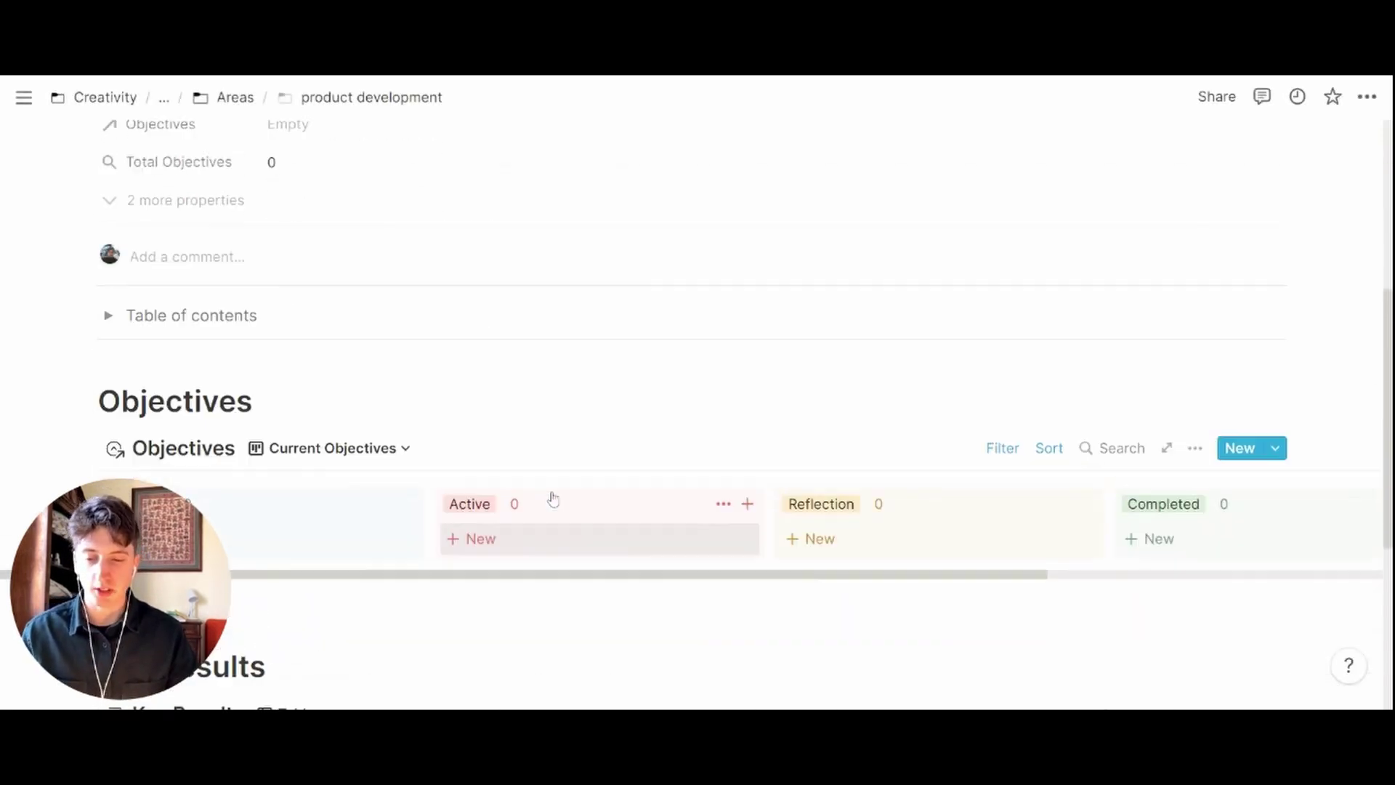
scroll(553, 441, "down", 2)
scroll(553, 441, "down", 3)
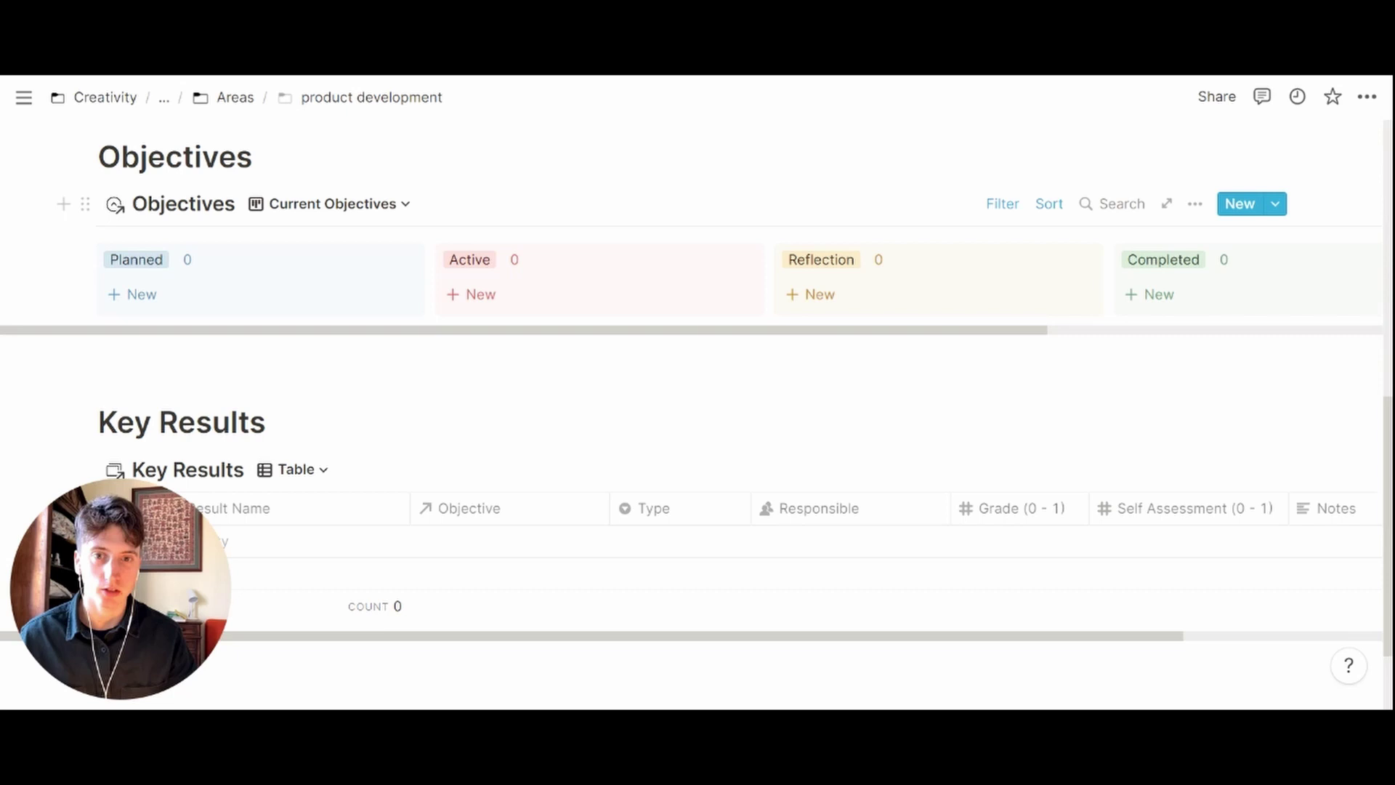
scroll(698, 393, "up", 4)
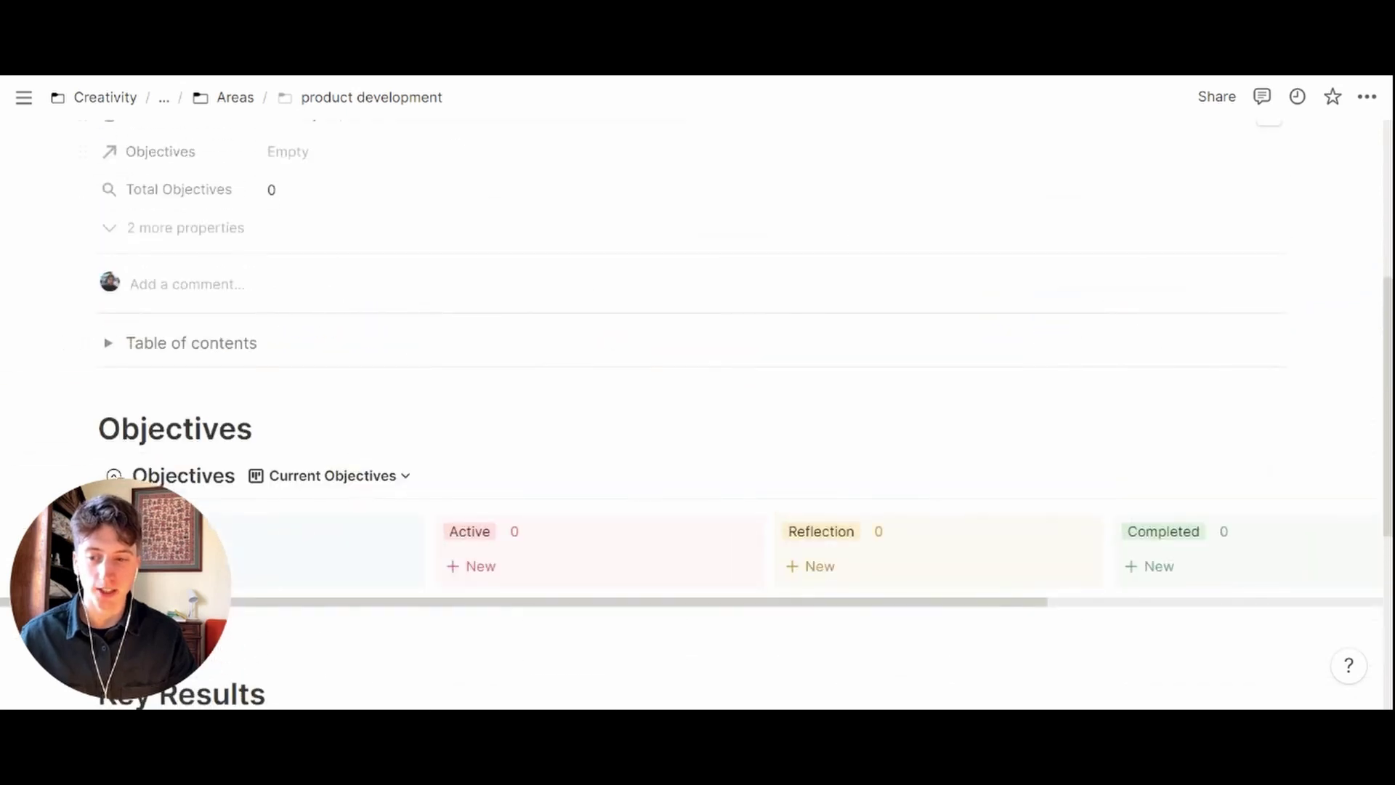
Back in the Areas gallery, preview the product development card and then close it
left_click(240, 102)
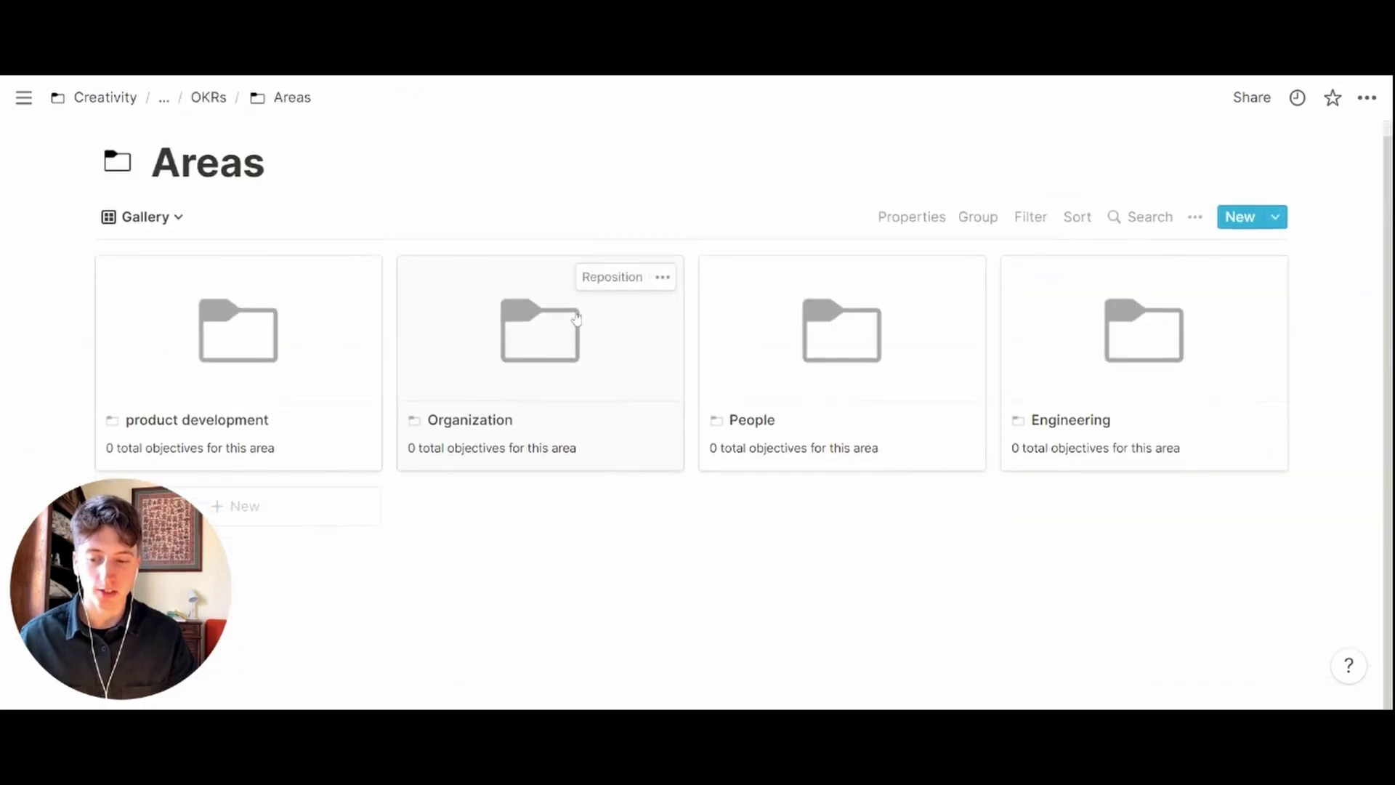
left_click(274, 372)
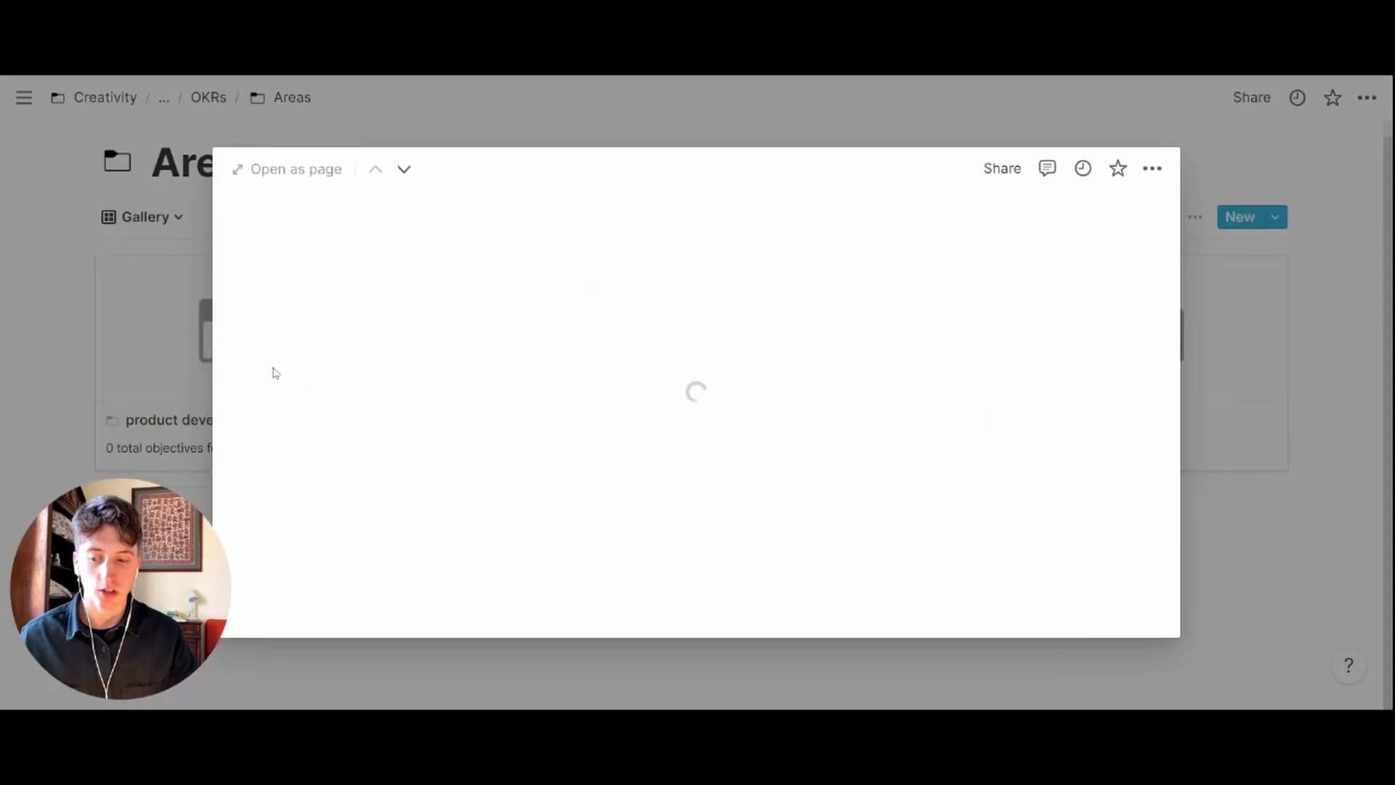
scroll(557, 352, "down", 2)
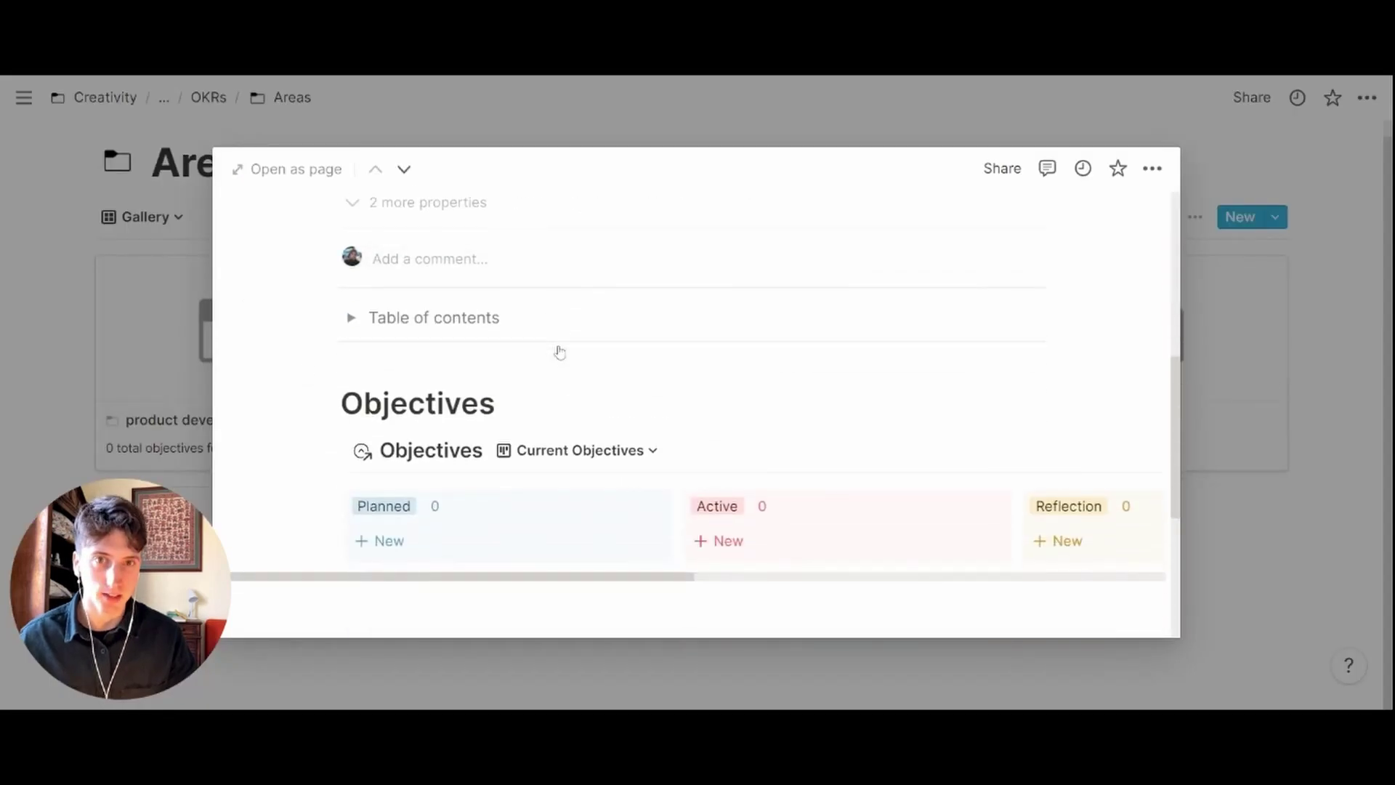
scroll(691, 374, "down", 3)
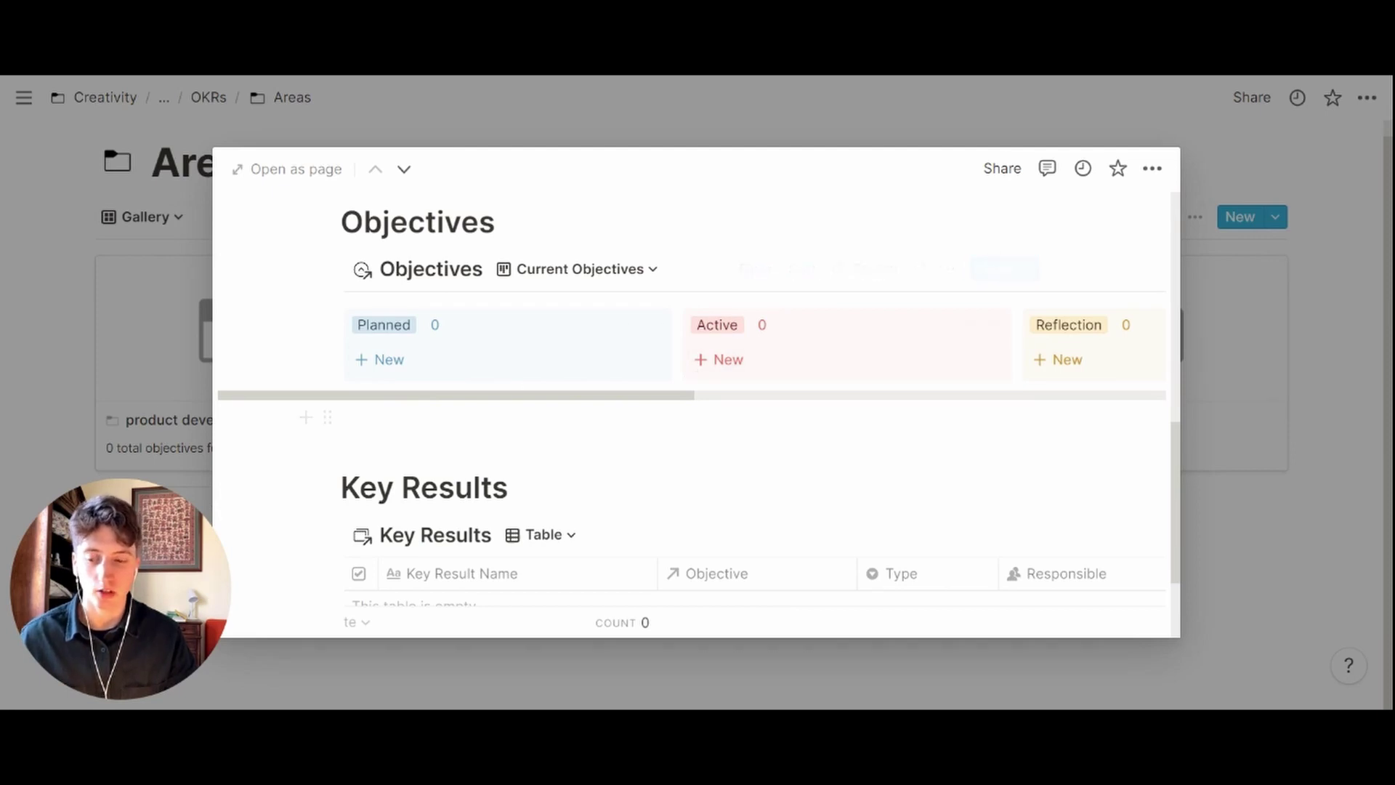
left_click(155, 413)
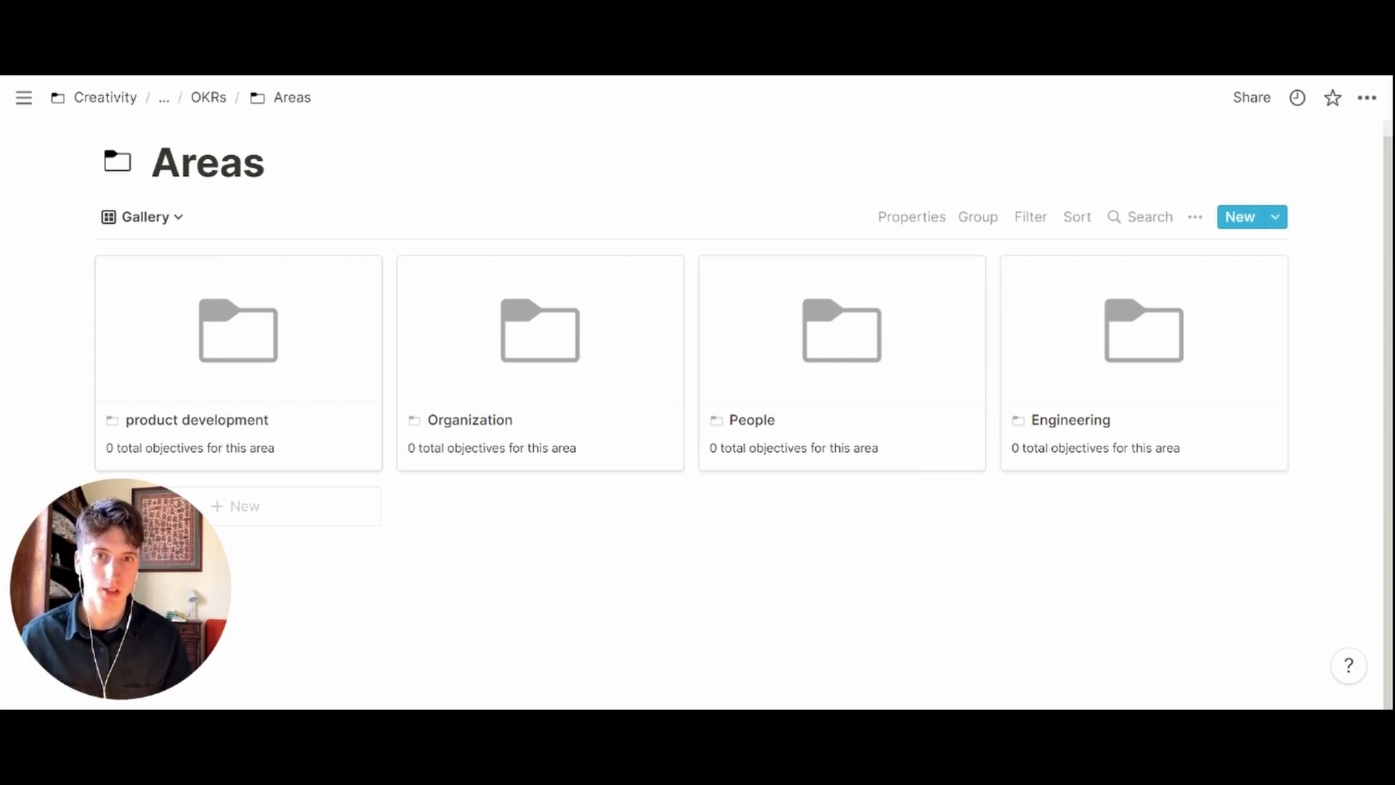
Return to the OKRs page and preview the Q1 2022 quarter in Quarters
key("ctrl+bracketleft")
scroll(574, 320, "down", 3)
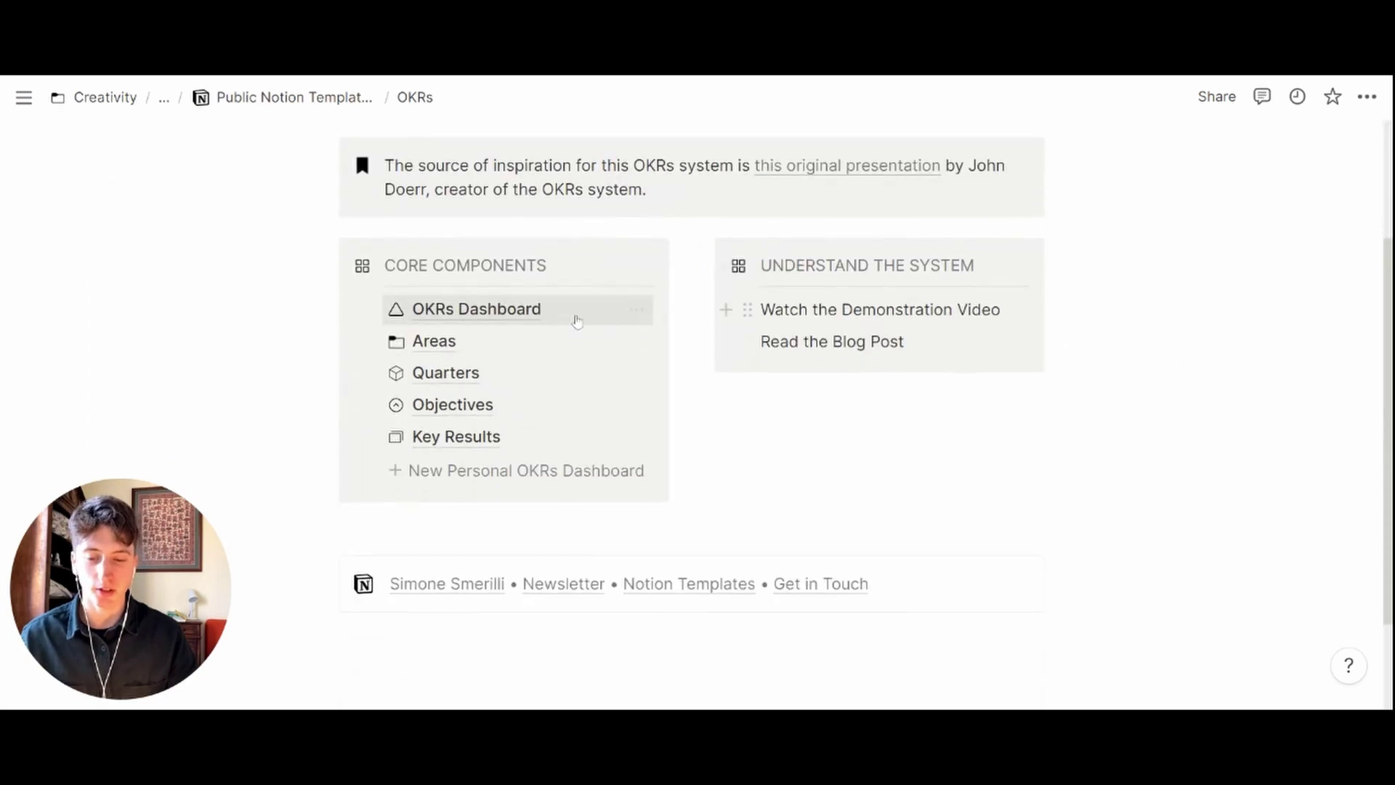
left_click(456, 378)
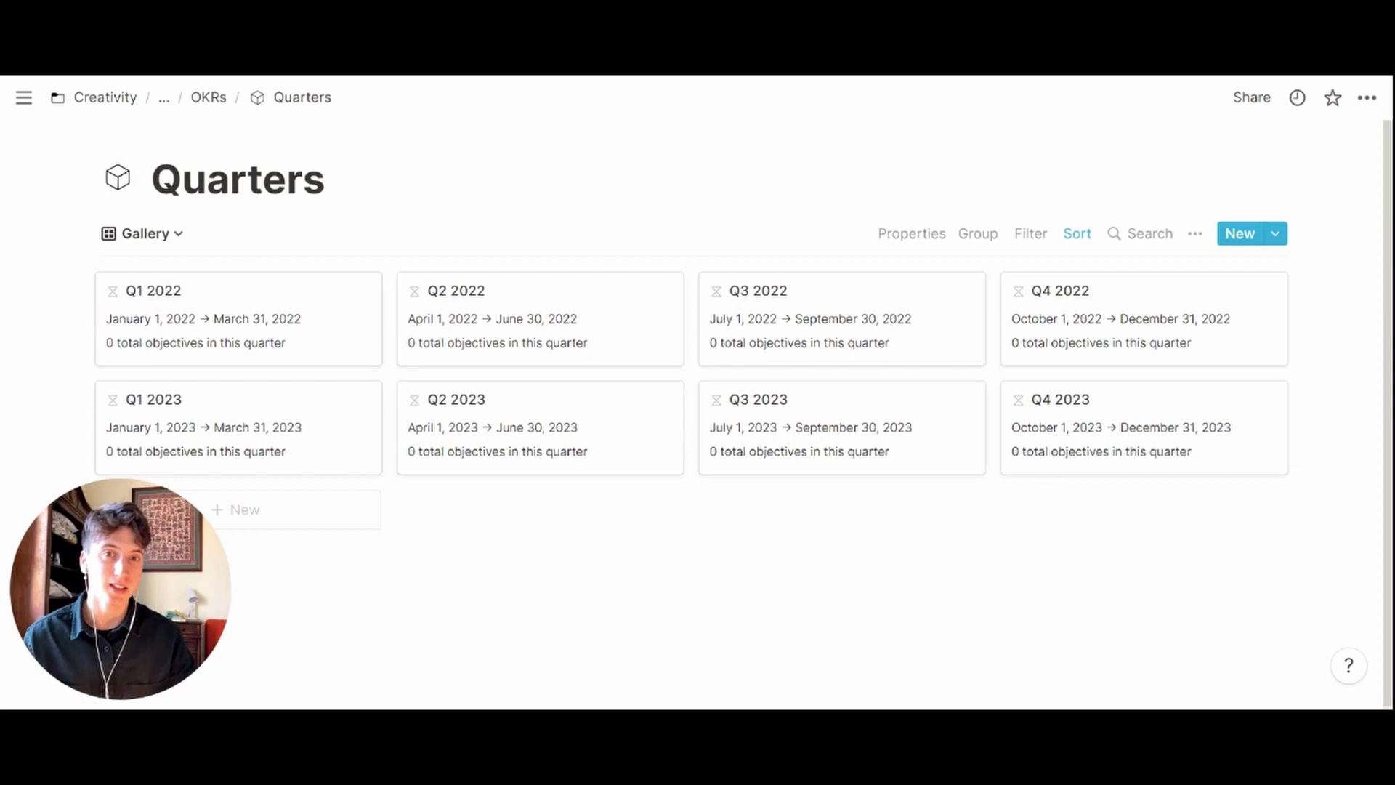
left_click(218, 320)
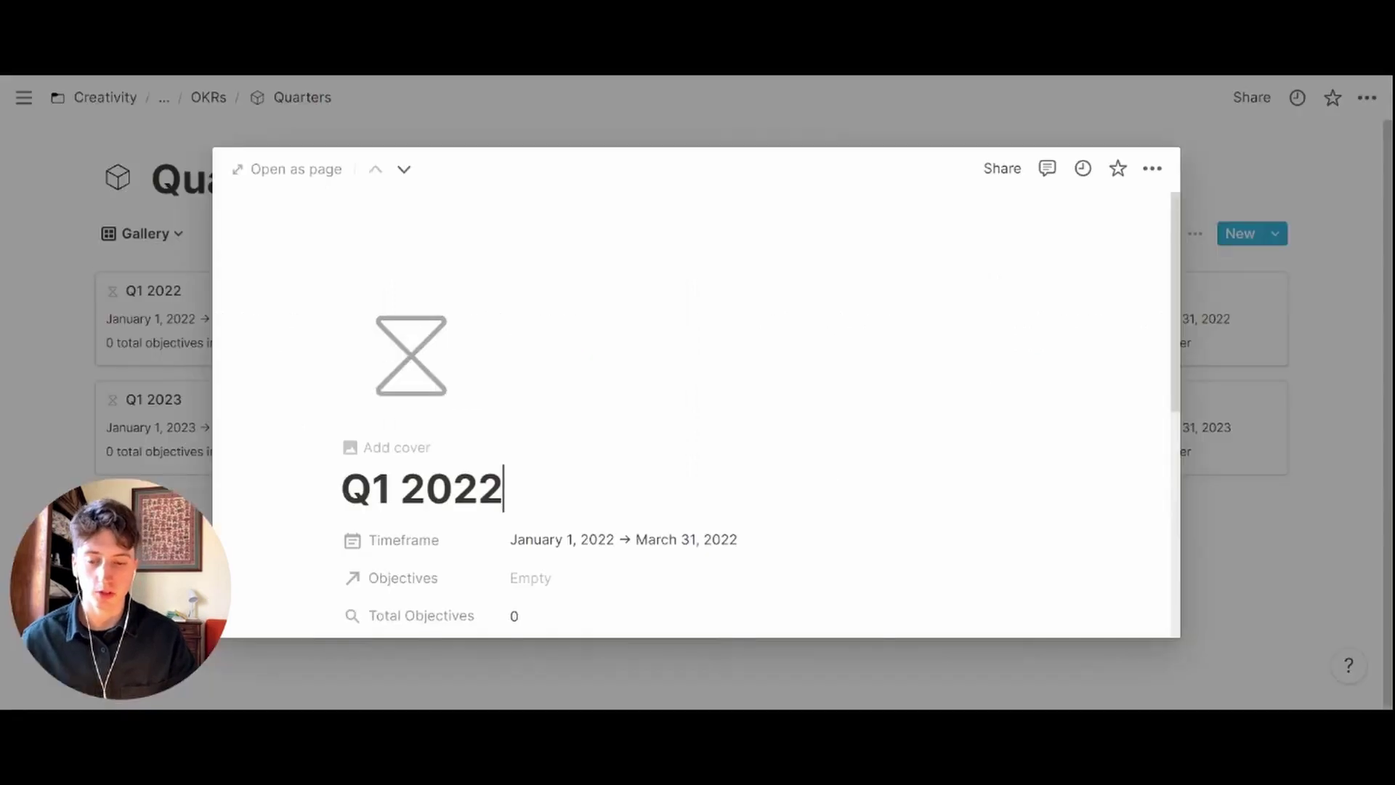
scroll(613, 344, "down", 6)
scroll(613, 344, "up", 1)
scroll(613, 345, "up", 5)
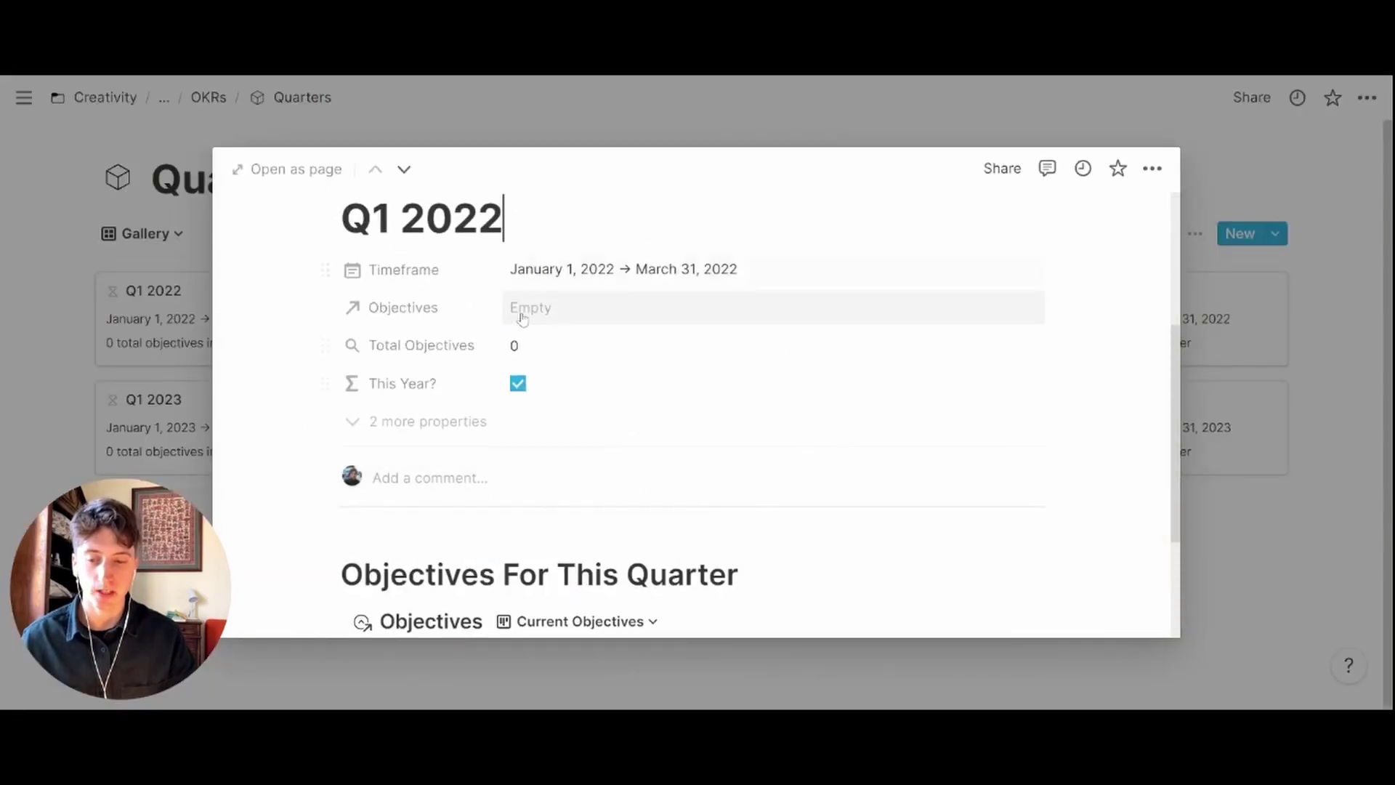
Open Q1 2022 as a full page and view its objectives as Table by Area
left_click(270, 172)
scroll(446, 240, "down", 4)
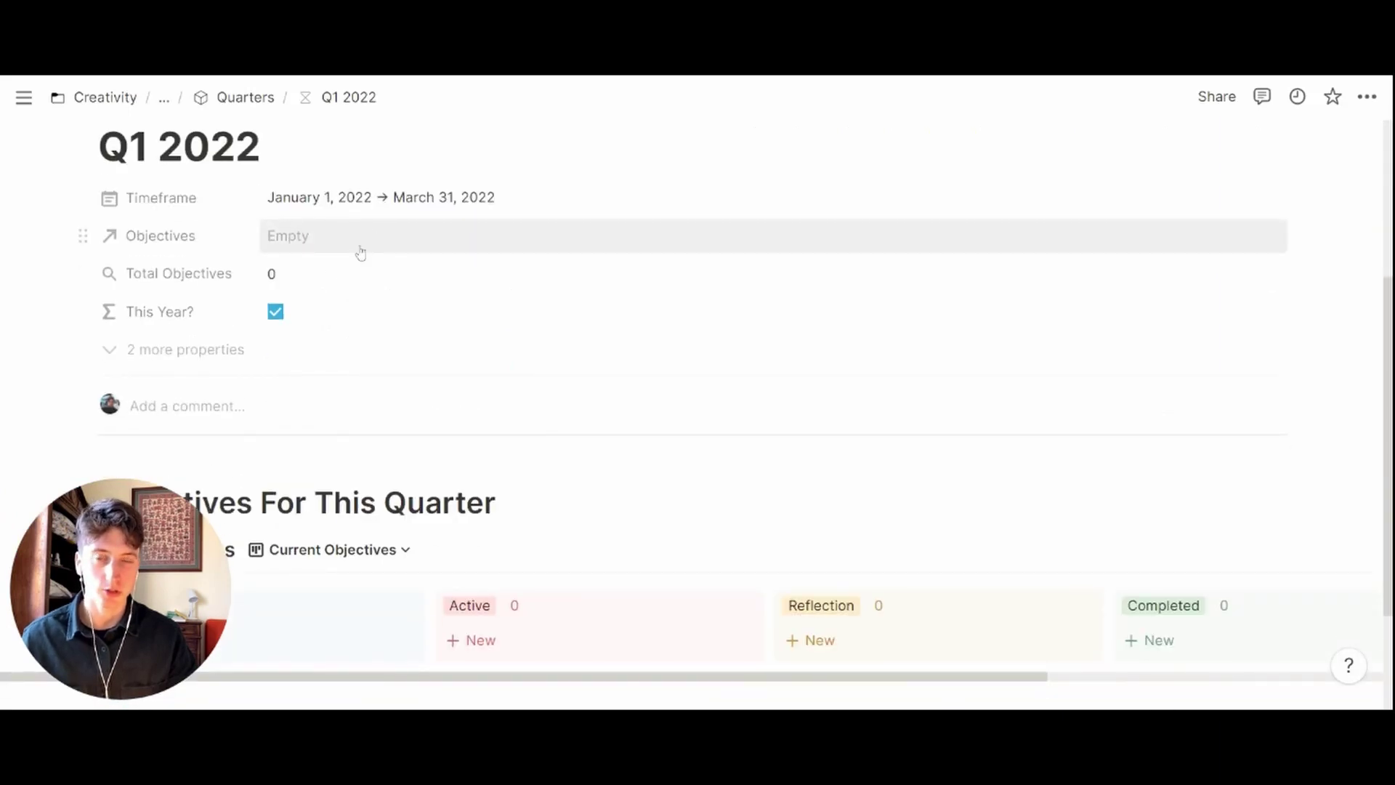
scroll(361, 251, "down", 1)
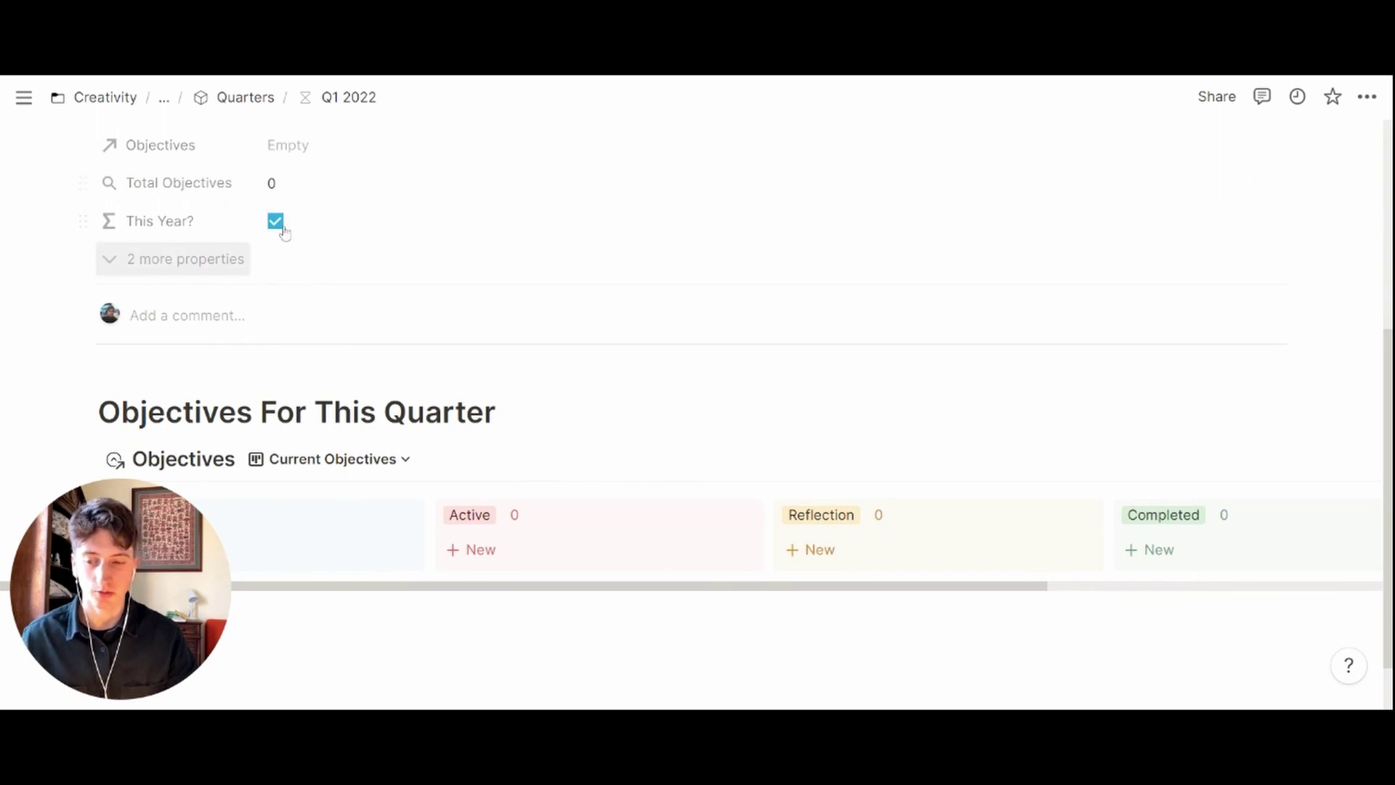
scroll(552, 242, "down", 1)
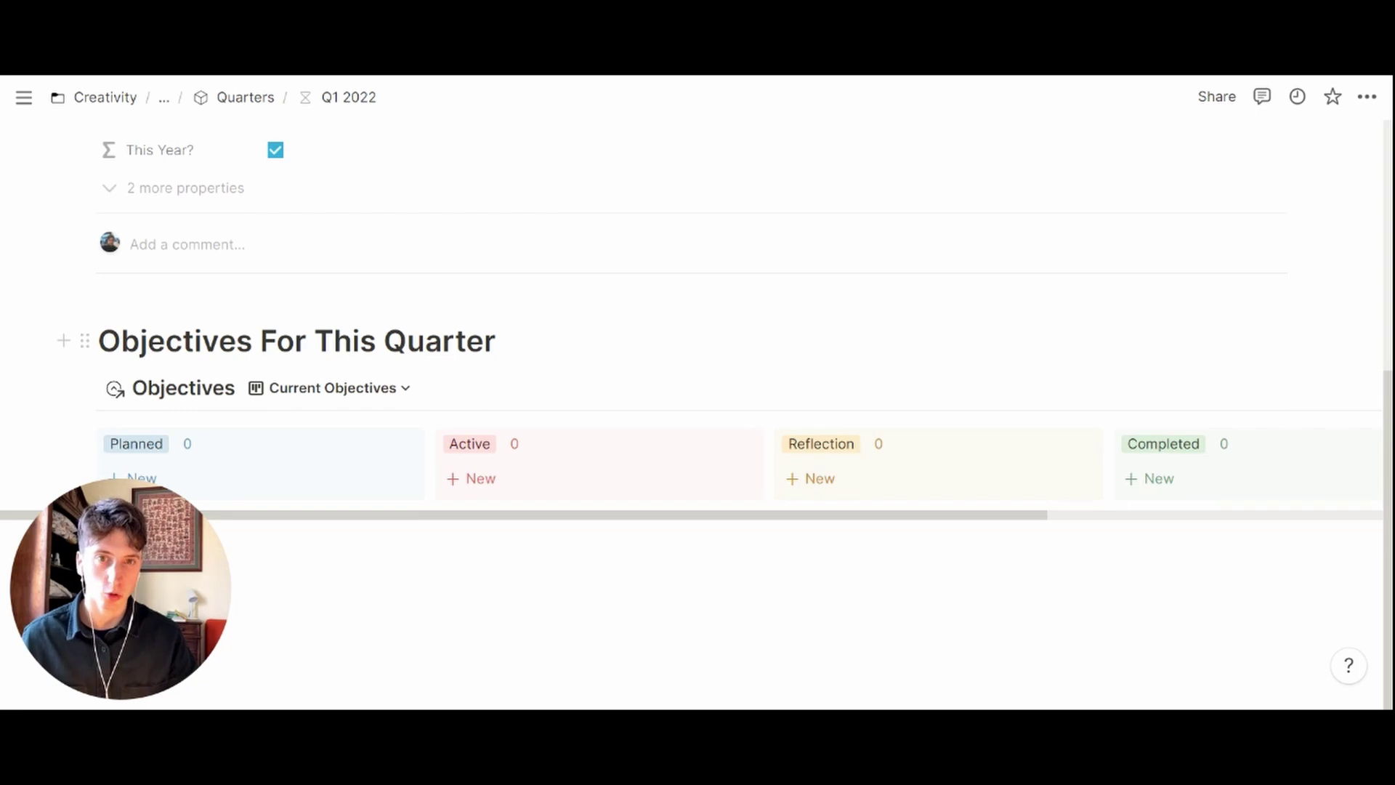
left_click(403, 389)
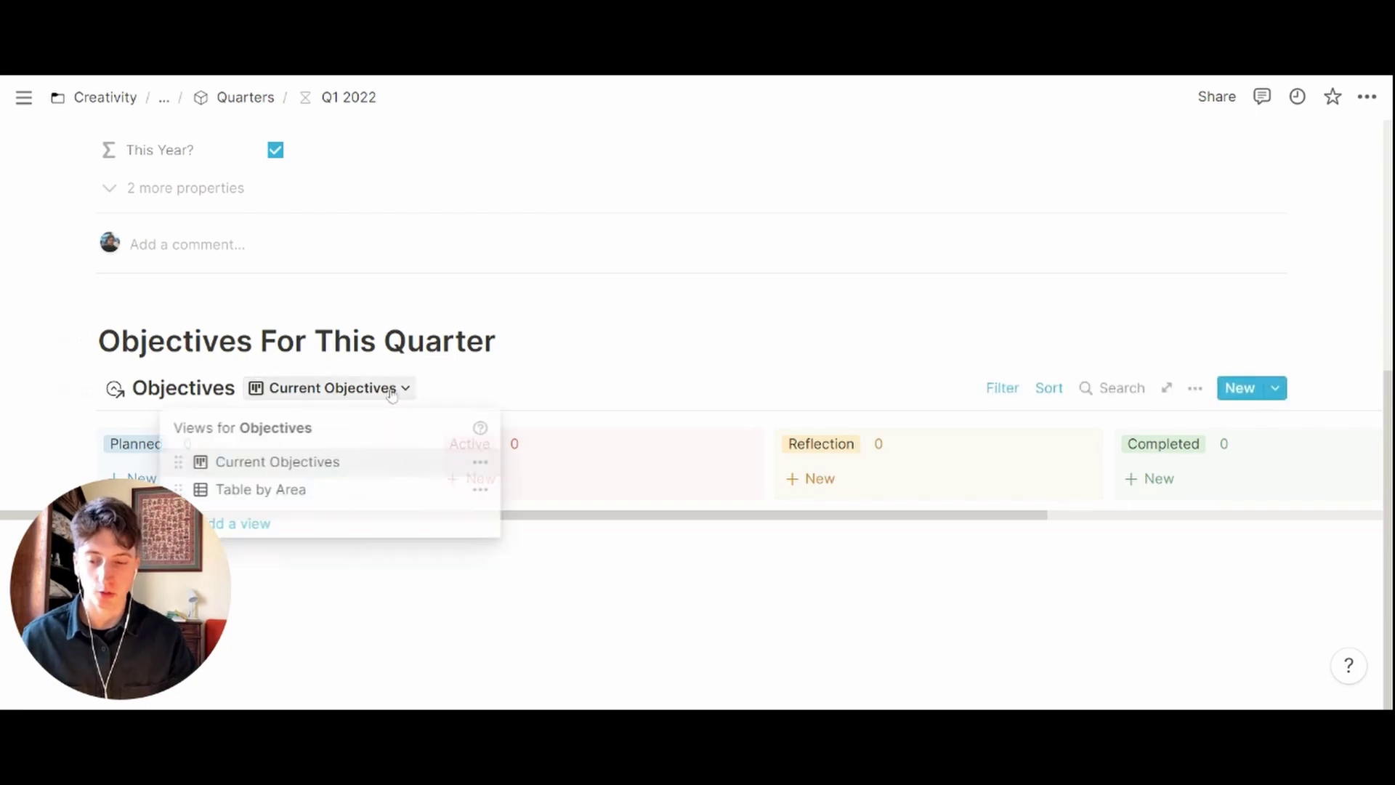
left_click(346, 490)
scroll(726, 378, "down", 2)
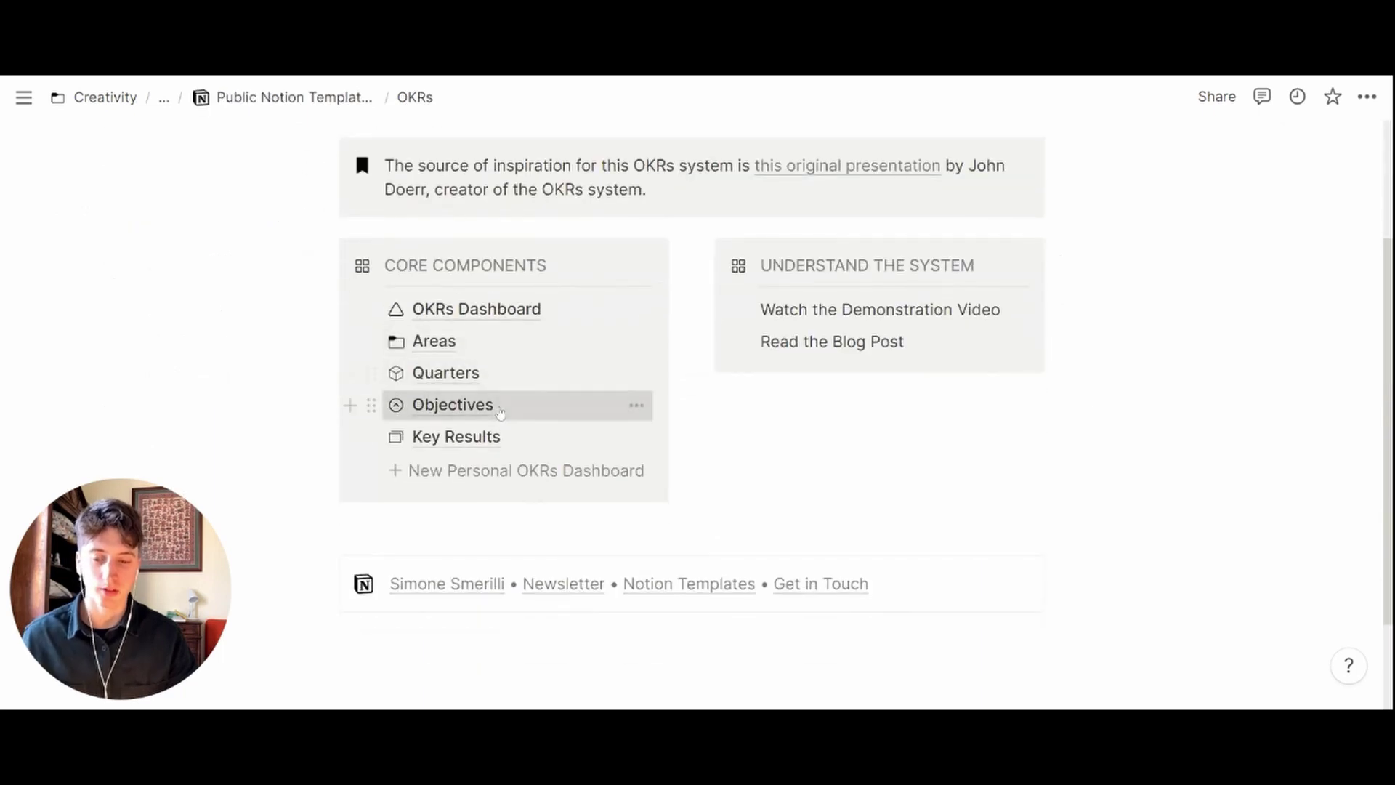
Create a new objective from the New Objective template and open it as a page
left_click(499, 404)
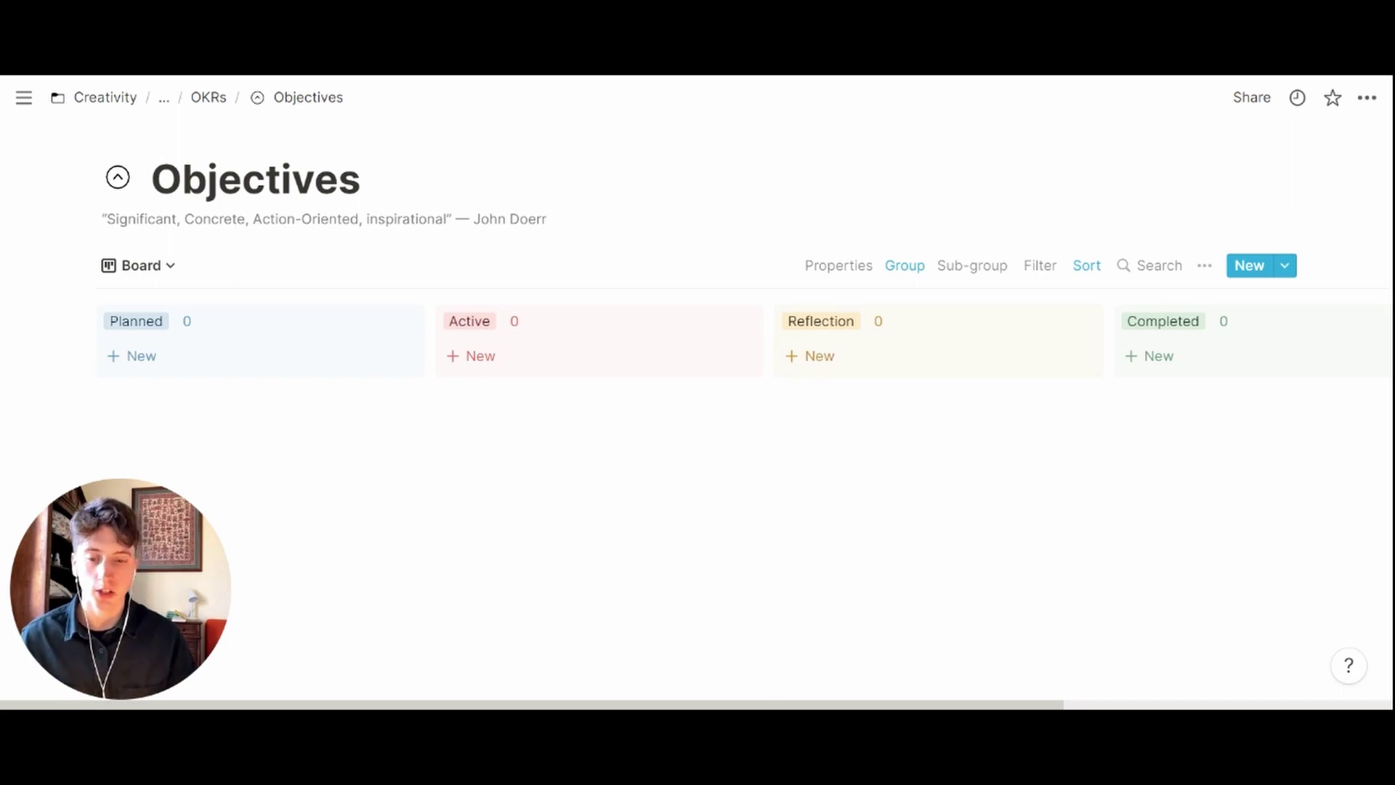
left_click(1284, 265)
left_click(1184, 339)
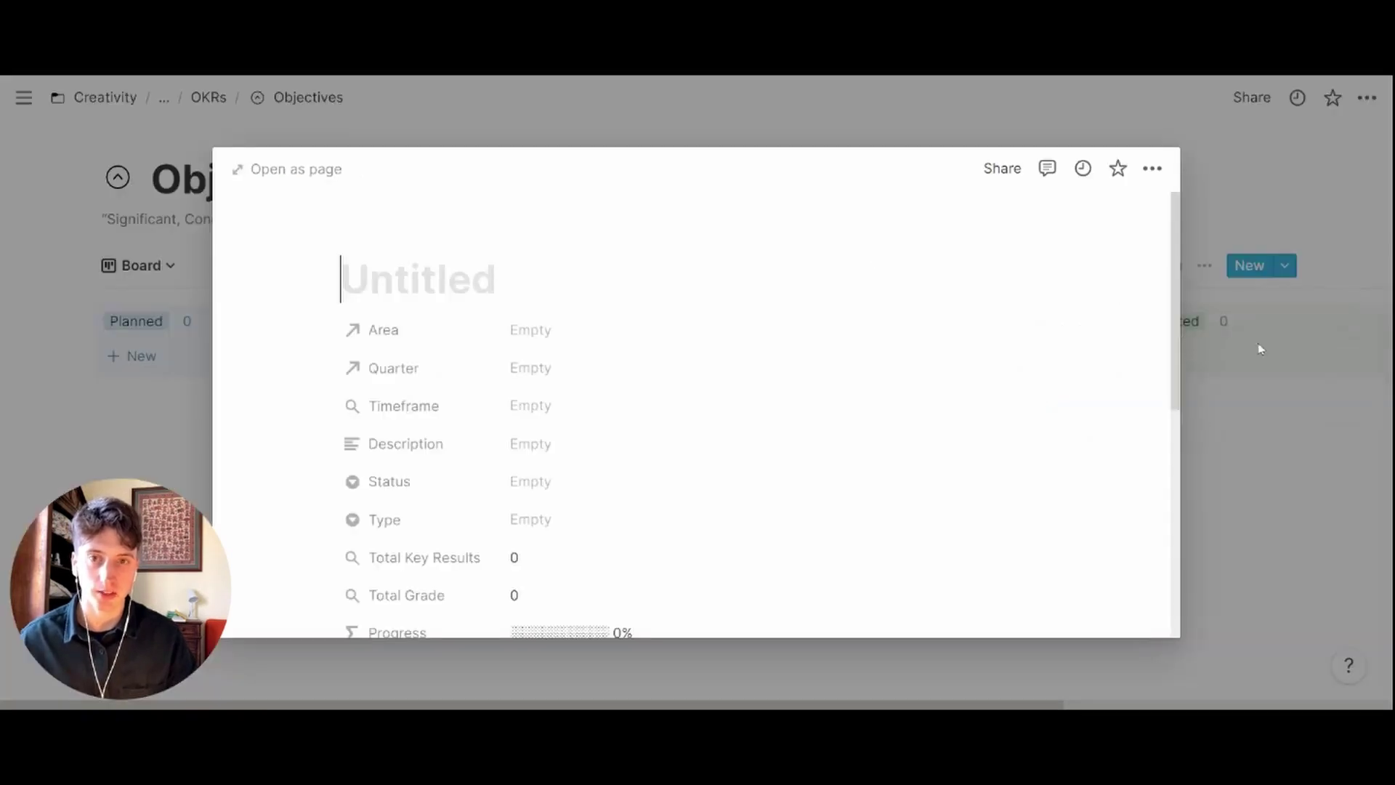
left_click(308, 170)
scroll(620, 333, "down", 4)
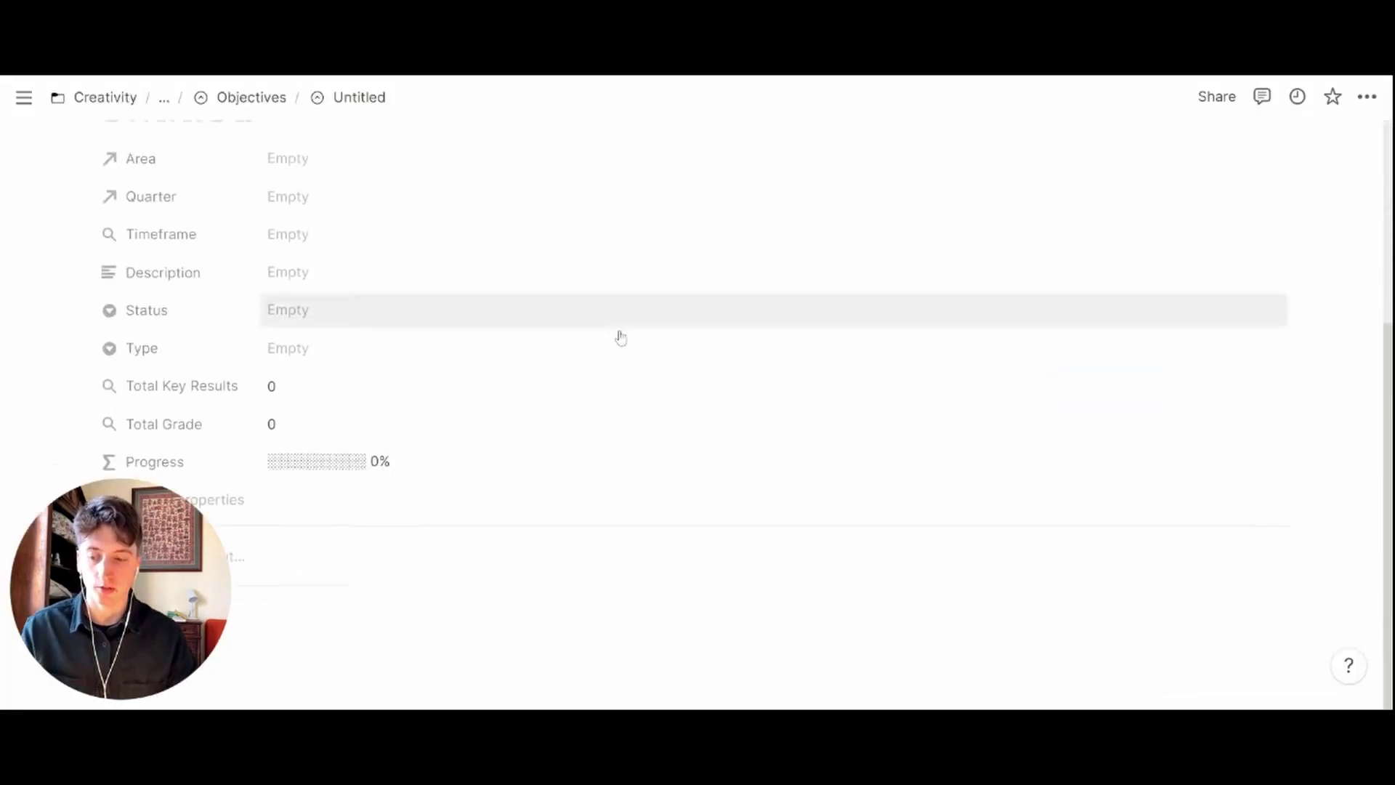
scroll(607, 312, "up", 1)
Type the title 'Achieve 10K$ Revenue for Product 1 by end of Q1', fixing typos
left_click(100, 197)
type("Achieve ")
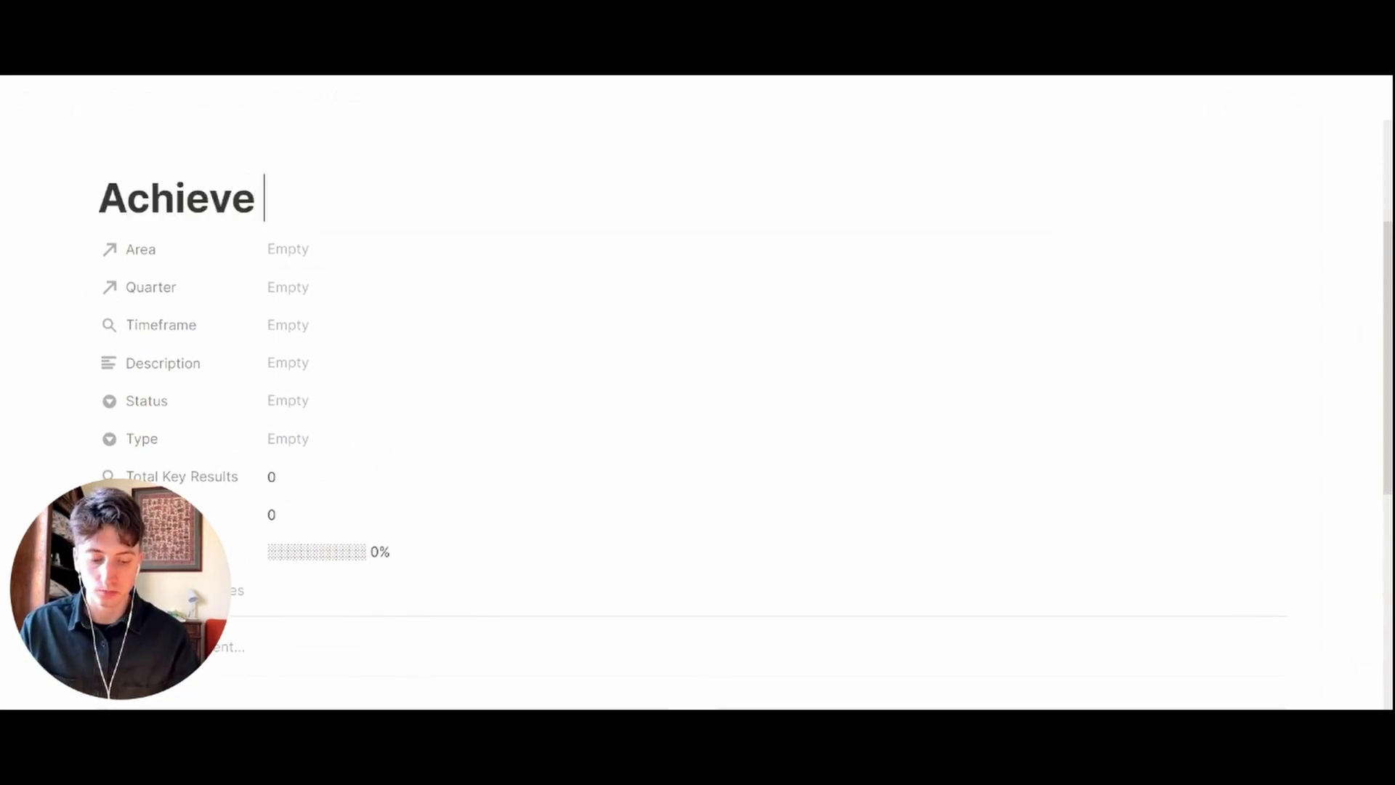
type("10K$ Revenuw")
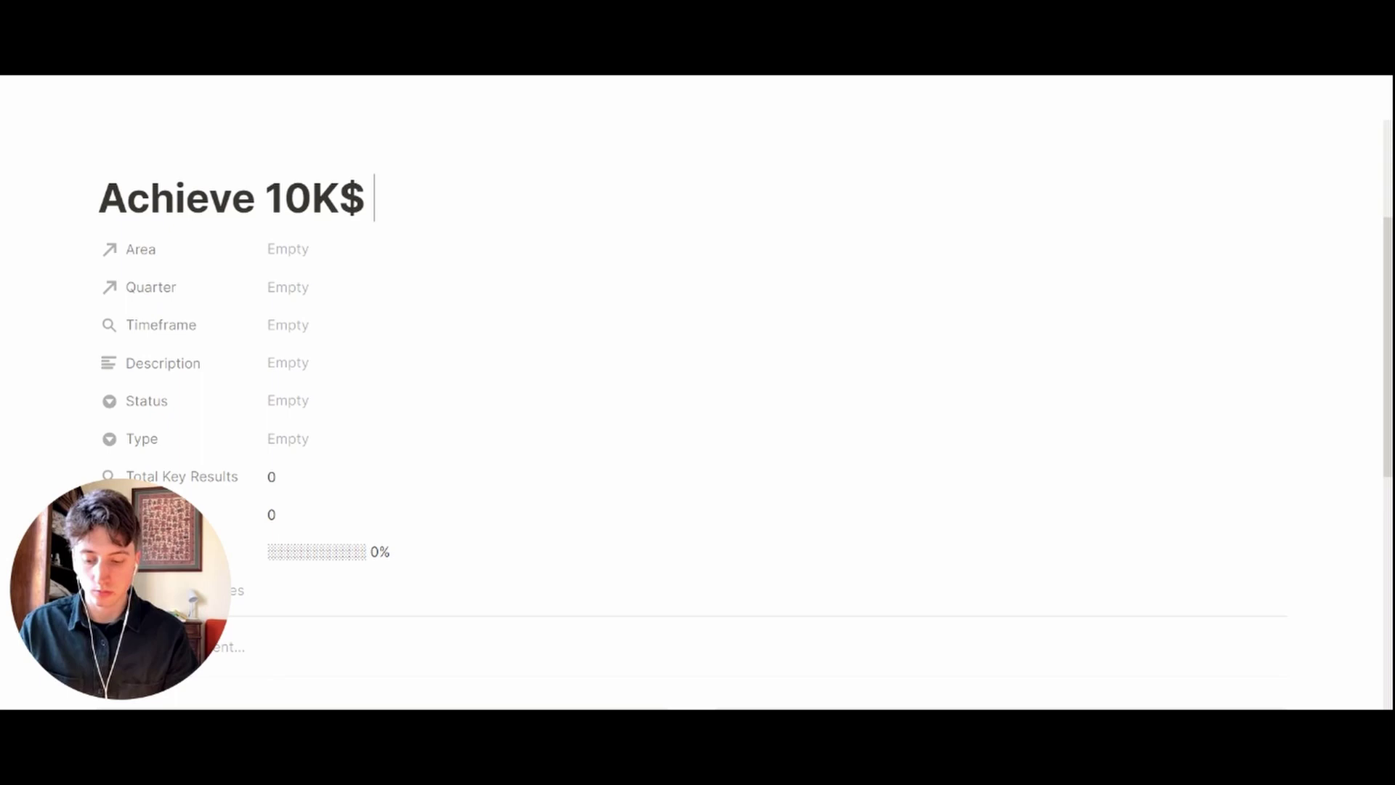
key("BackSpace")
key("BackSpace")
type("e")
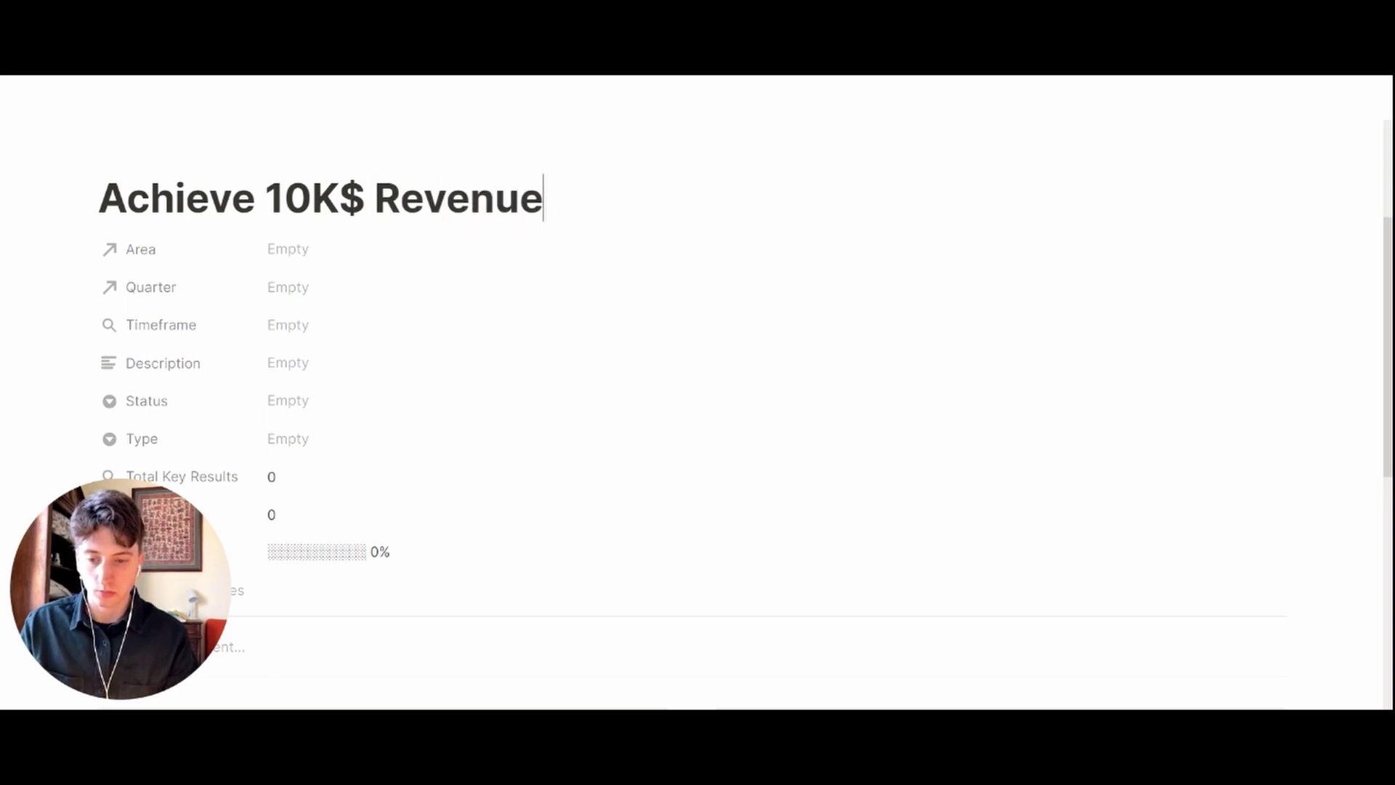
type(" for Product ")
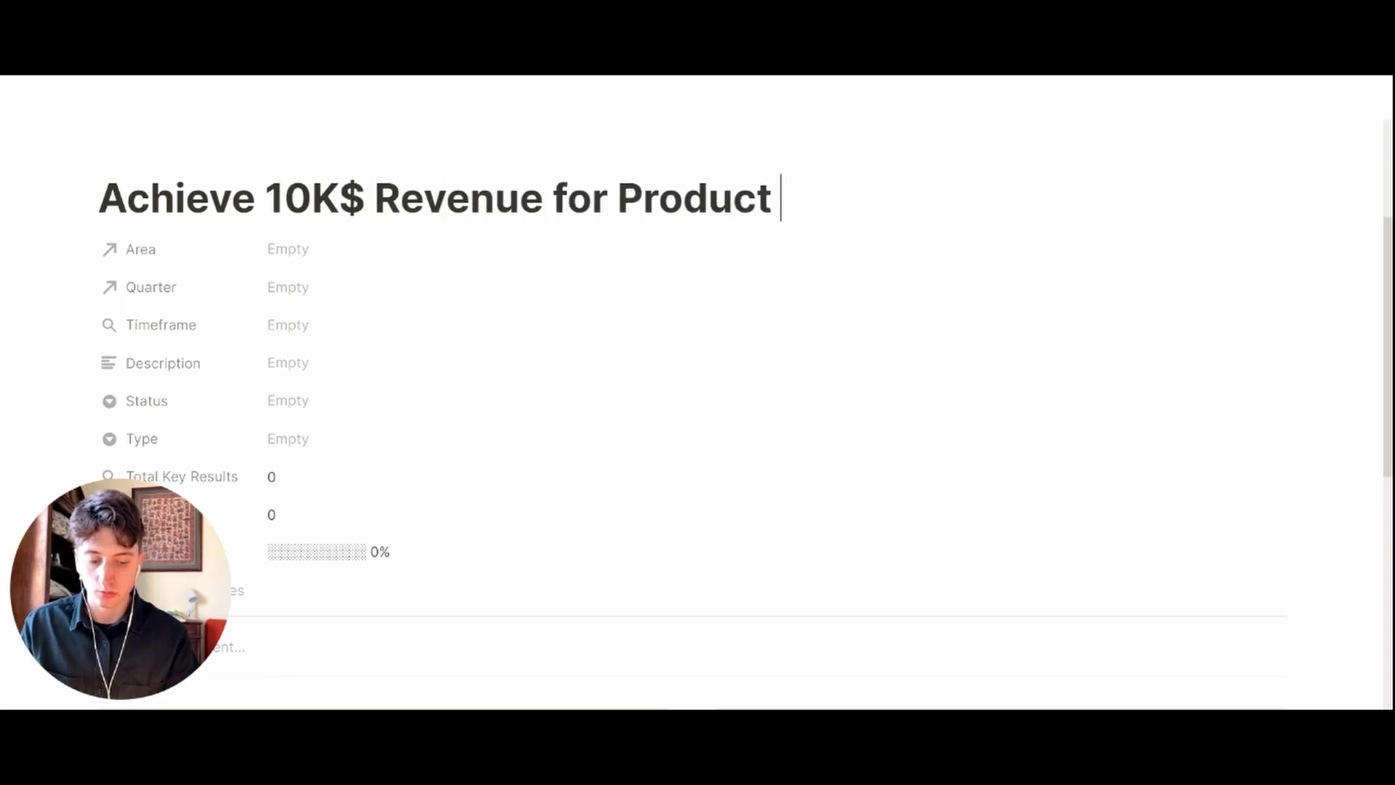
type("1 by end of Q!")
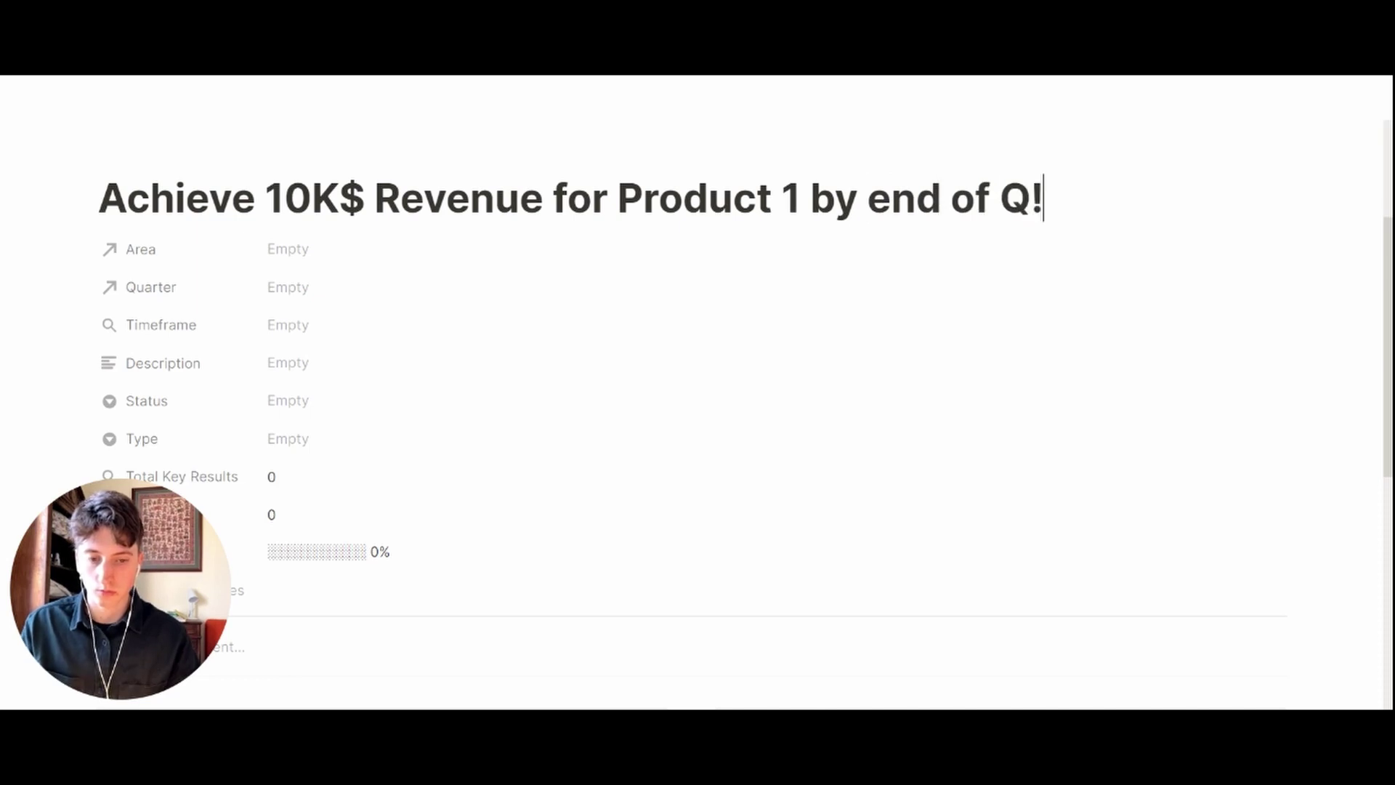
key("BackSpace")
Finish the title's 'Q1' and set the objective's Area to product development
type("1")
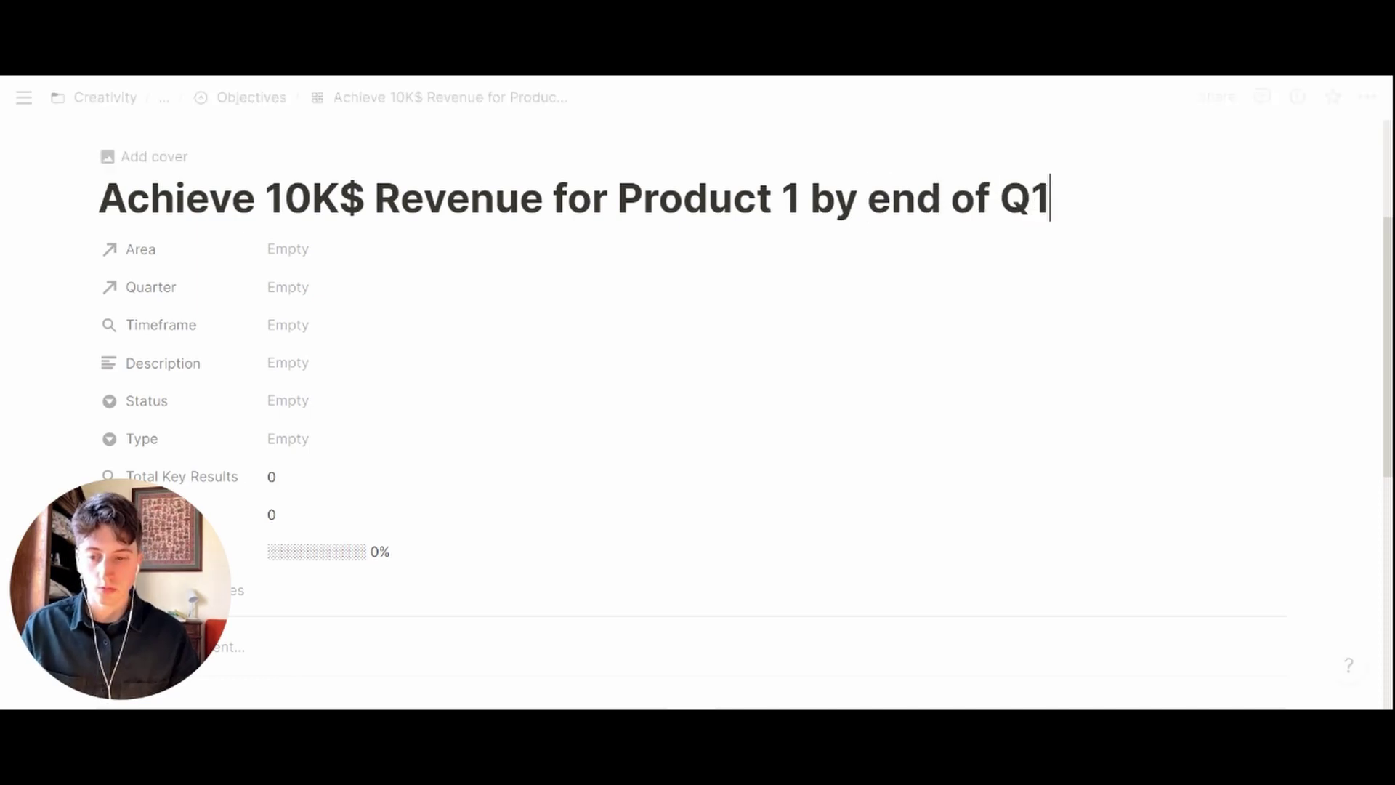
scroll(334, 160, "down", 3)
left_click(334, 154)
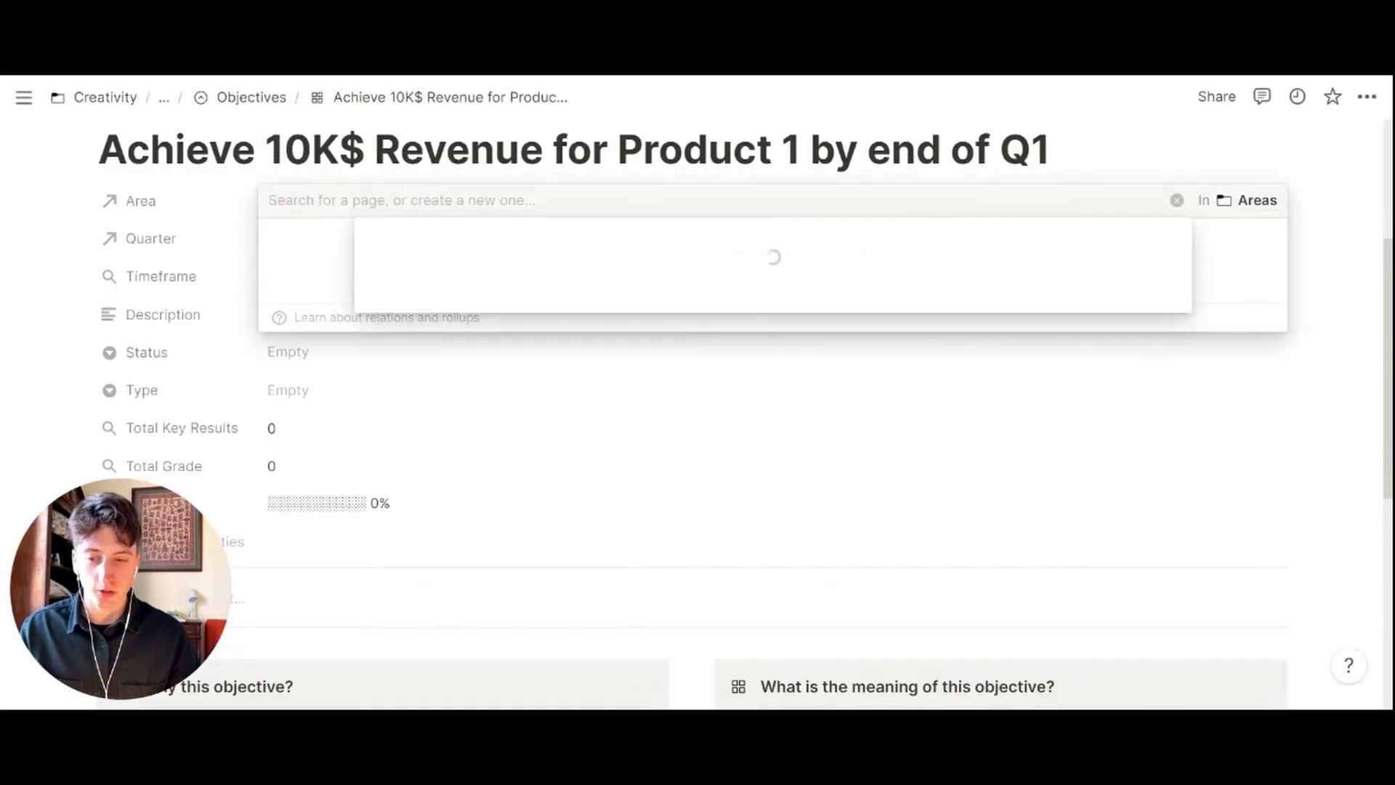
key("Down")
key("Down")
key("Down")
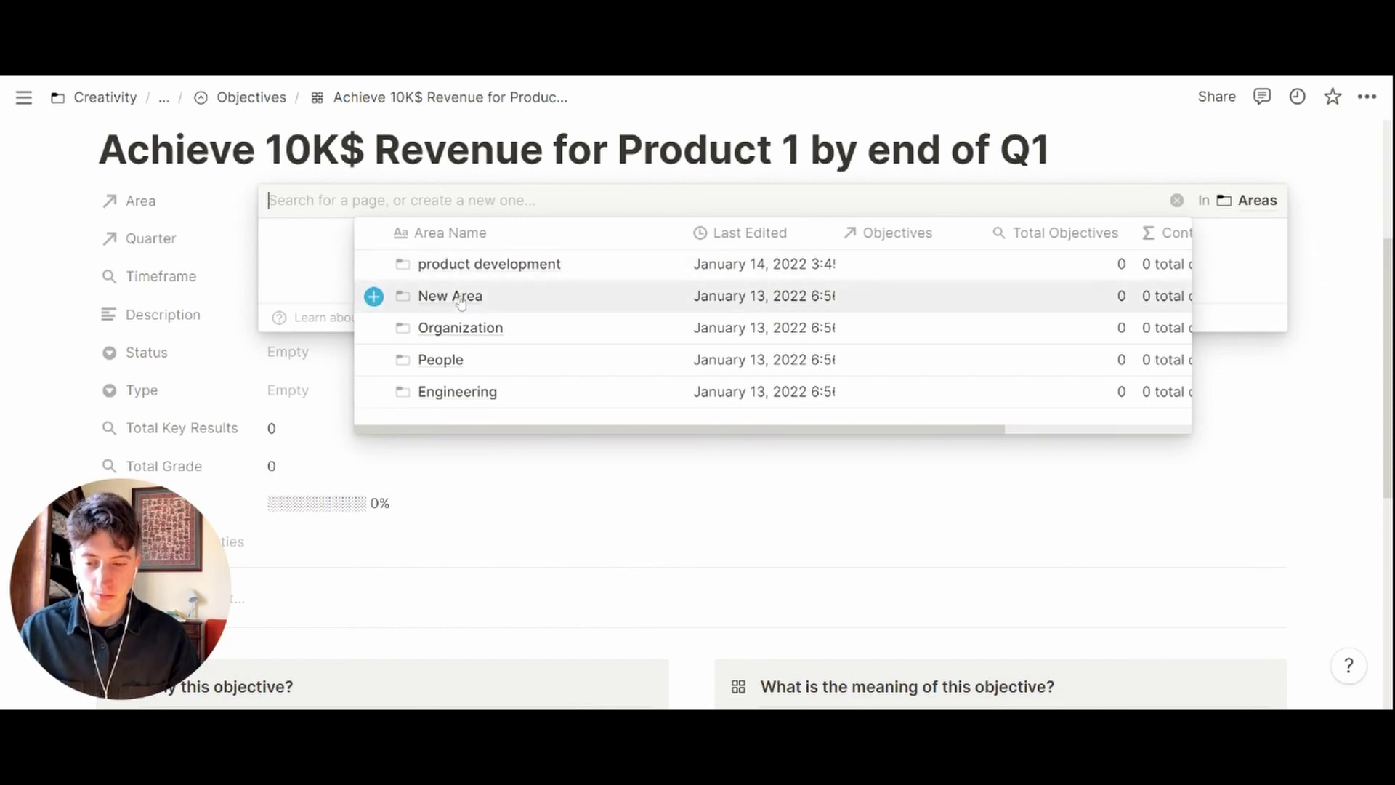
key("Up")
key("Up")
key("Up")
left_click(459, 265)
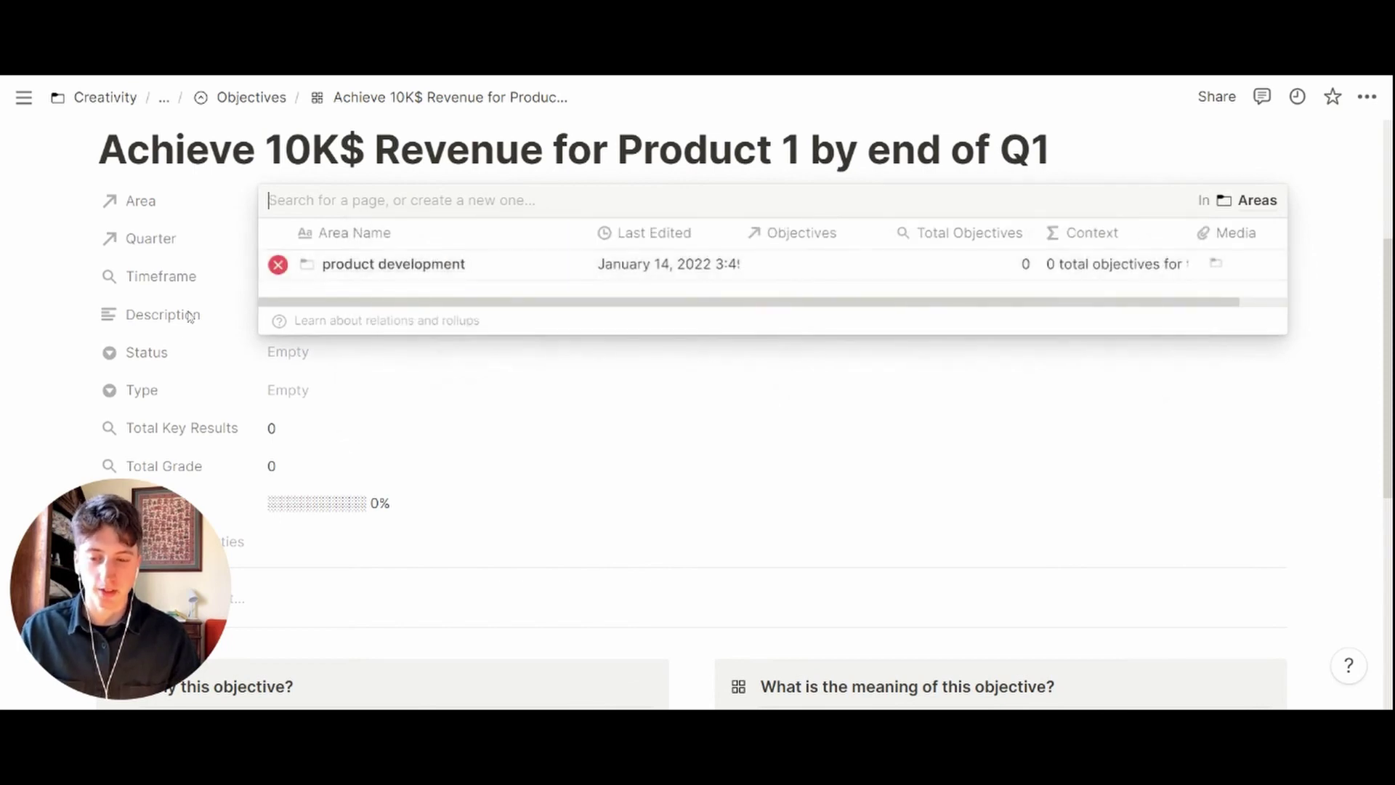
key("Escape")
Set the Quarter to Q1 2022 and leave the Description empty
left_click(473, 243)
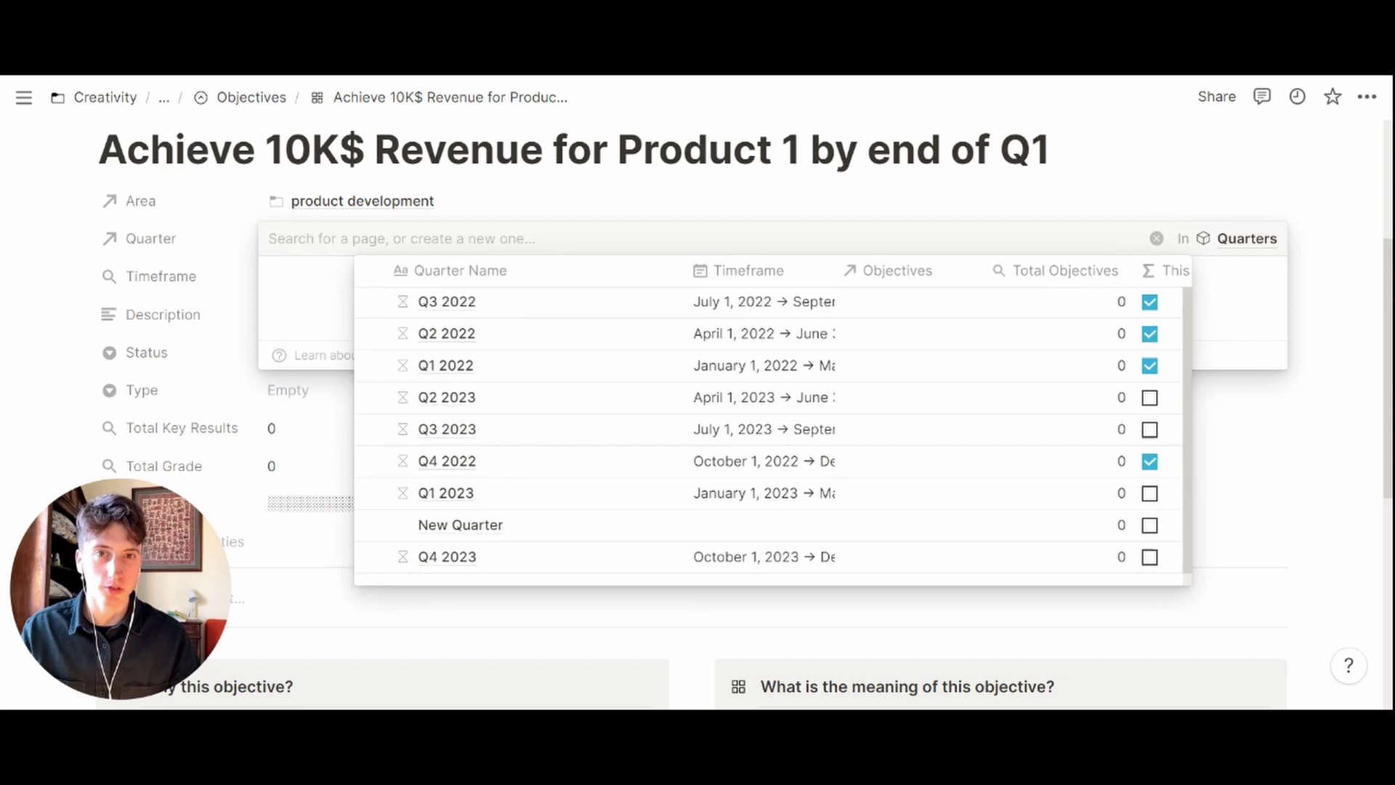
type("q1")
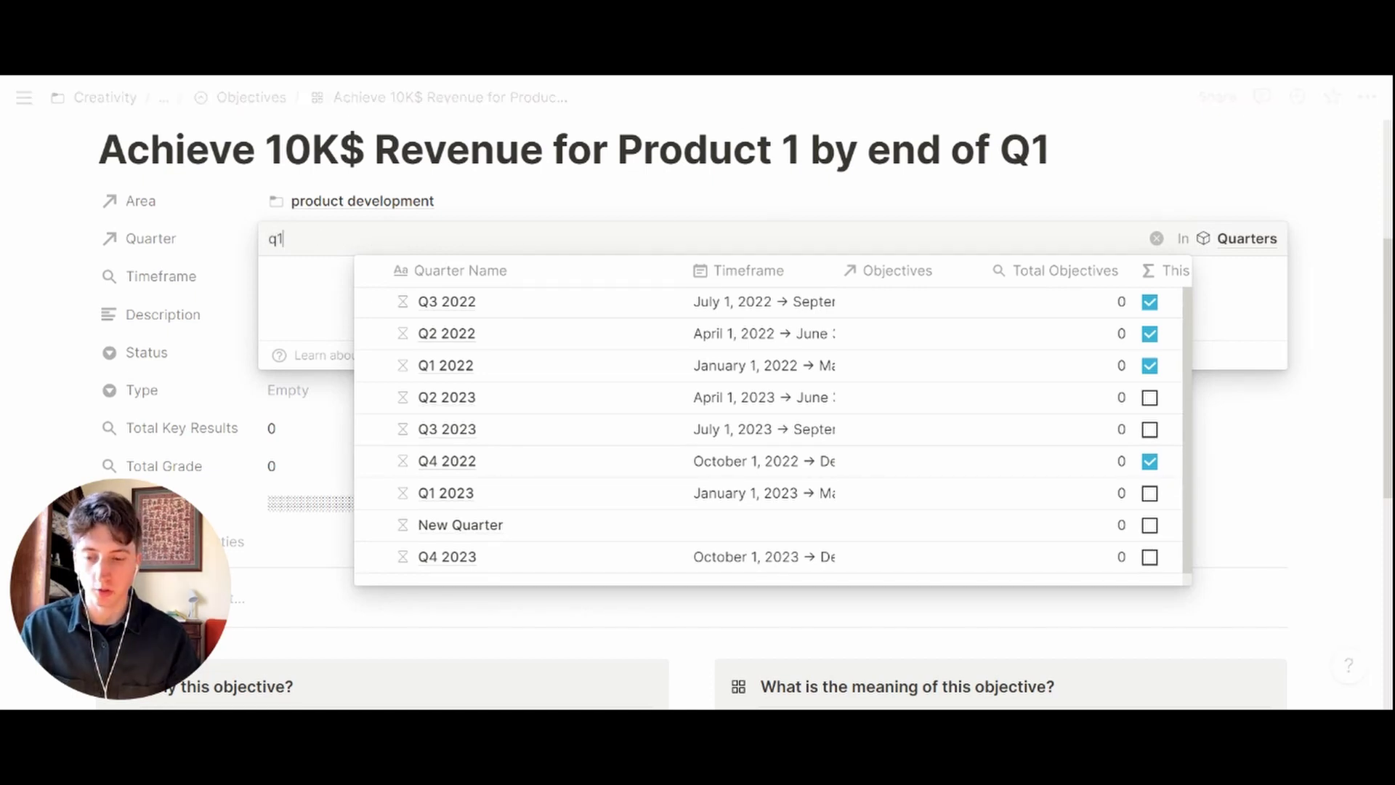
type(" 2022")
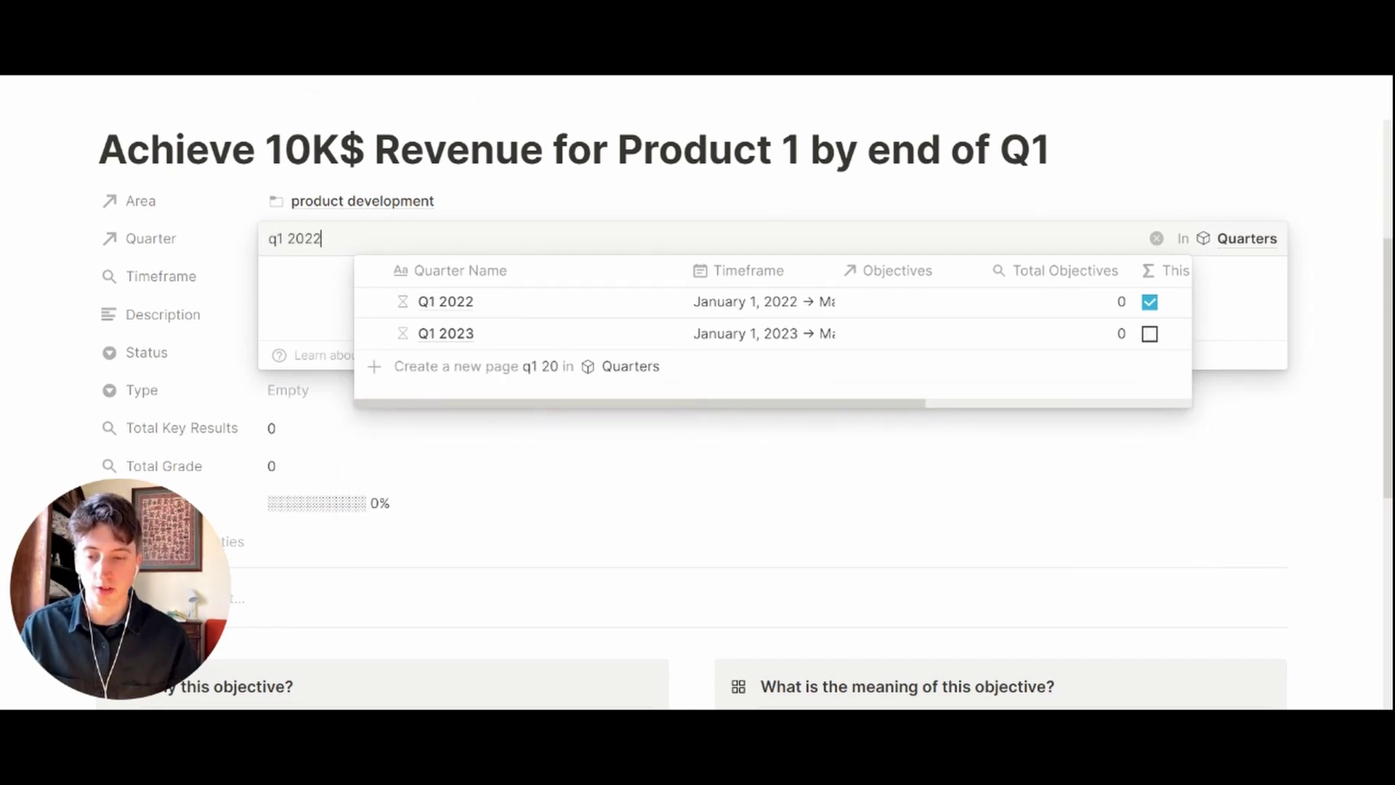
left_click(513, 312)
left_click(205, 327)
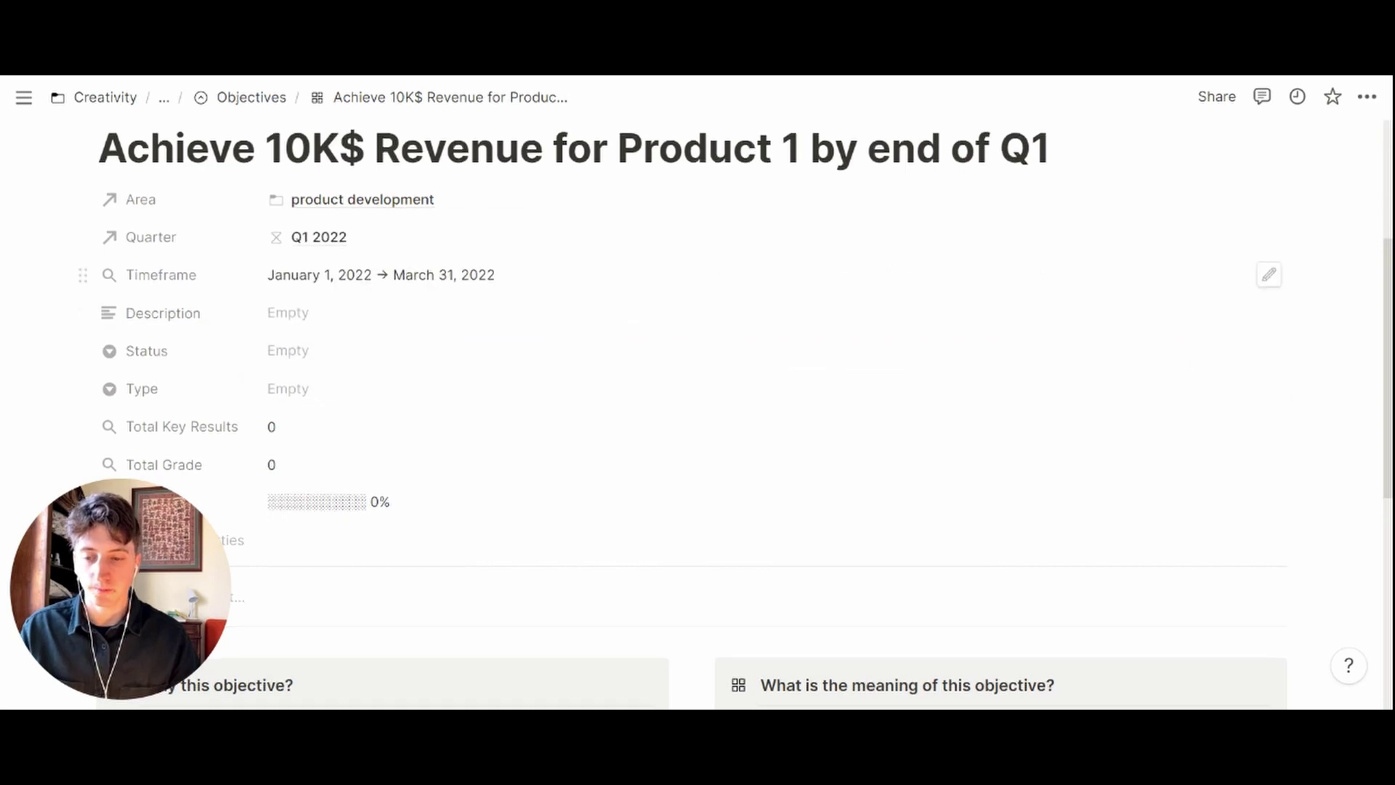
scroll(206, 327, "down", 2)
left_click(364, 226)
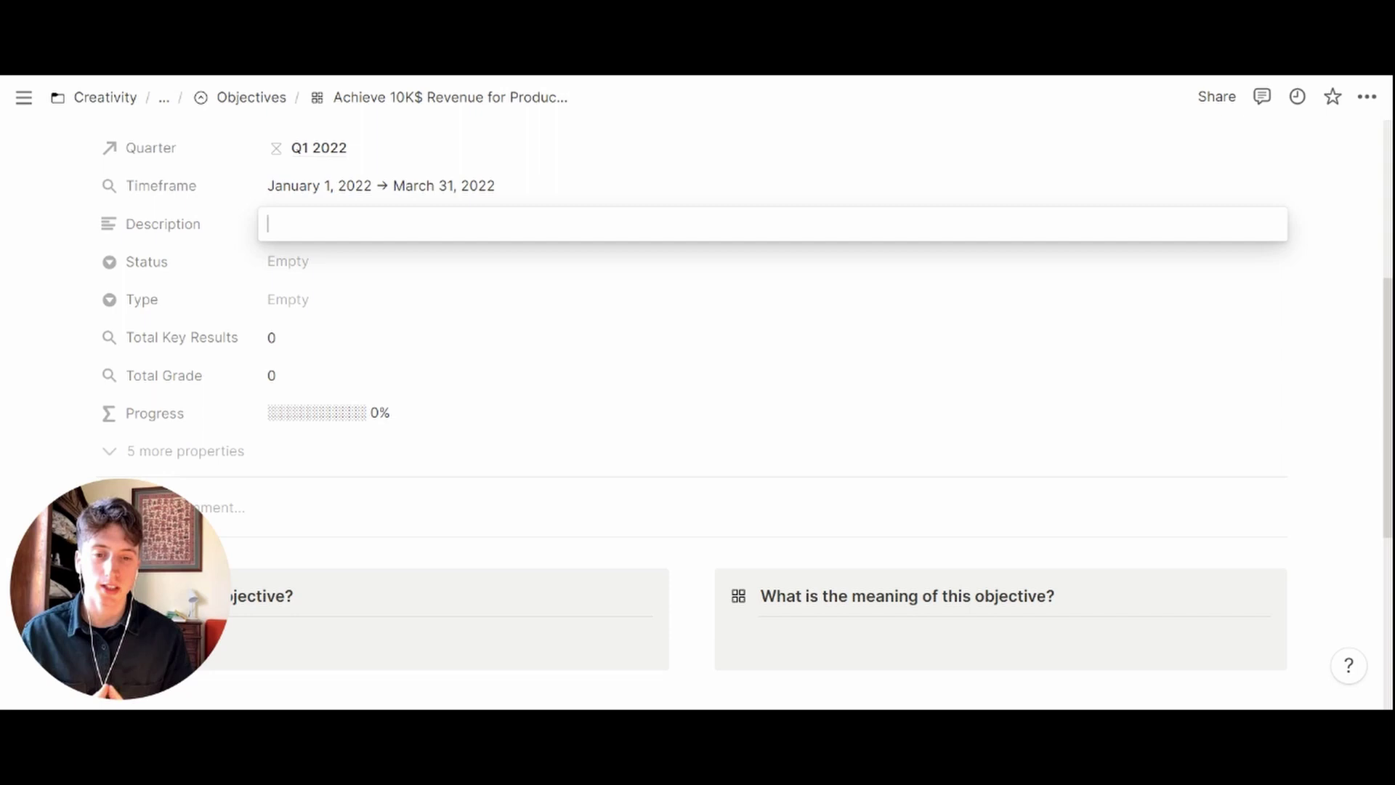
left_click(494, 314)
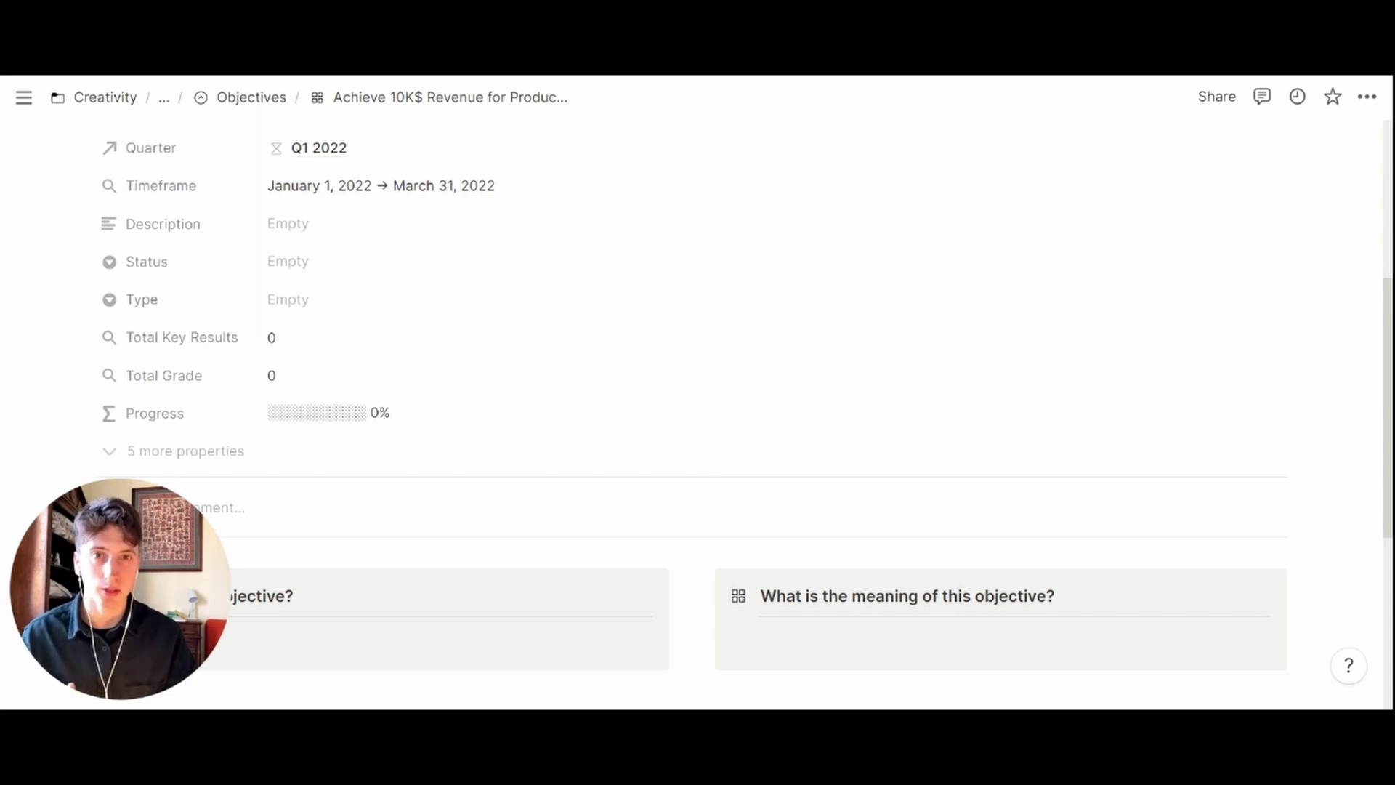
Choose Active for the objective's Status and Committed for its Type
scroll(395, 215, "down", 2)
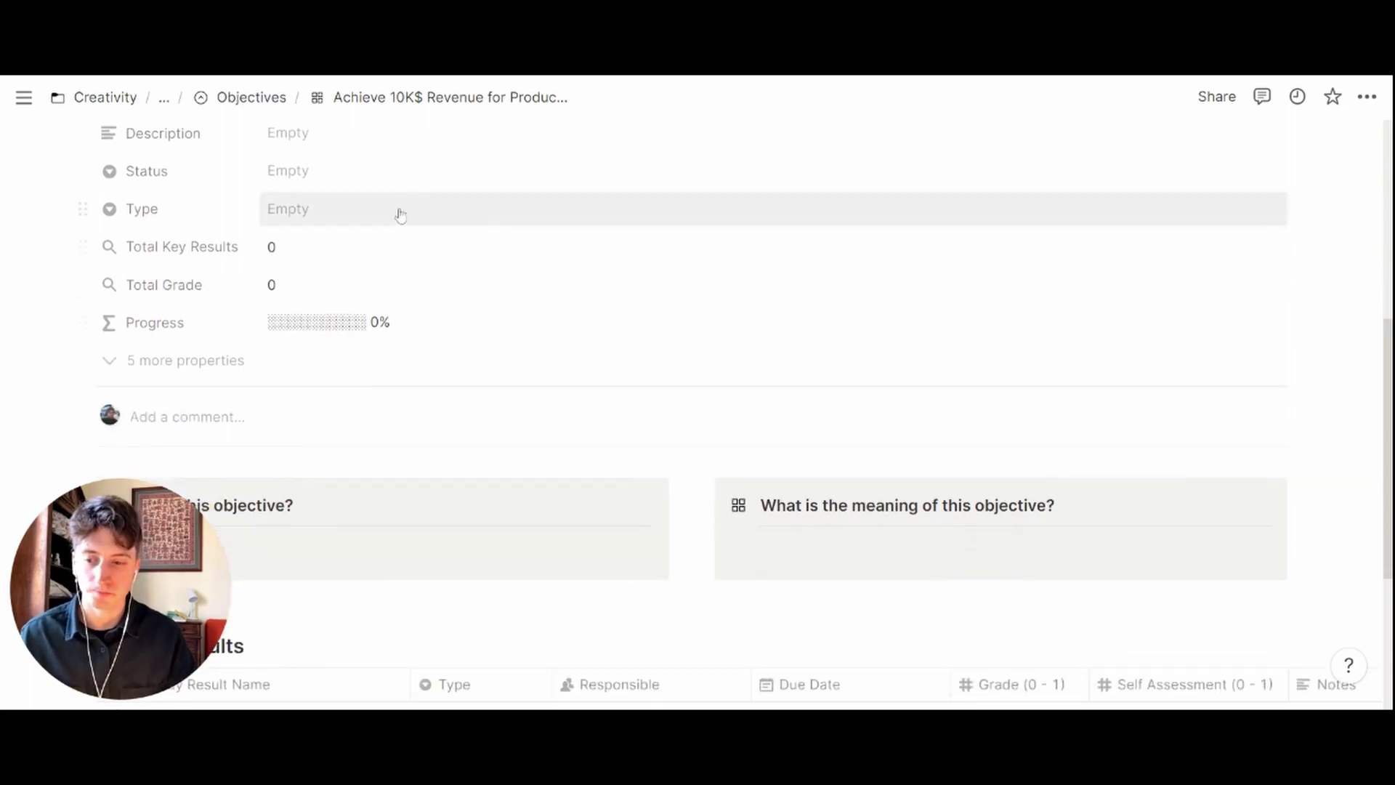
left_click(391, 216)
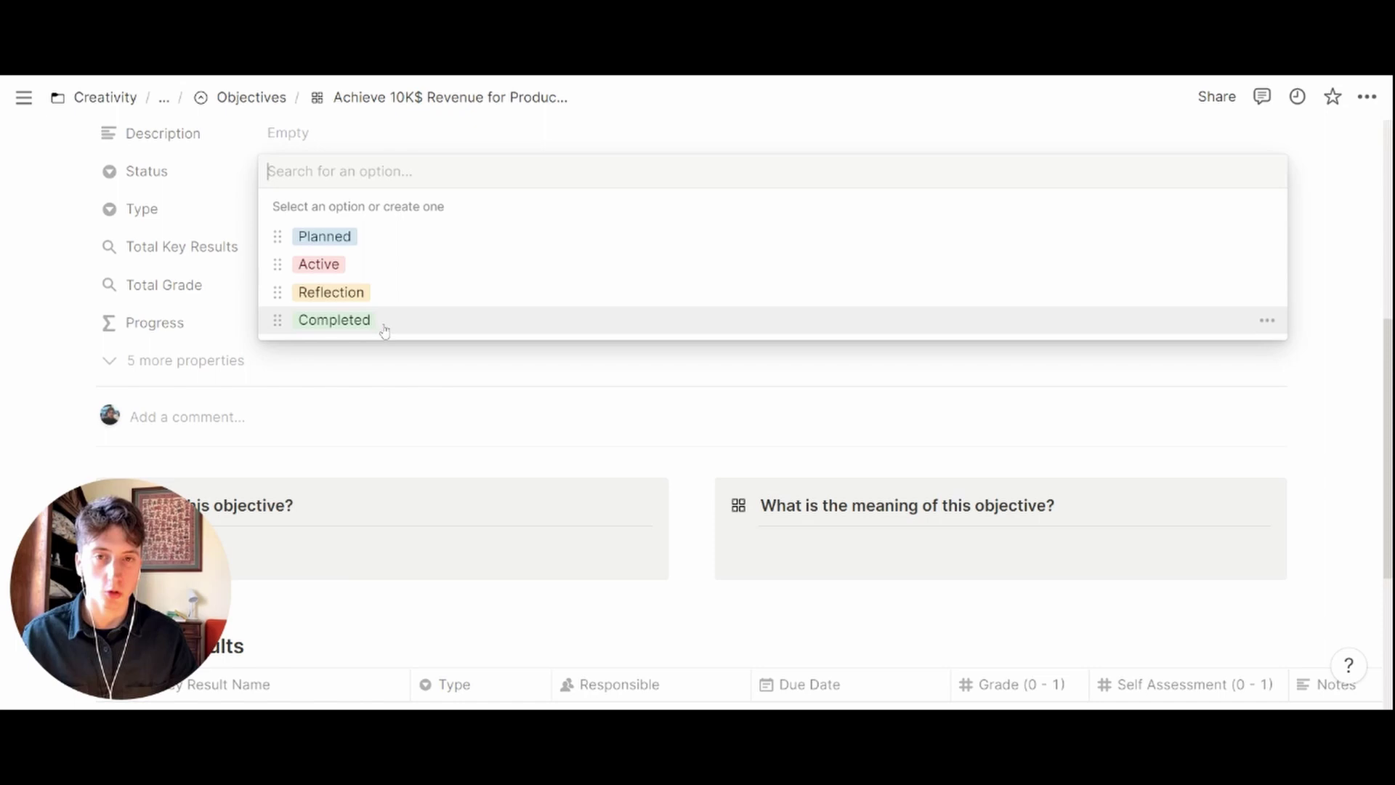
left_click(377, 268)
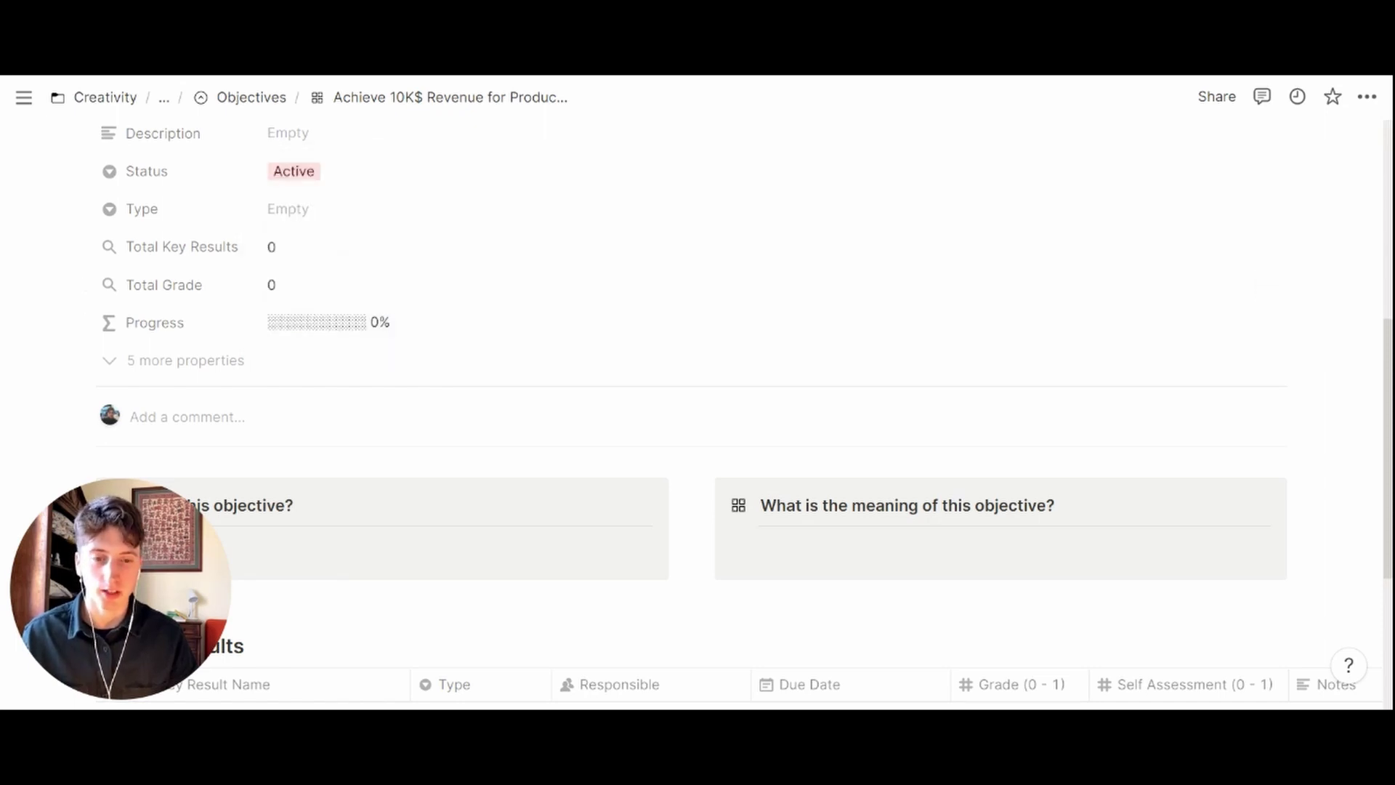
left_click(331, 216)
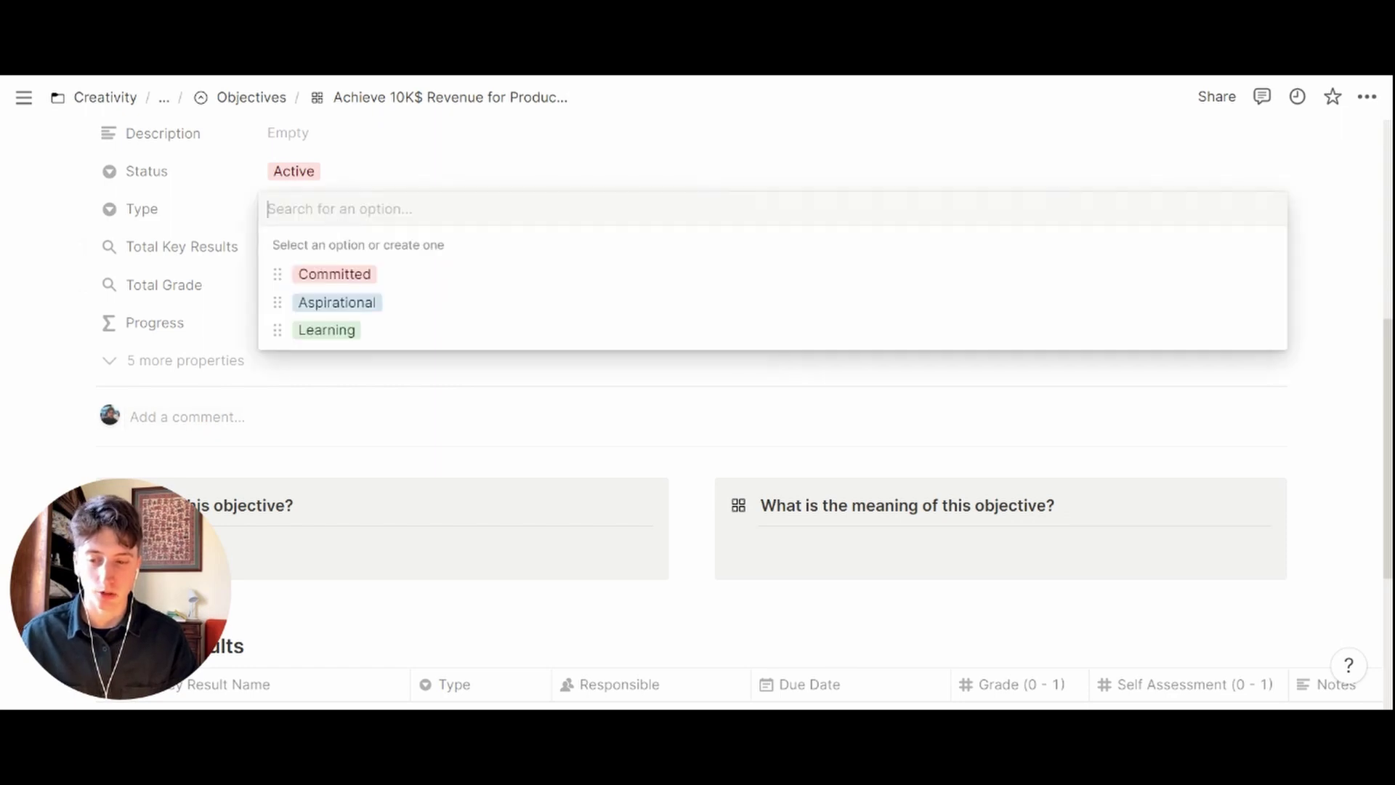
left_click(398, 280)
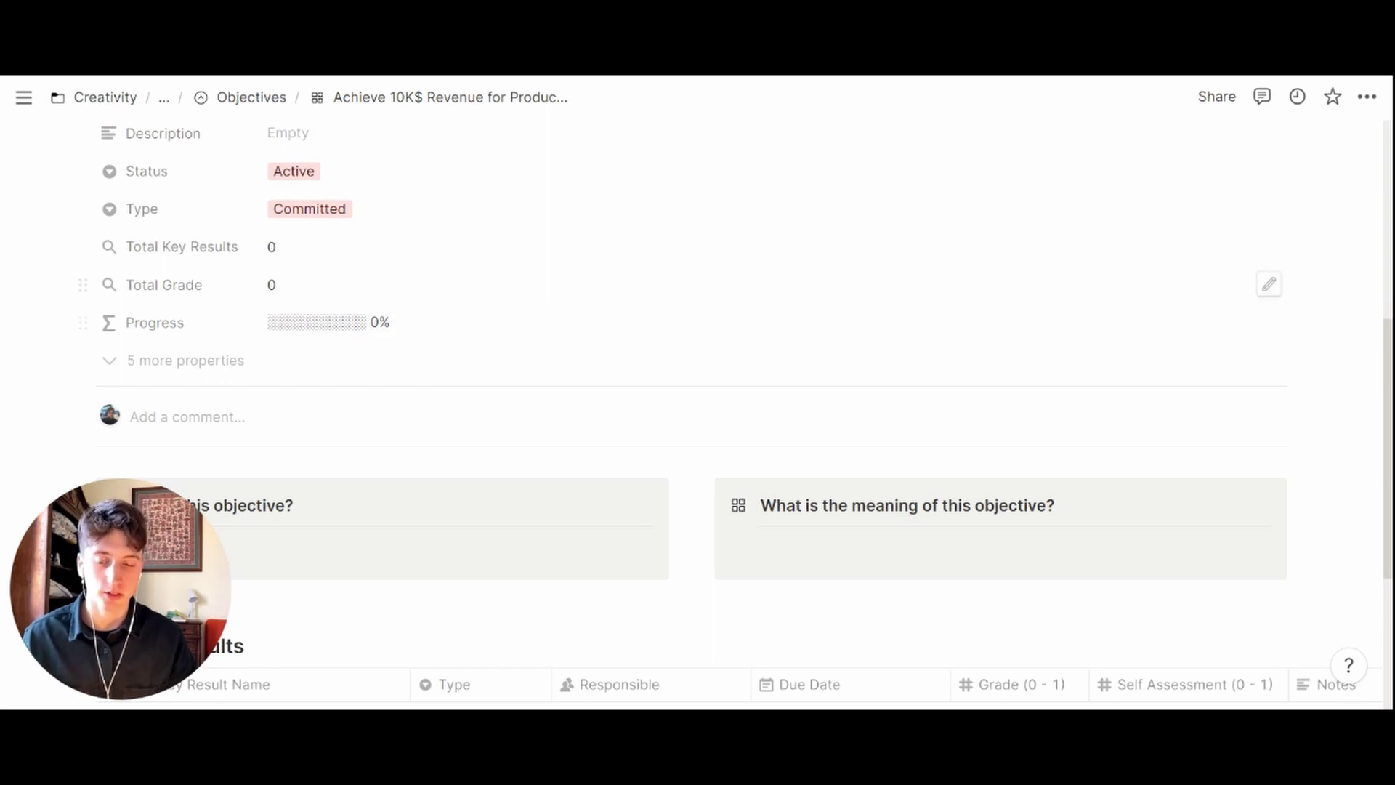
scroll(697, 392, "down", 4)
left_click(218, 276)
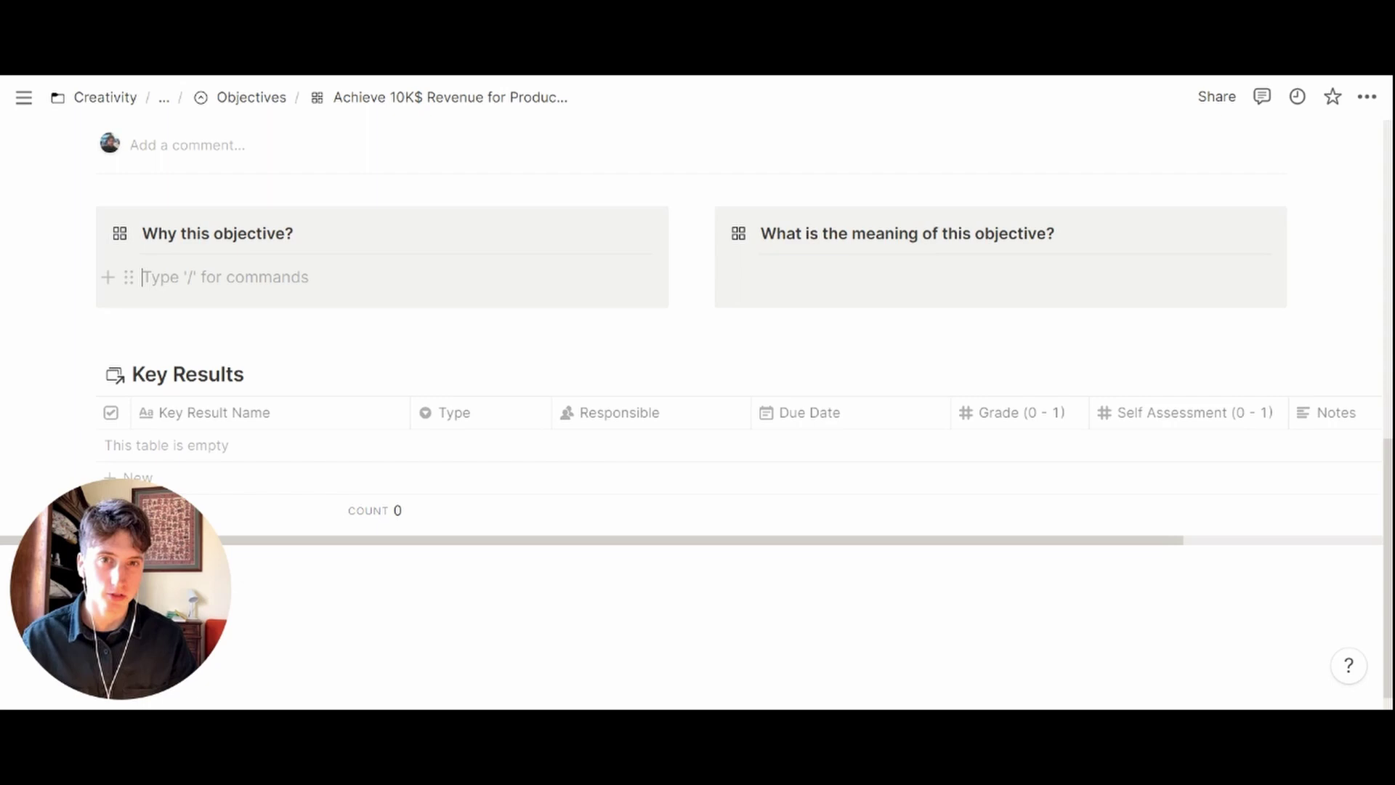
left_click(872, 274)
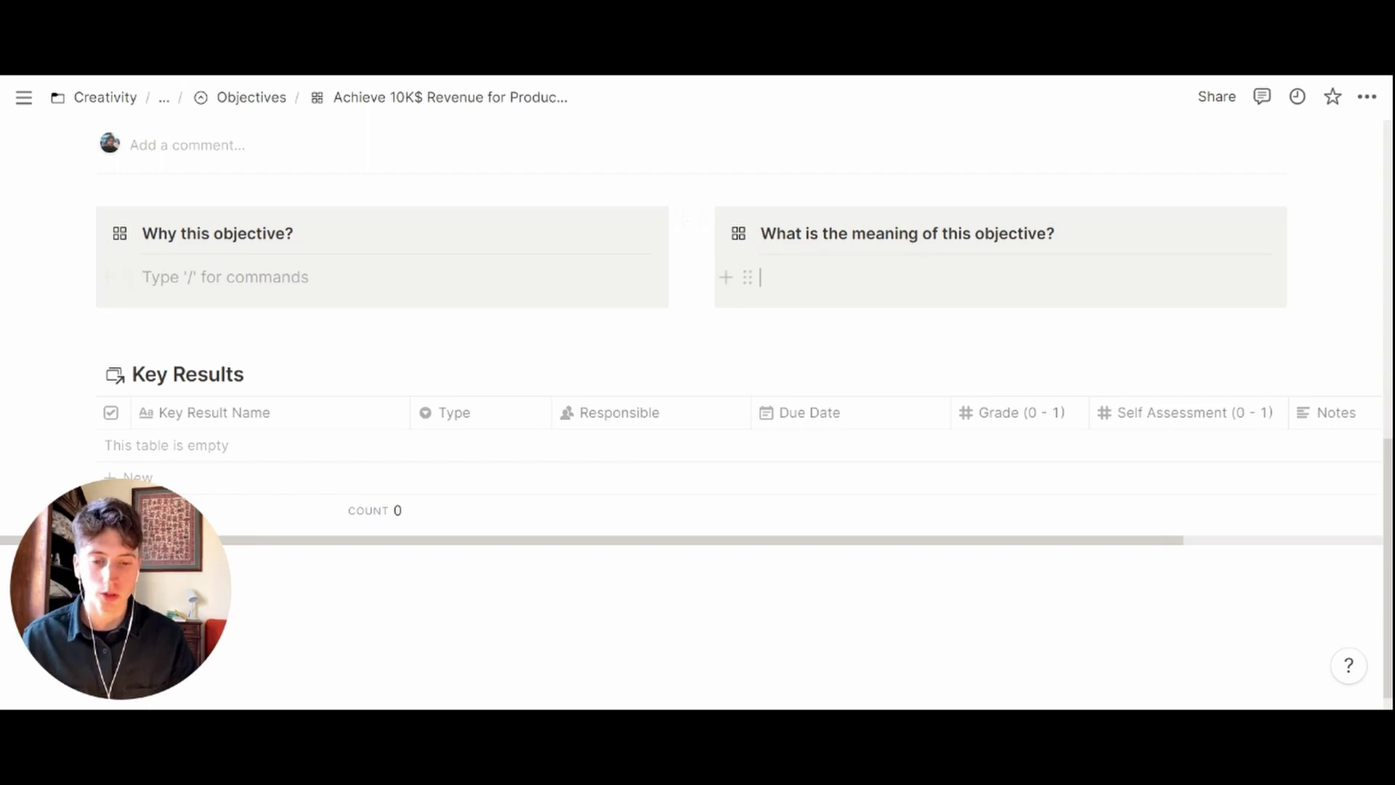
scroll(697, 392, "up", 2)
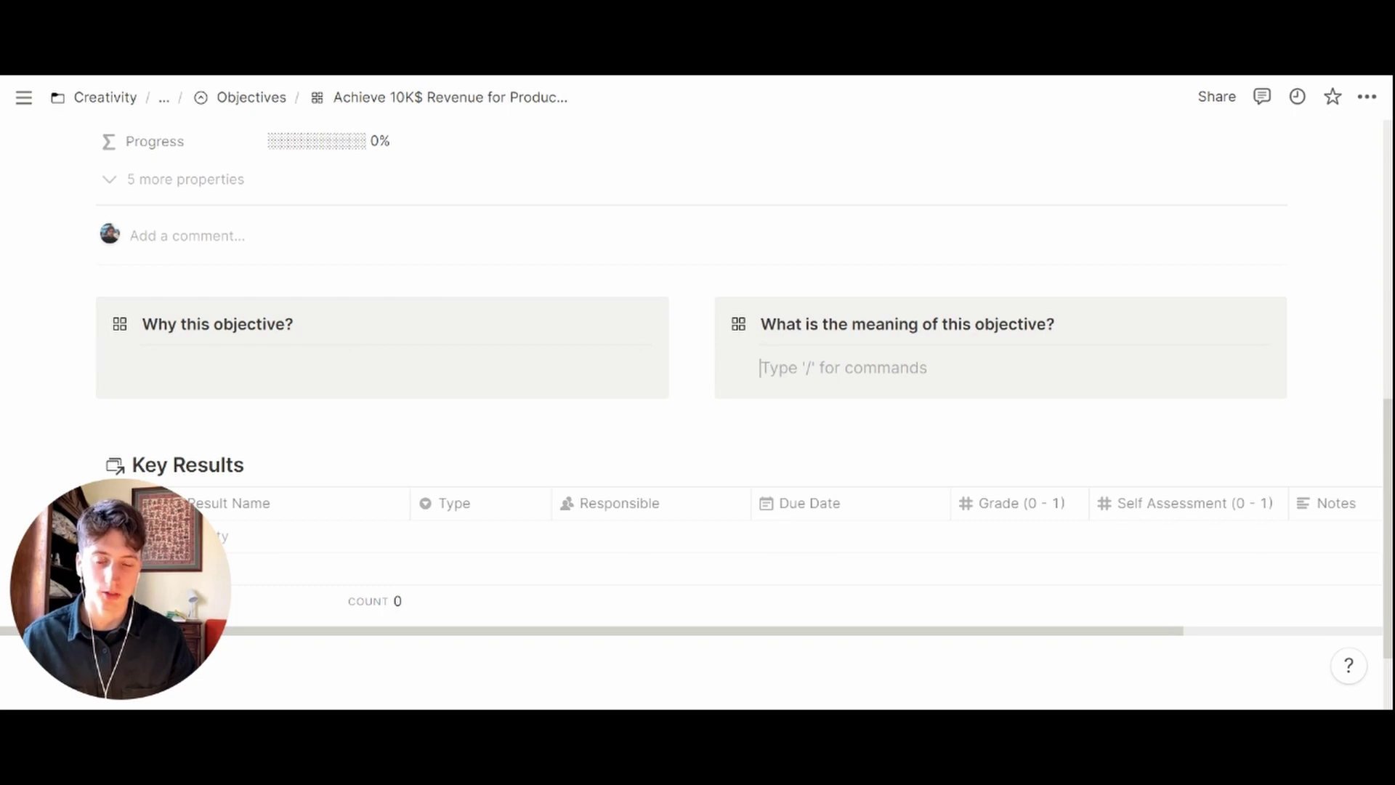
scroll(697, 341, "down", 3)
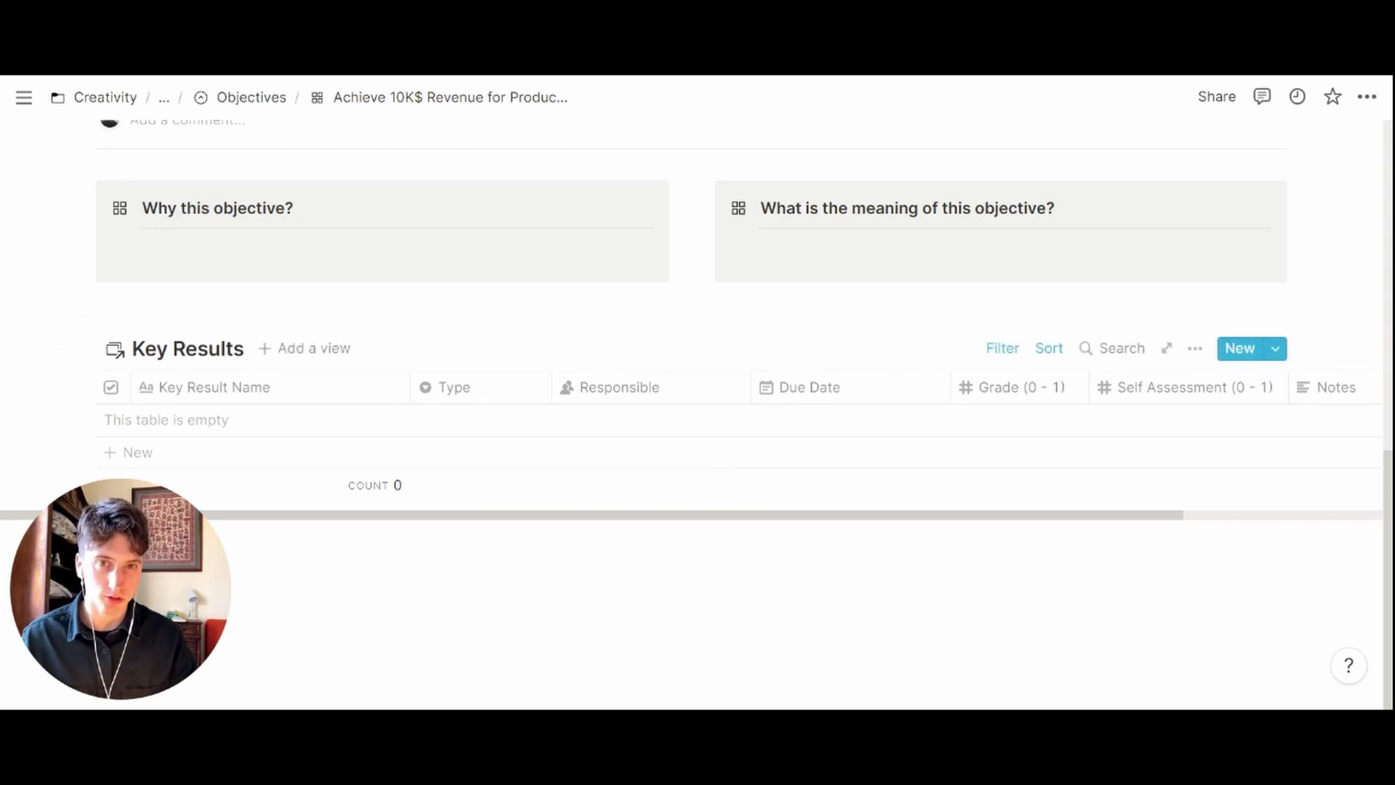
Add a key result named 'Key result 1' and assign a Responsible person
left_click(557, 426)
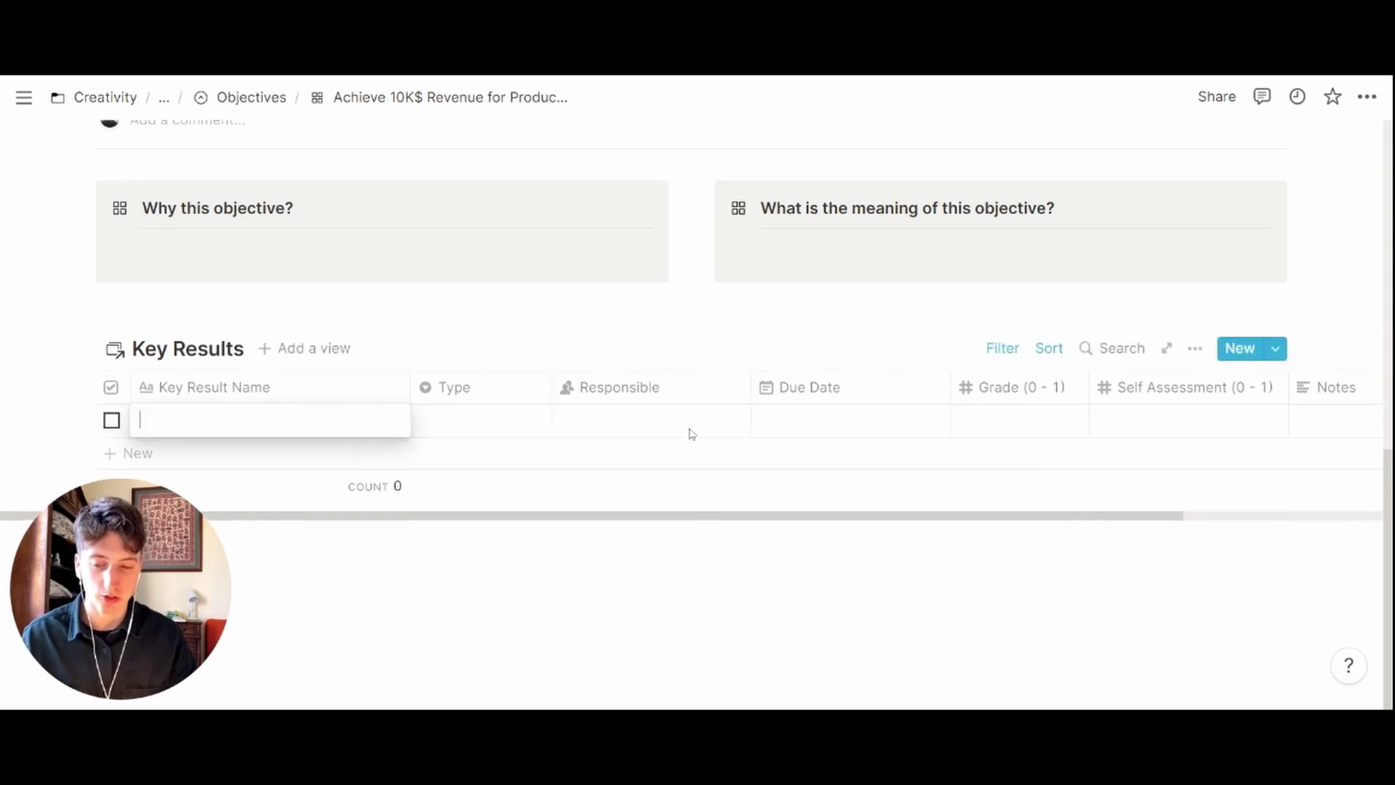
left_click(371, 420)
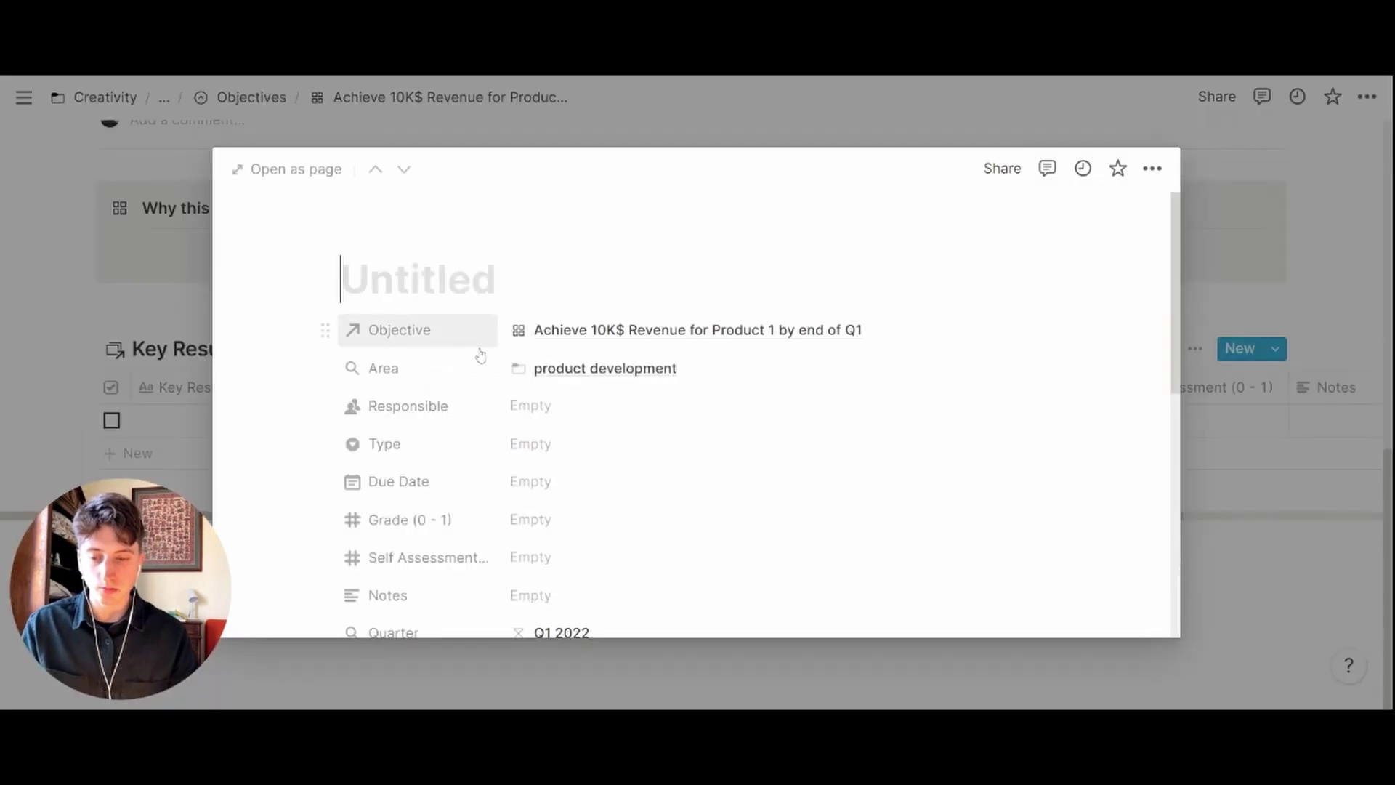
type("Key result 1")
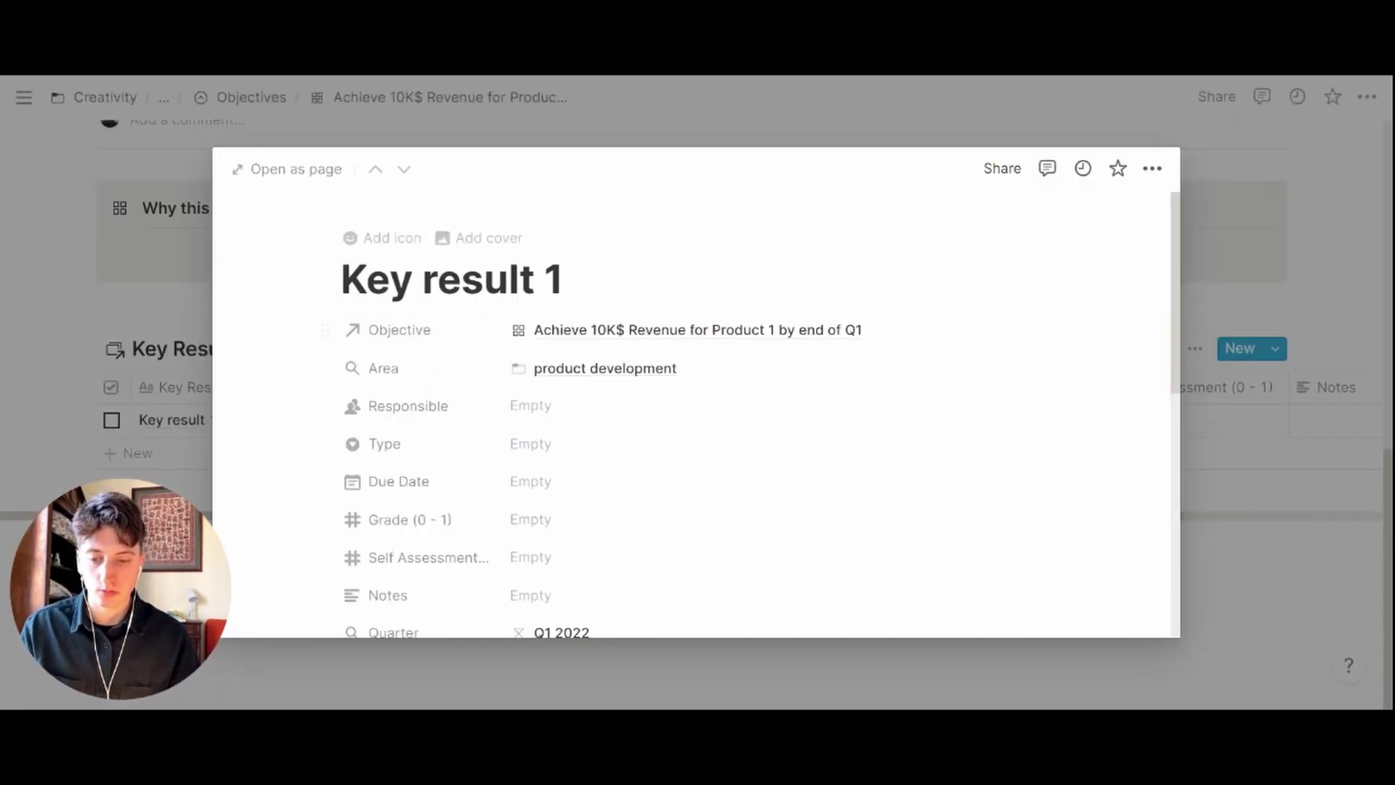
scroll(572, 363, "down", 2)
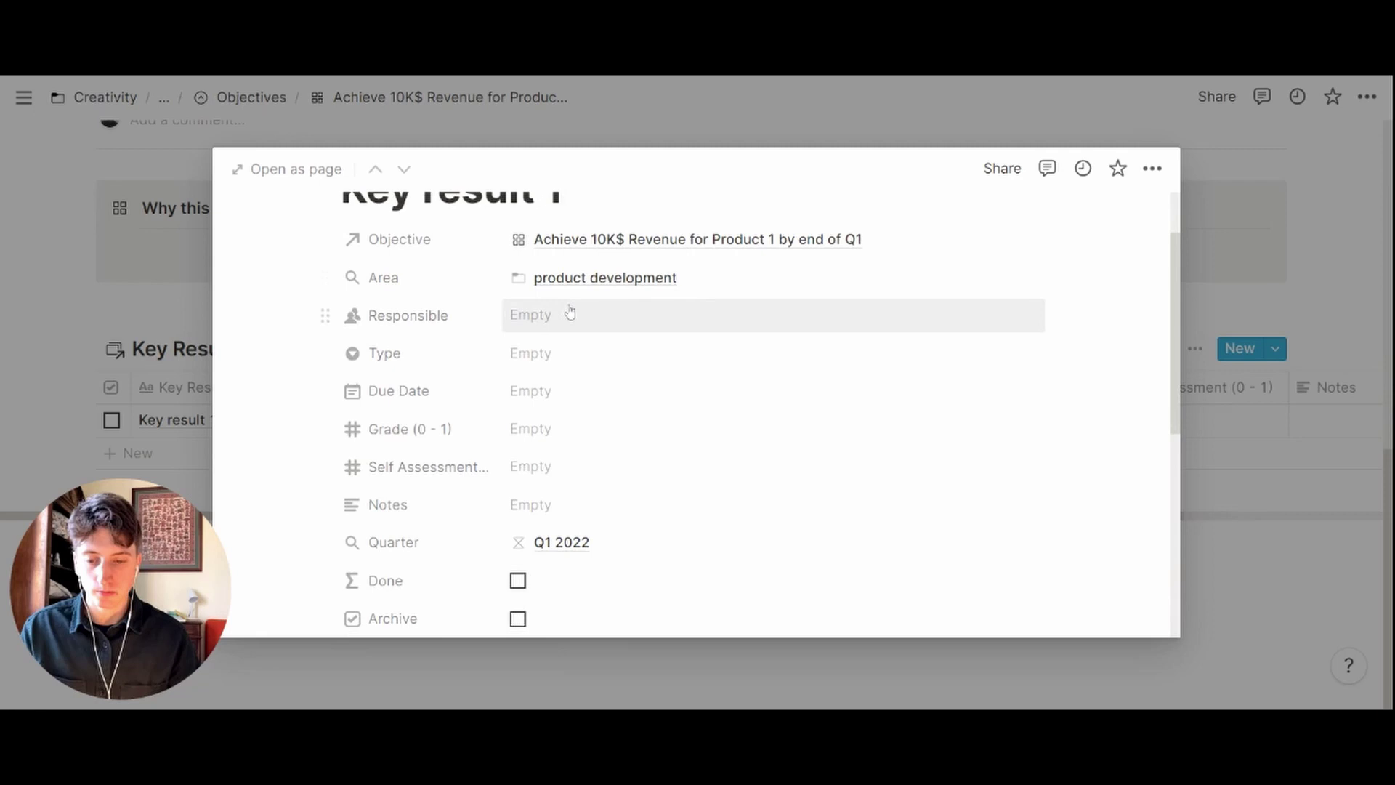
left_click(571, 315)
left_click(592, 380)
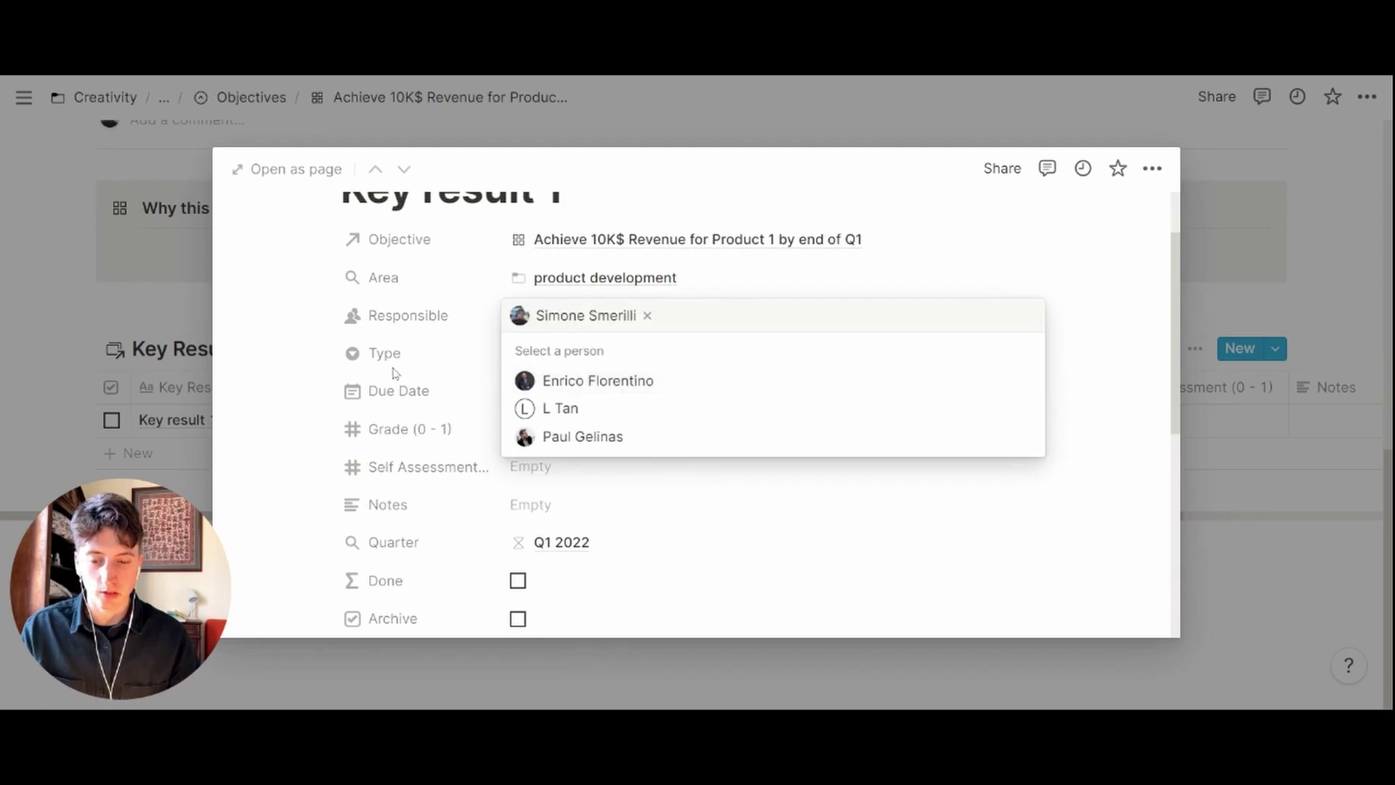
key("Escape")
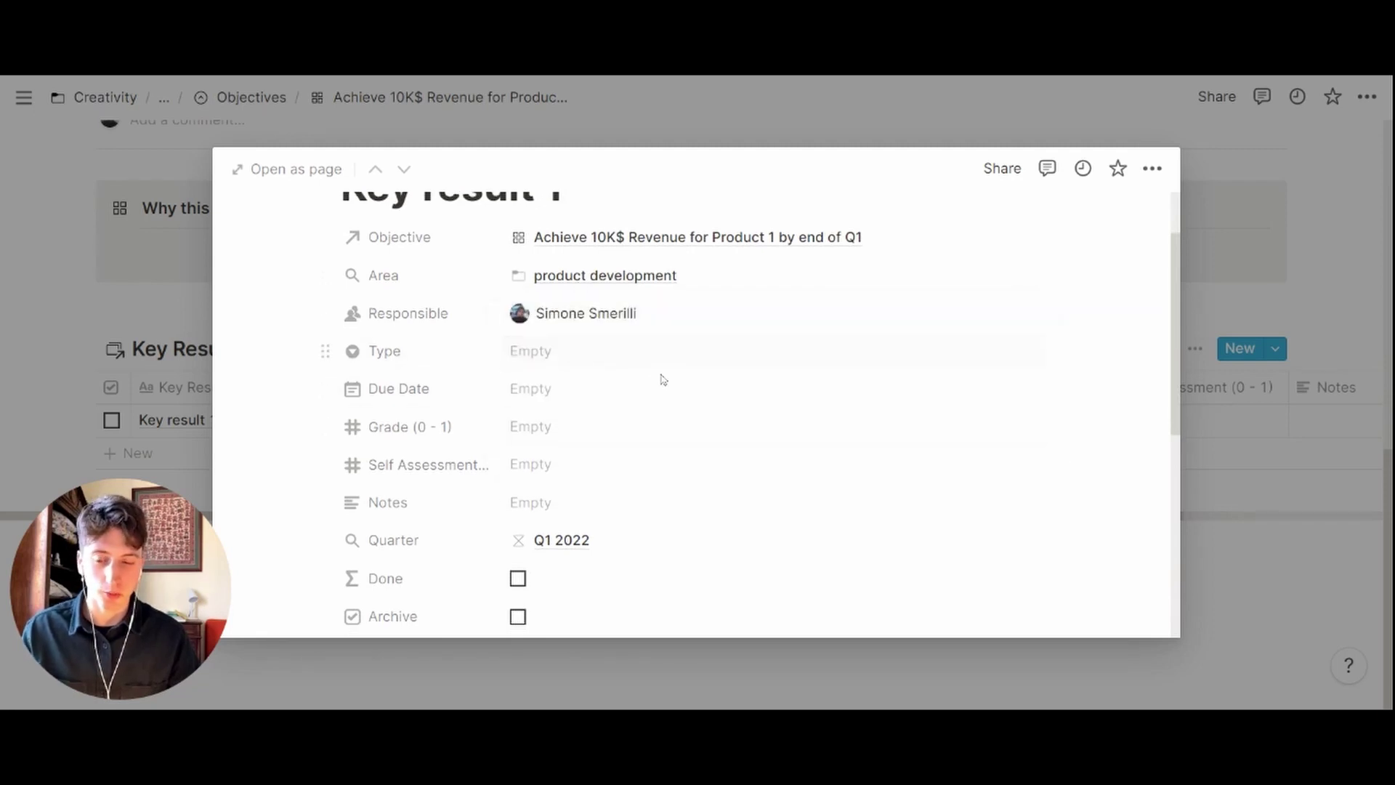
Set Key result 1's Type to Output and Due Date to February 13, 2022
scroll(577, 300, "down", 2)
left_click(573, 262)
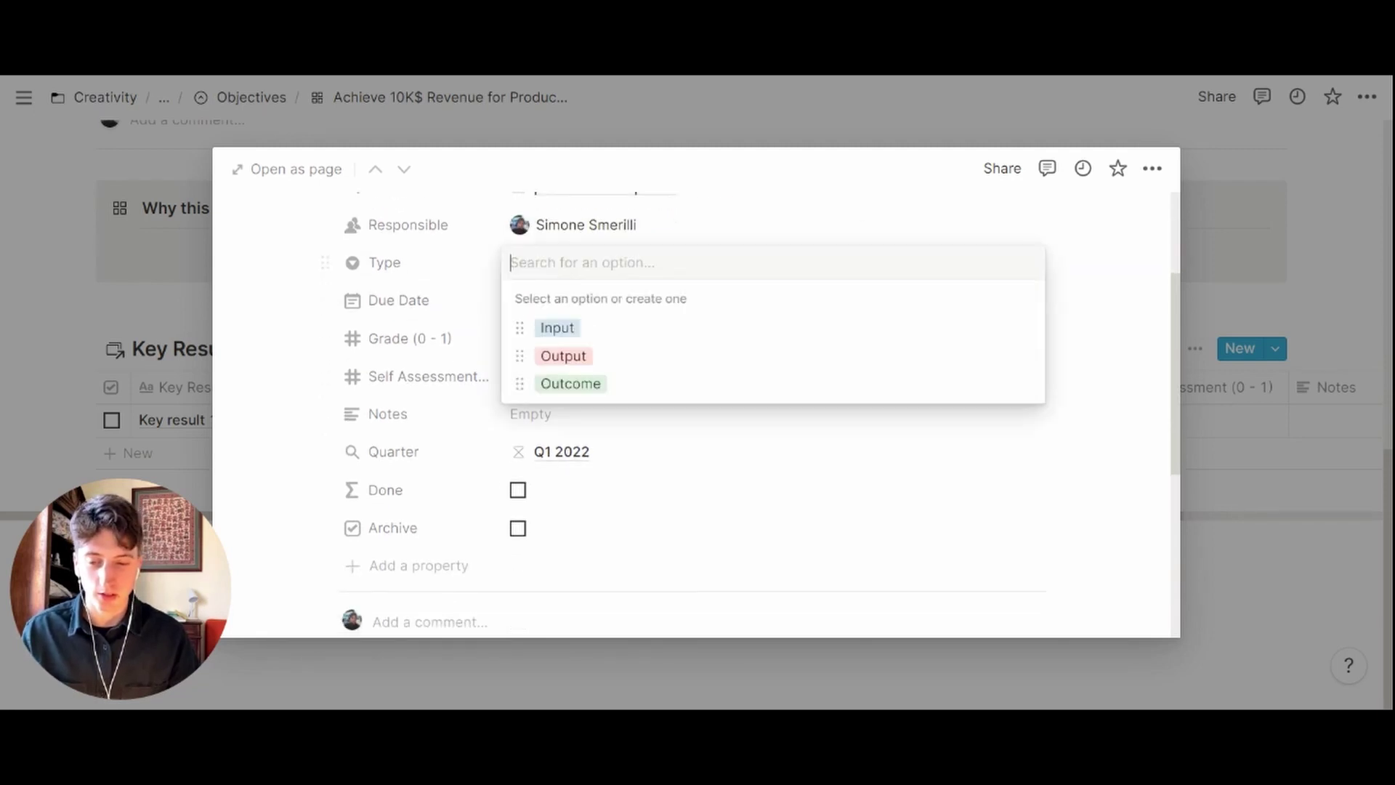
left_click(594, 357)
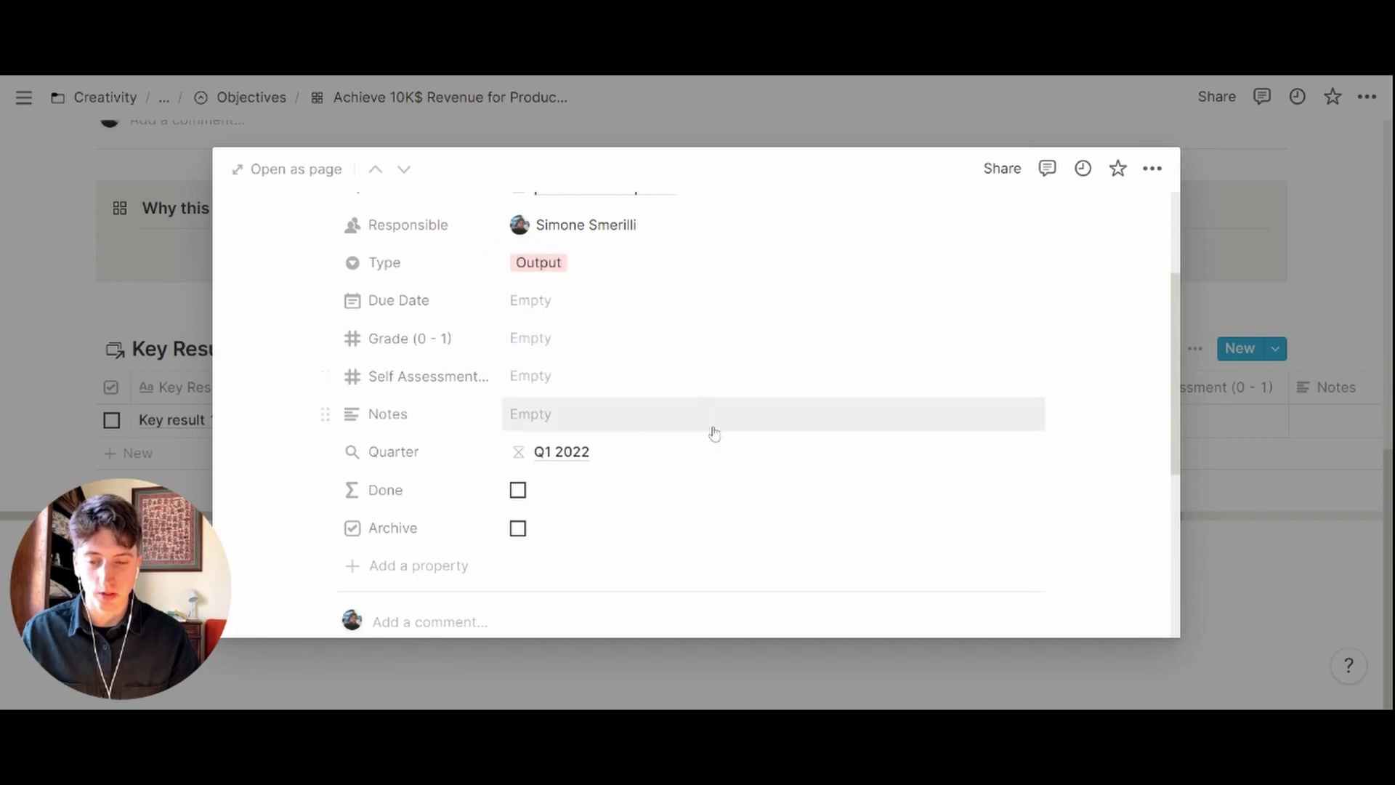
left_click(591, 305)
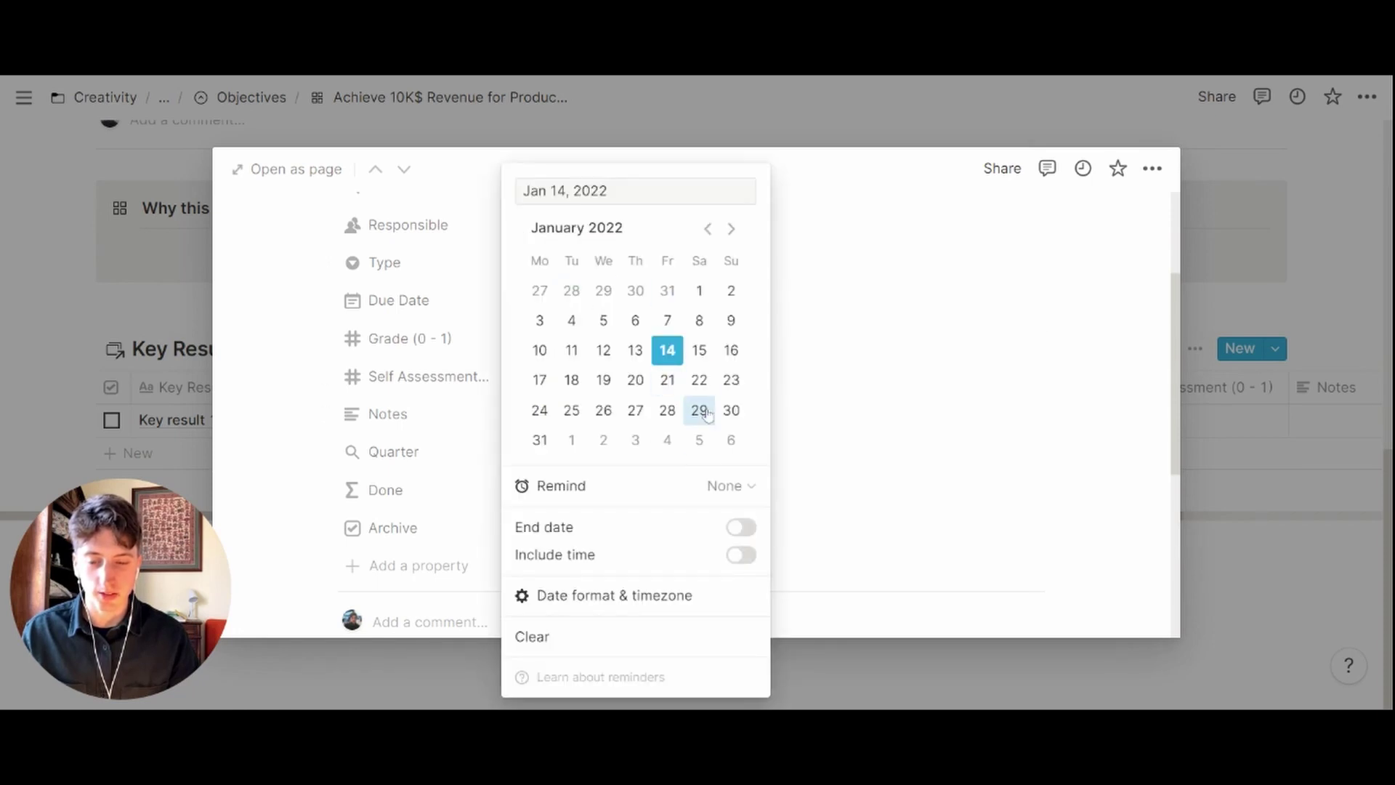
left_click(731, 228)
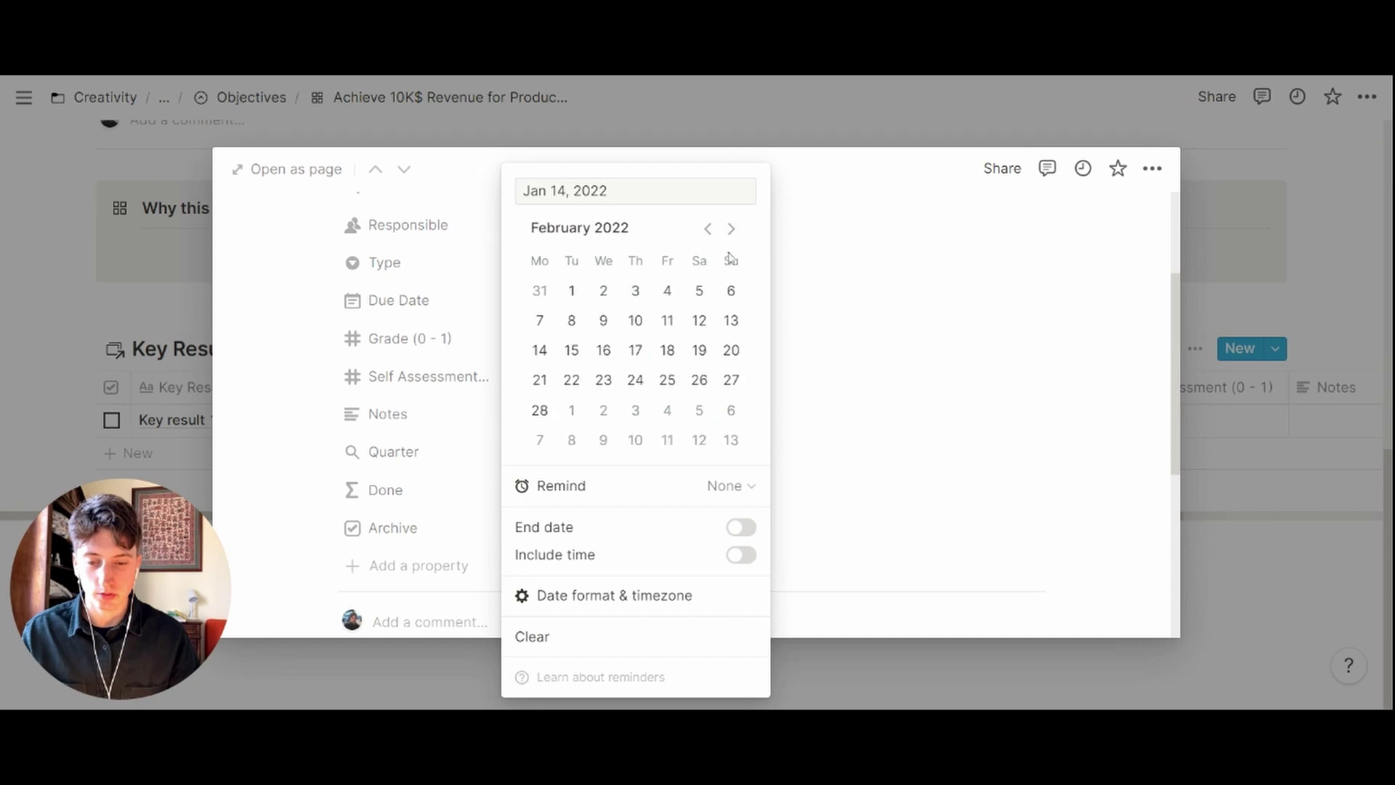
left_click(731, 320)
left_click(498, 488)
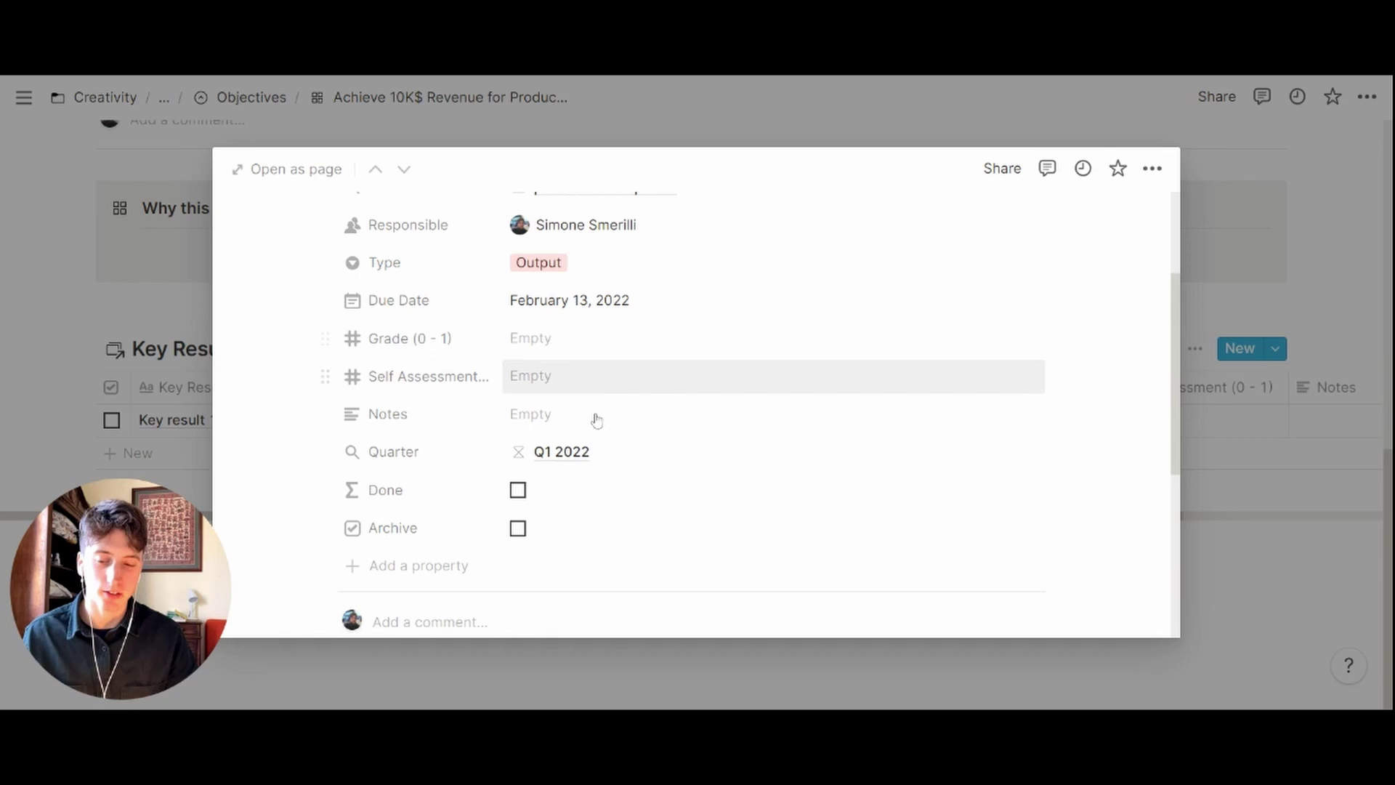
scroll(591, 414, "up", 2)
scroll(573, 390, "down", 1)
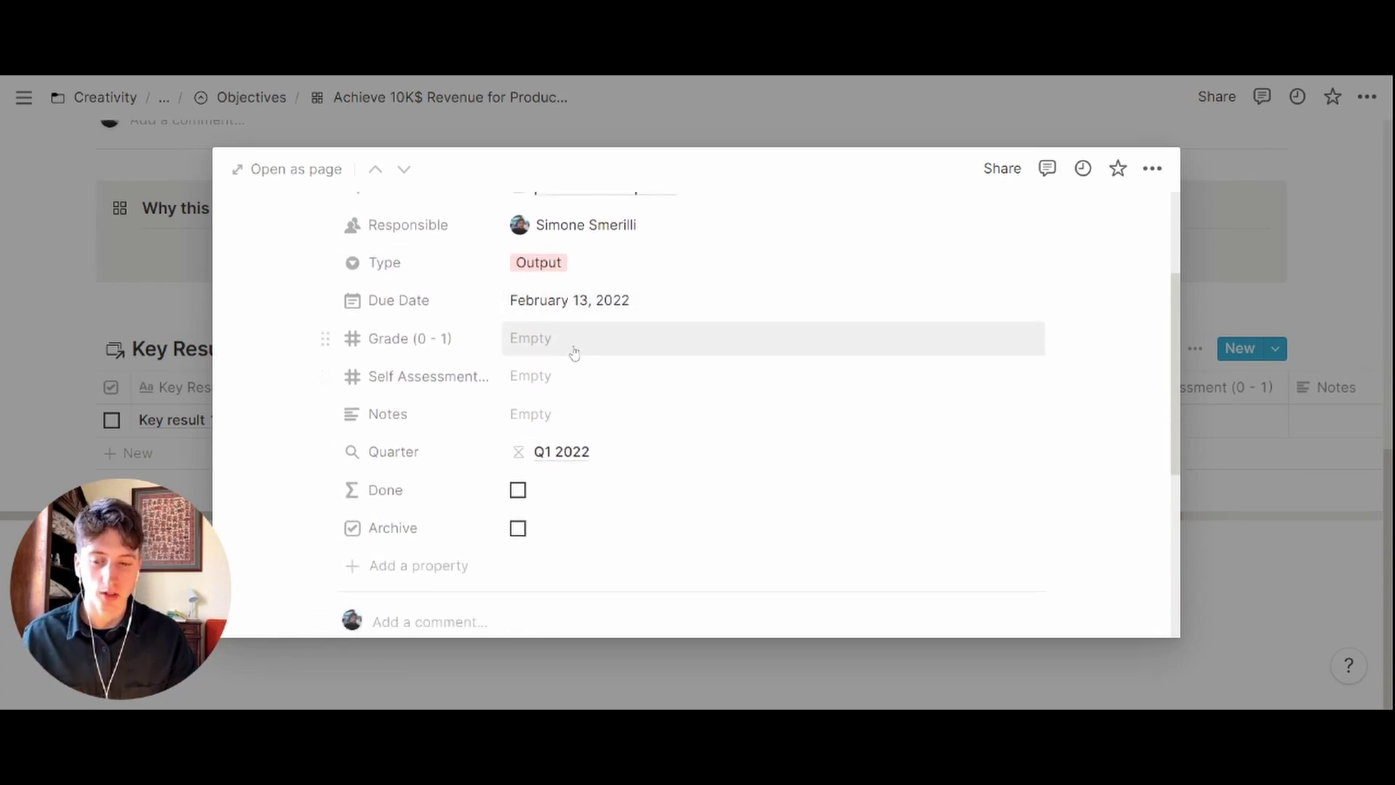
Enter a Grade of 0.8 and look over the Self Assessment property settings
left_click(571, 347)
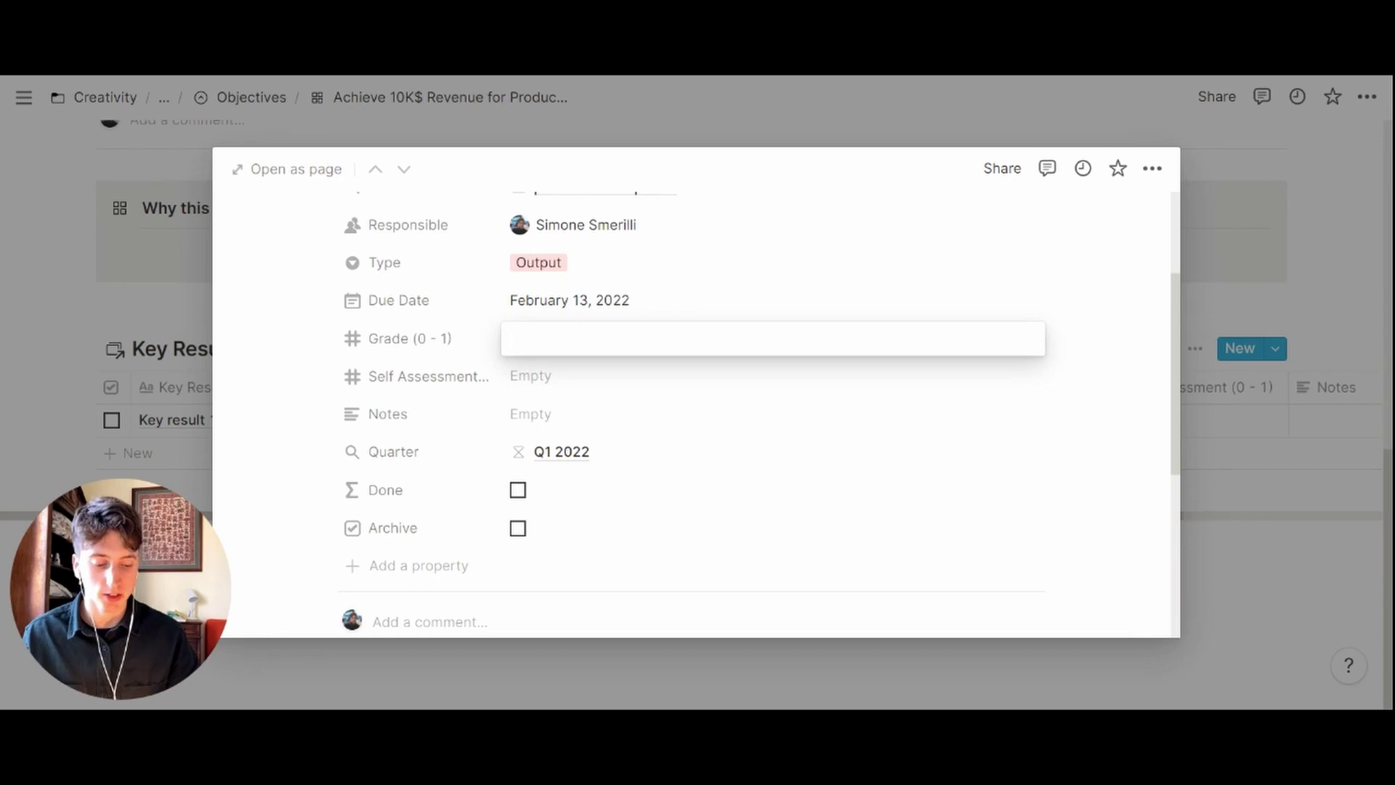
type("0.8")
key("Return")
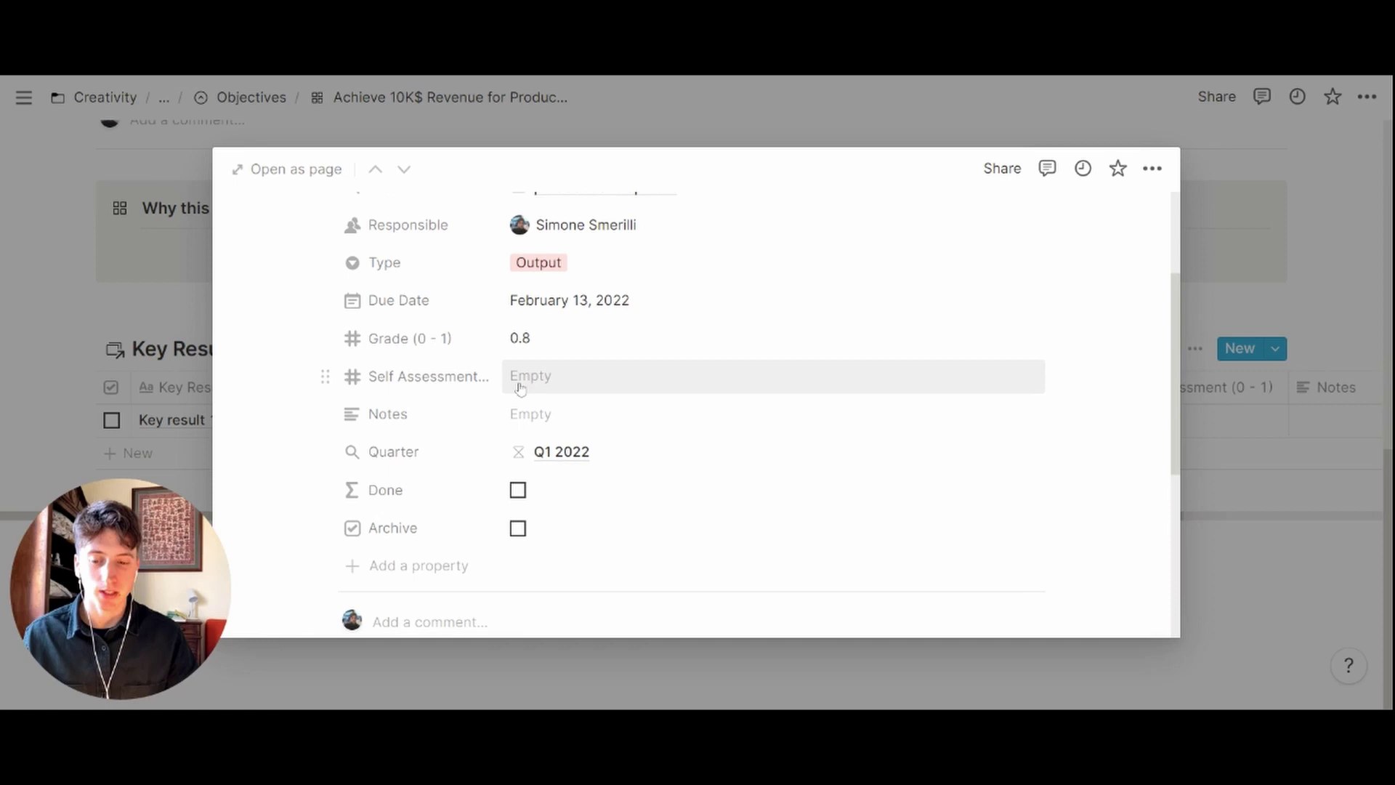
left_click(447, 376)
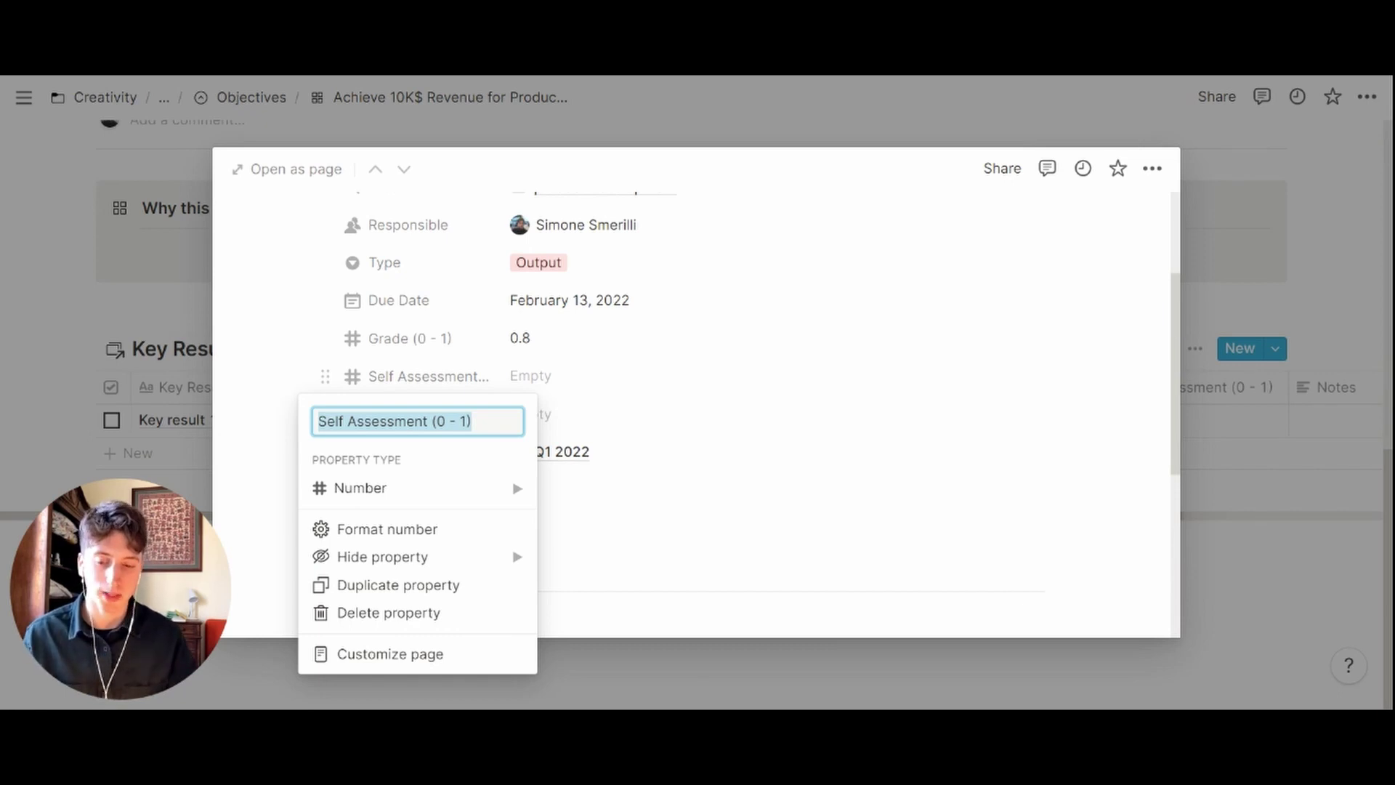
left_click(649, 395)
Enter a Self Assessment of 0.5 and leave Notes empty
left_click(558, 383)
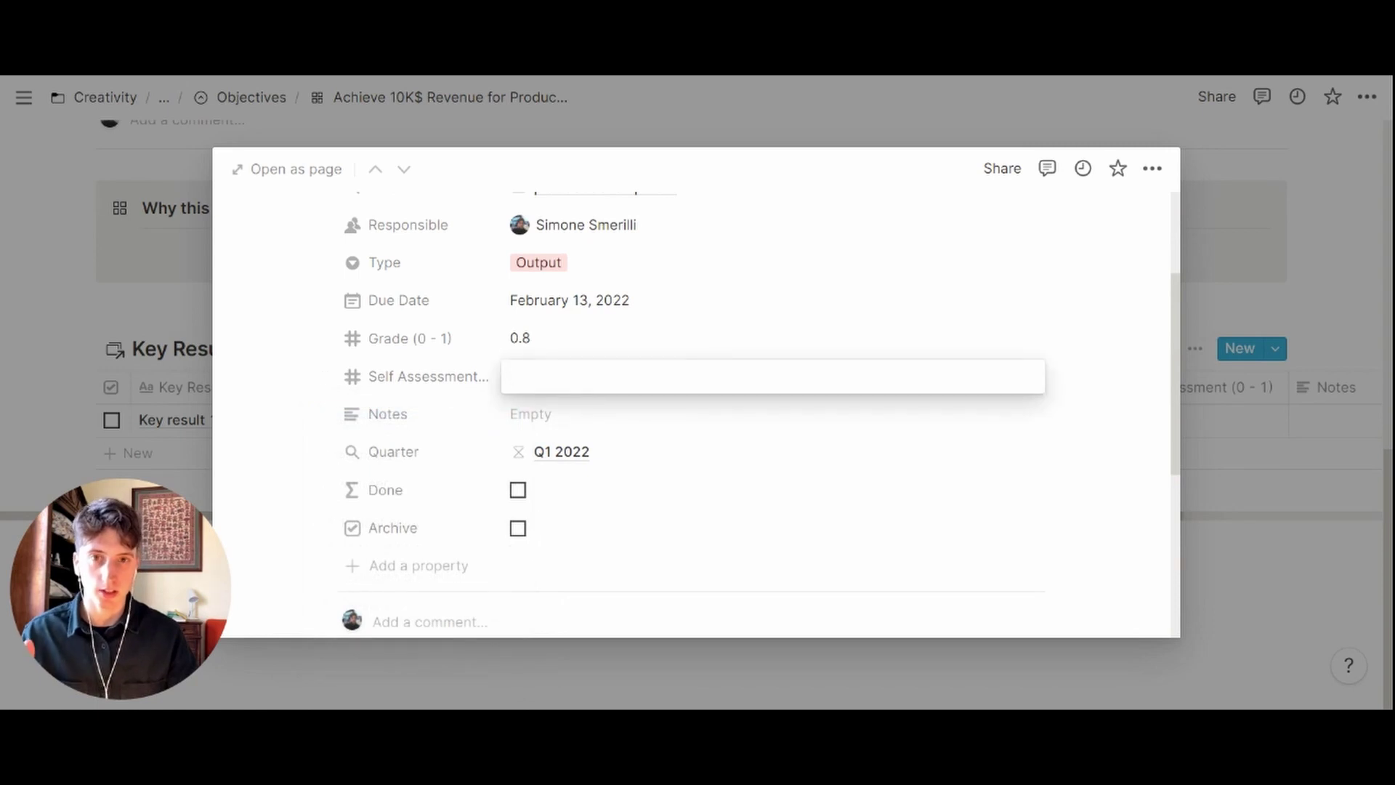
type("0.5")
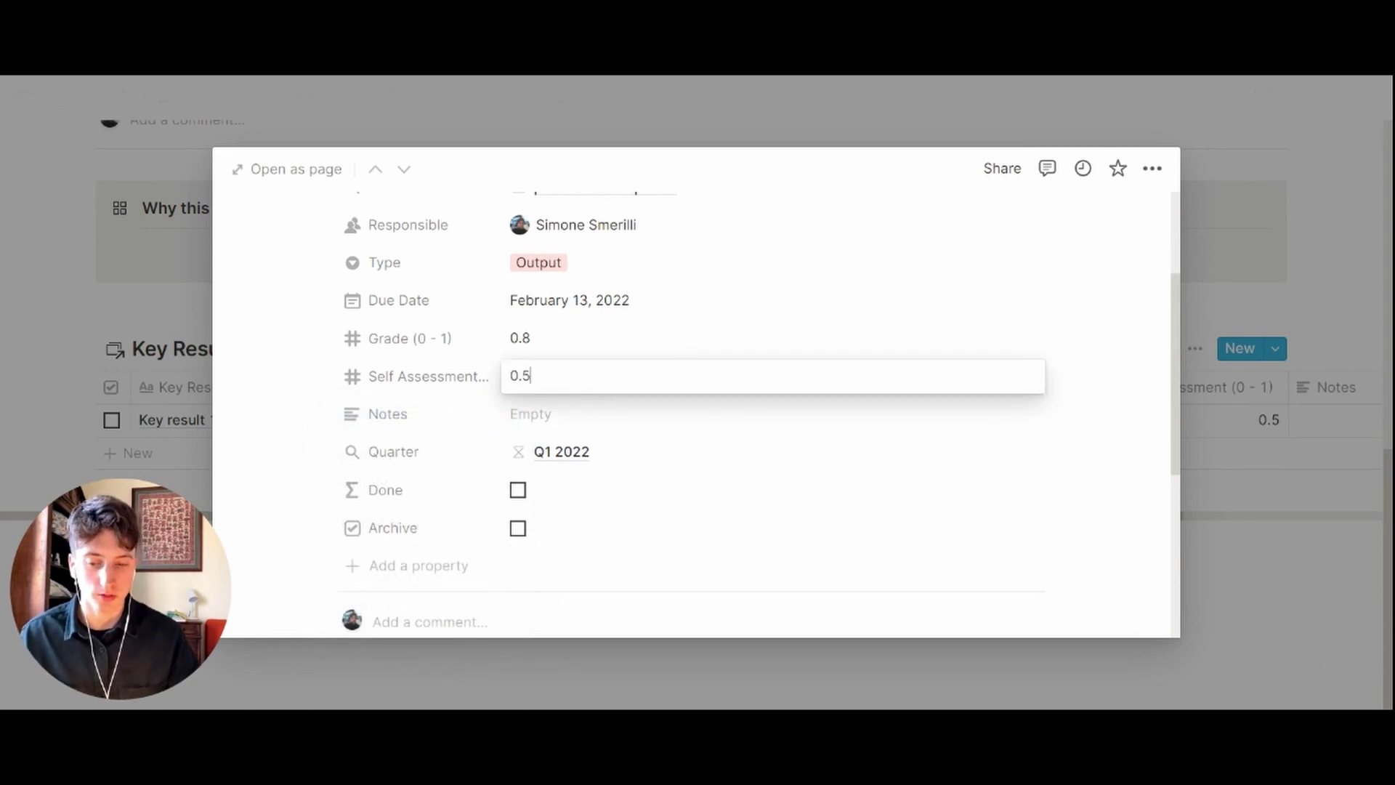
key("Return")
left_click(567, 423)
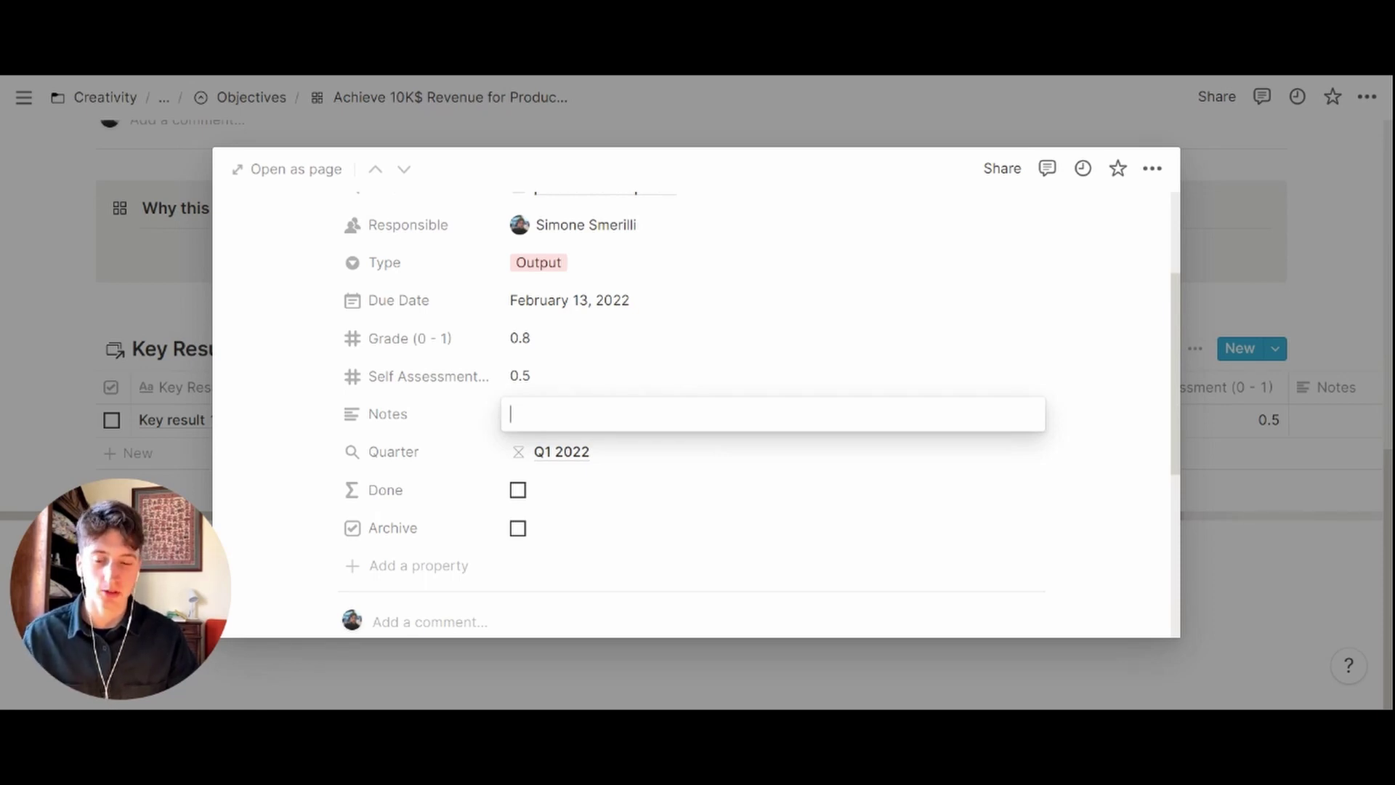
left_click(603, 465)
Inspect the Done formula unchanged and tick Key result 1's Archive checkbox
scroll(614, 472, "down", 2)
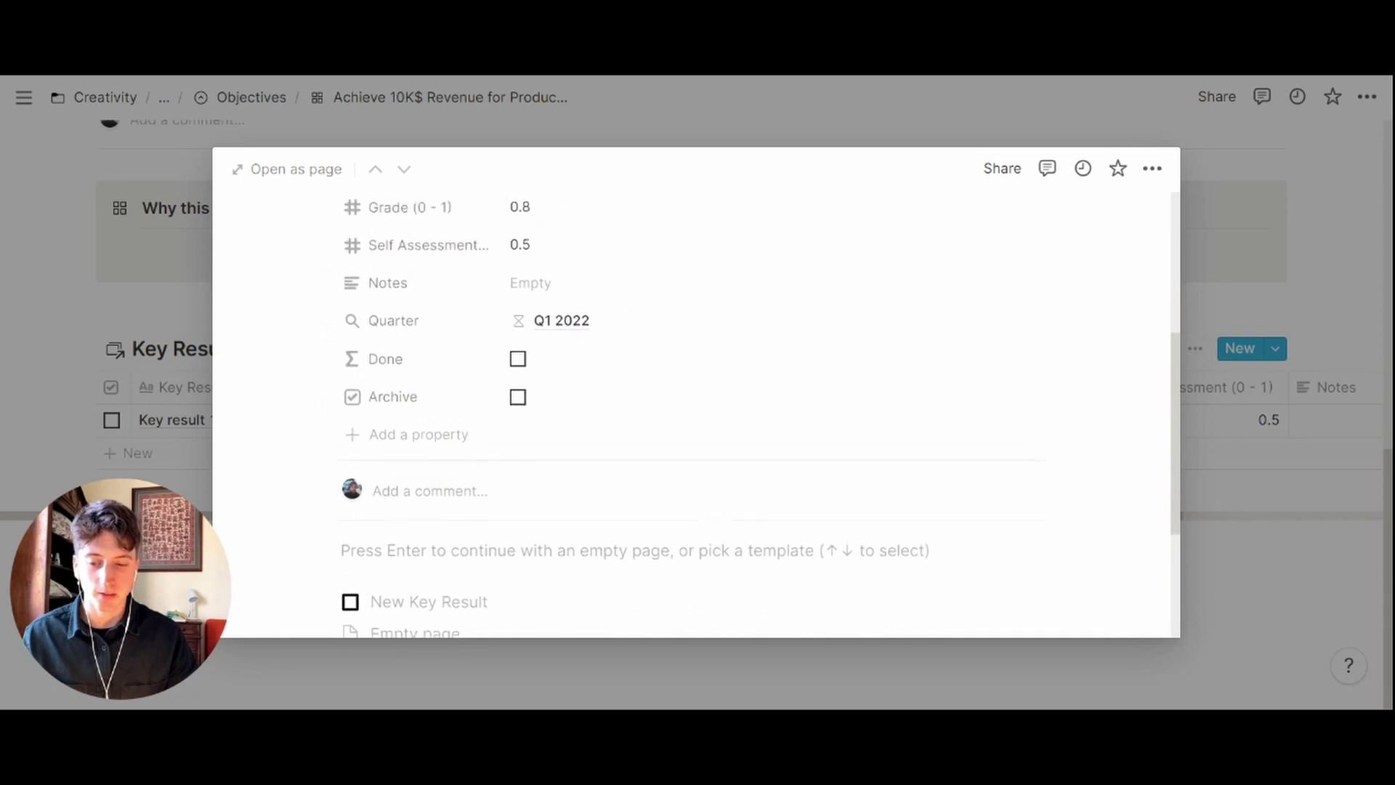
scroll(508, 445, "up", 1)
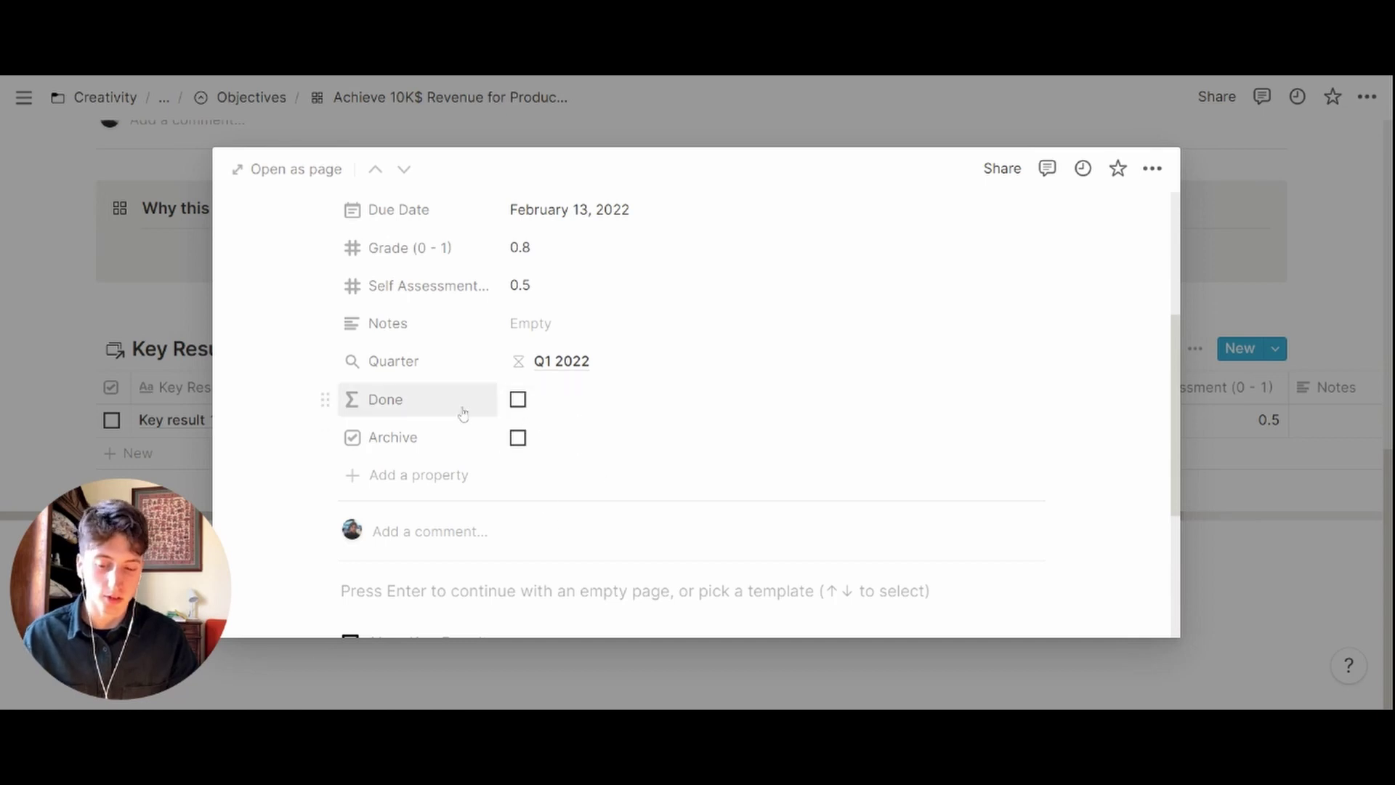
scroll(552, 417, "up", 3)
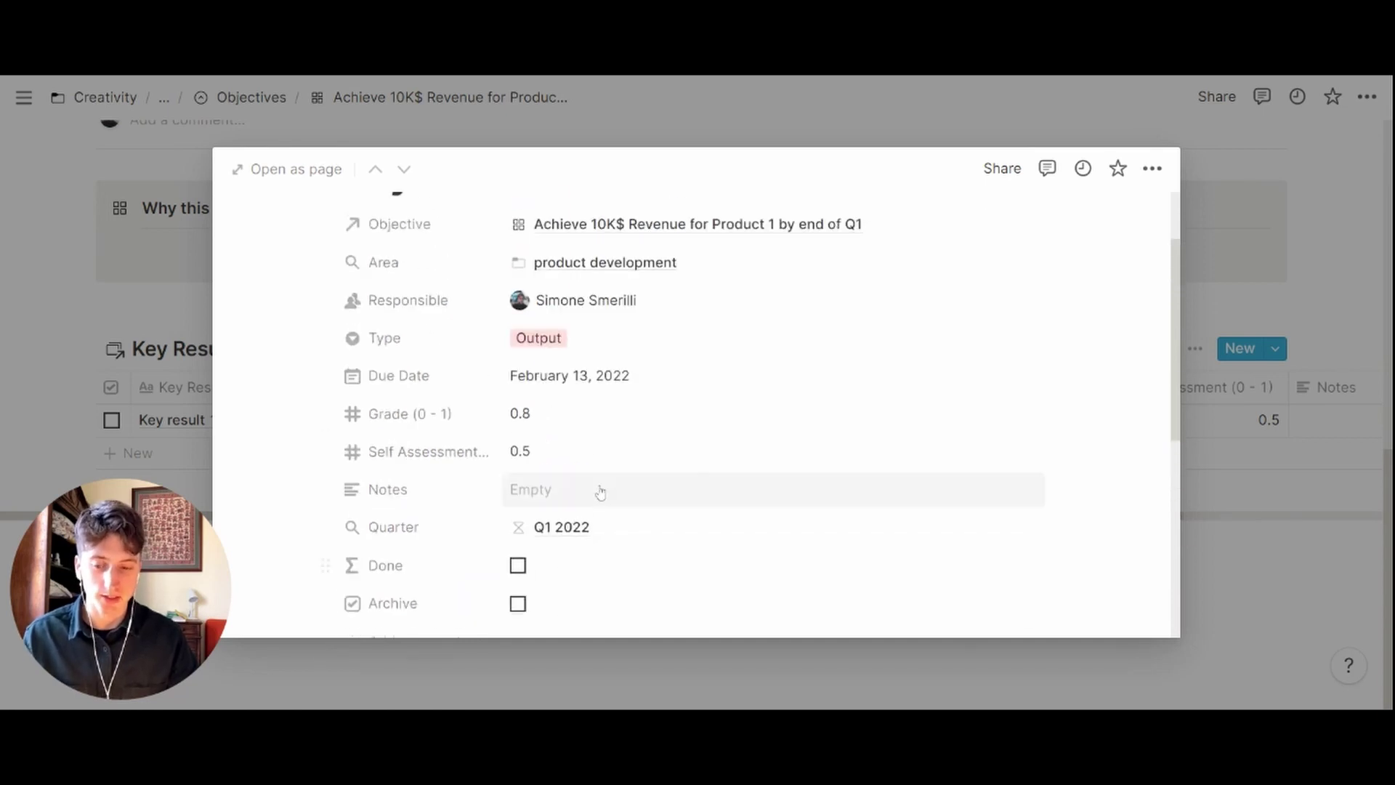
scroll(576, 563, "down", 2)
left_click(569, 490)
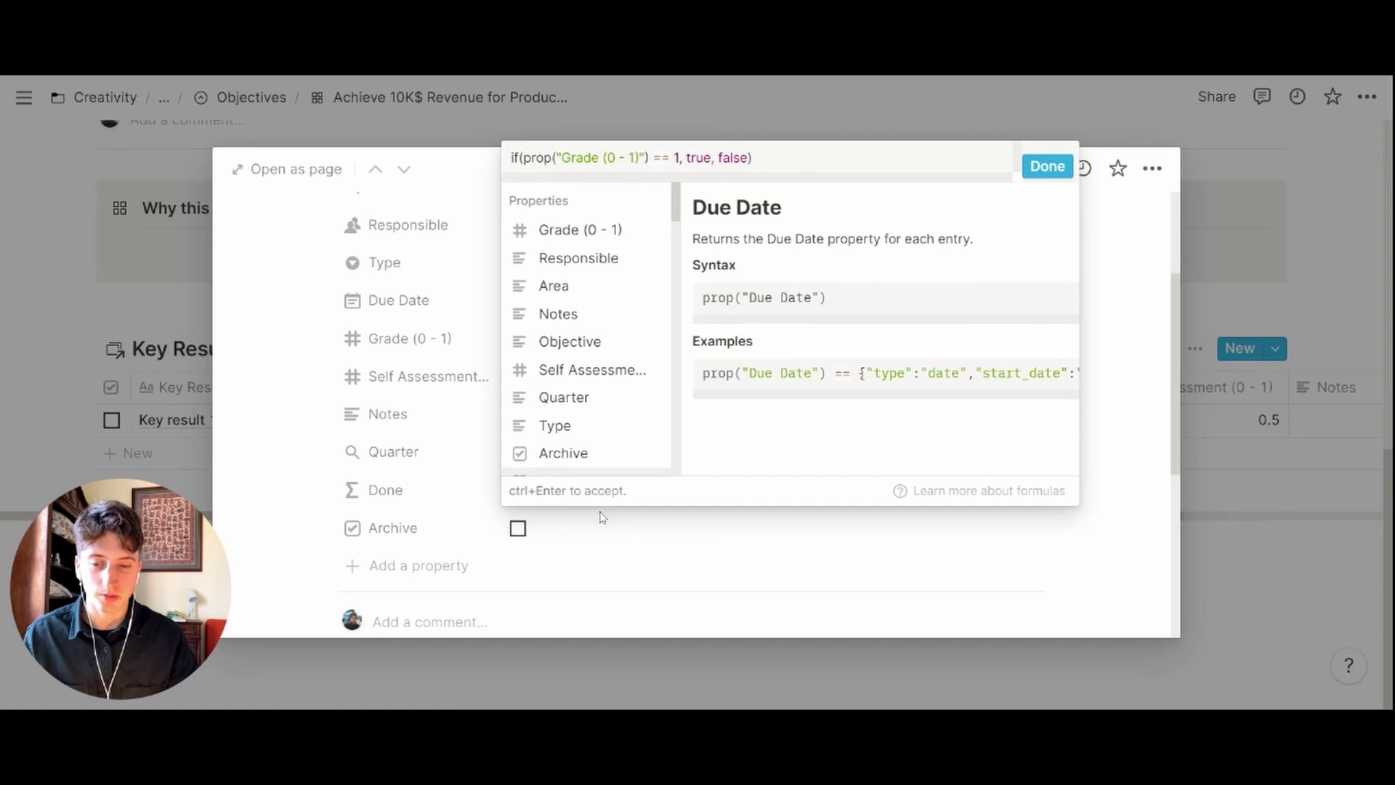
left_click(367, 474)
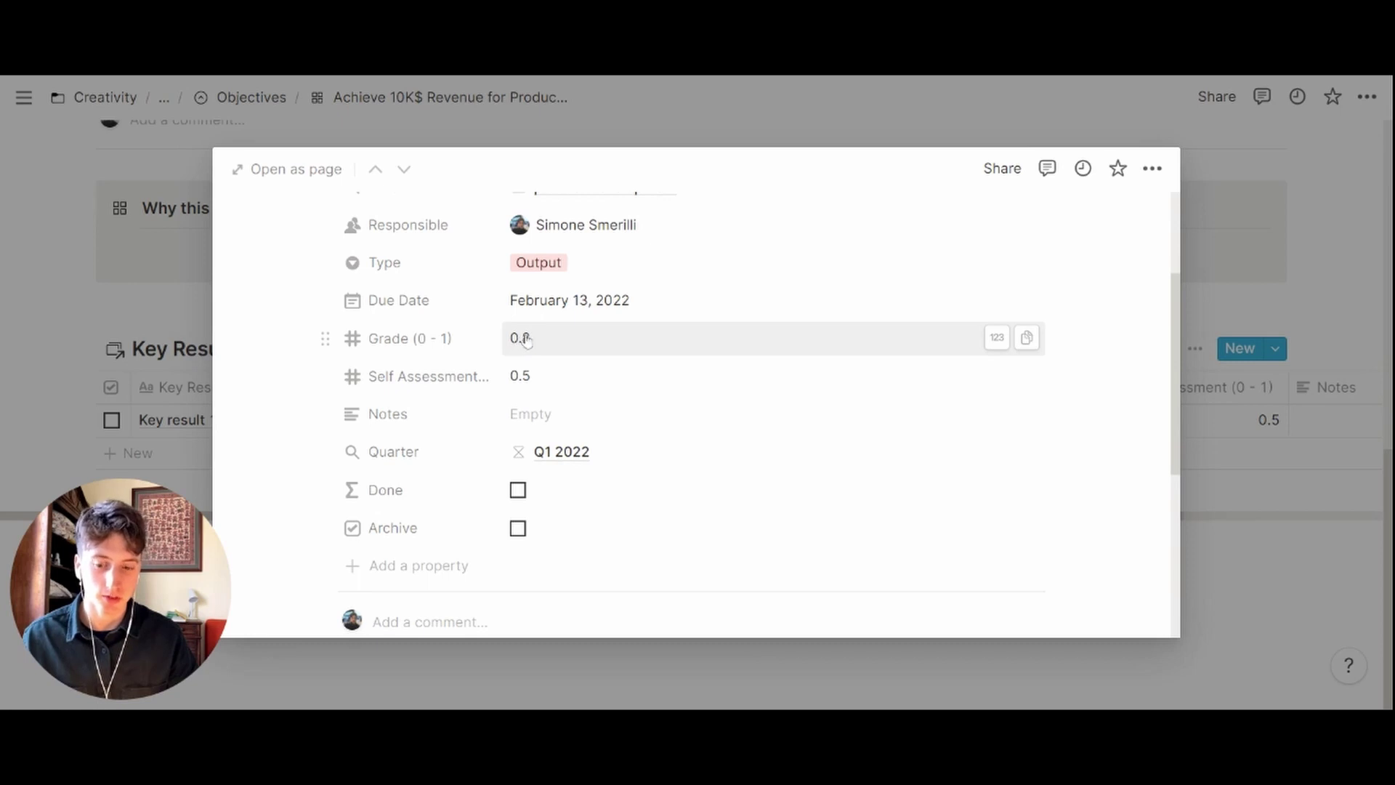
scroll(523, 363, "down", 2)
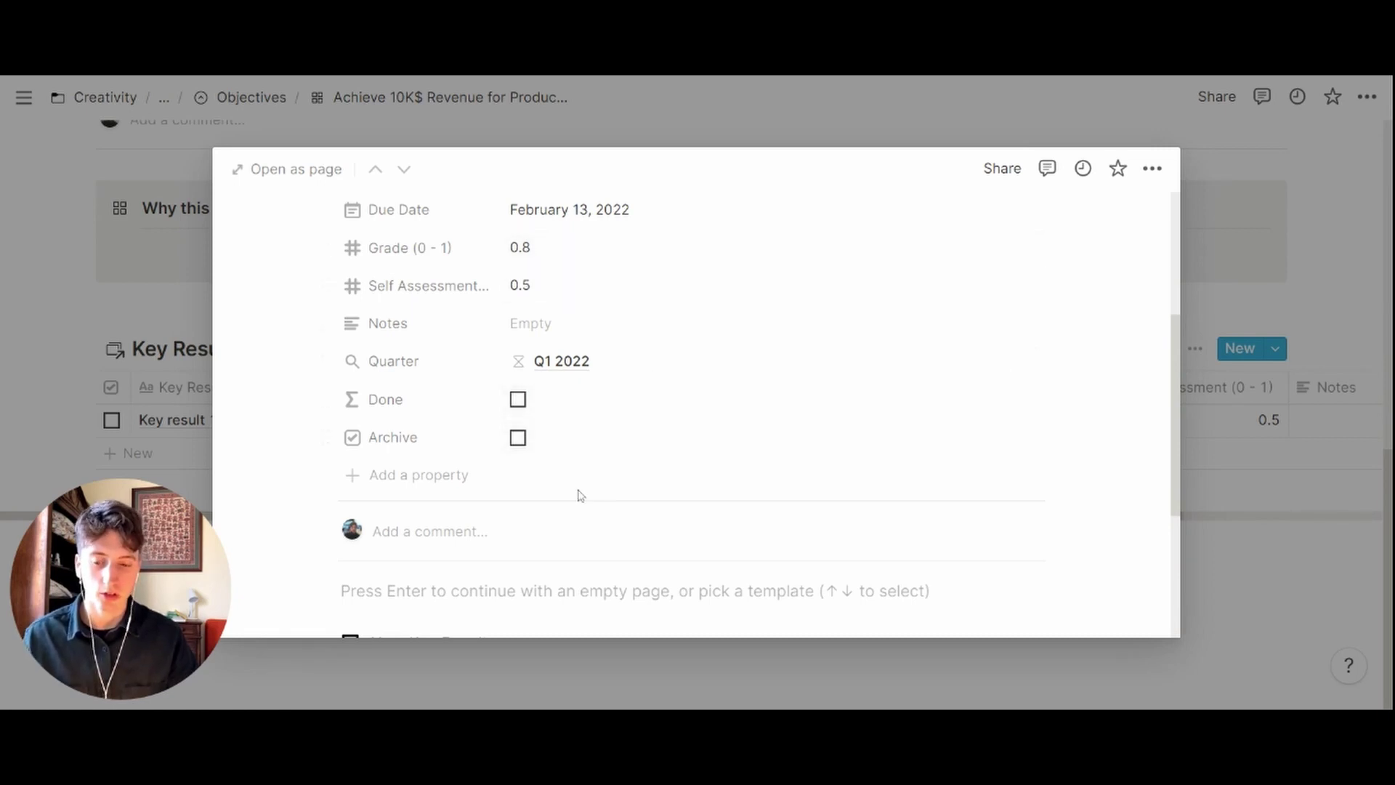
left_click(518, 437)
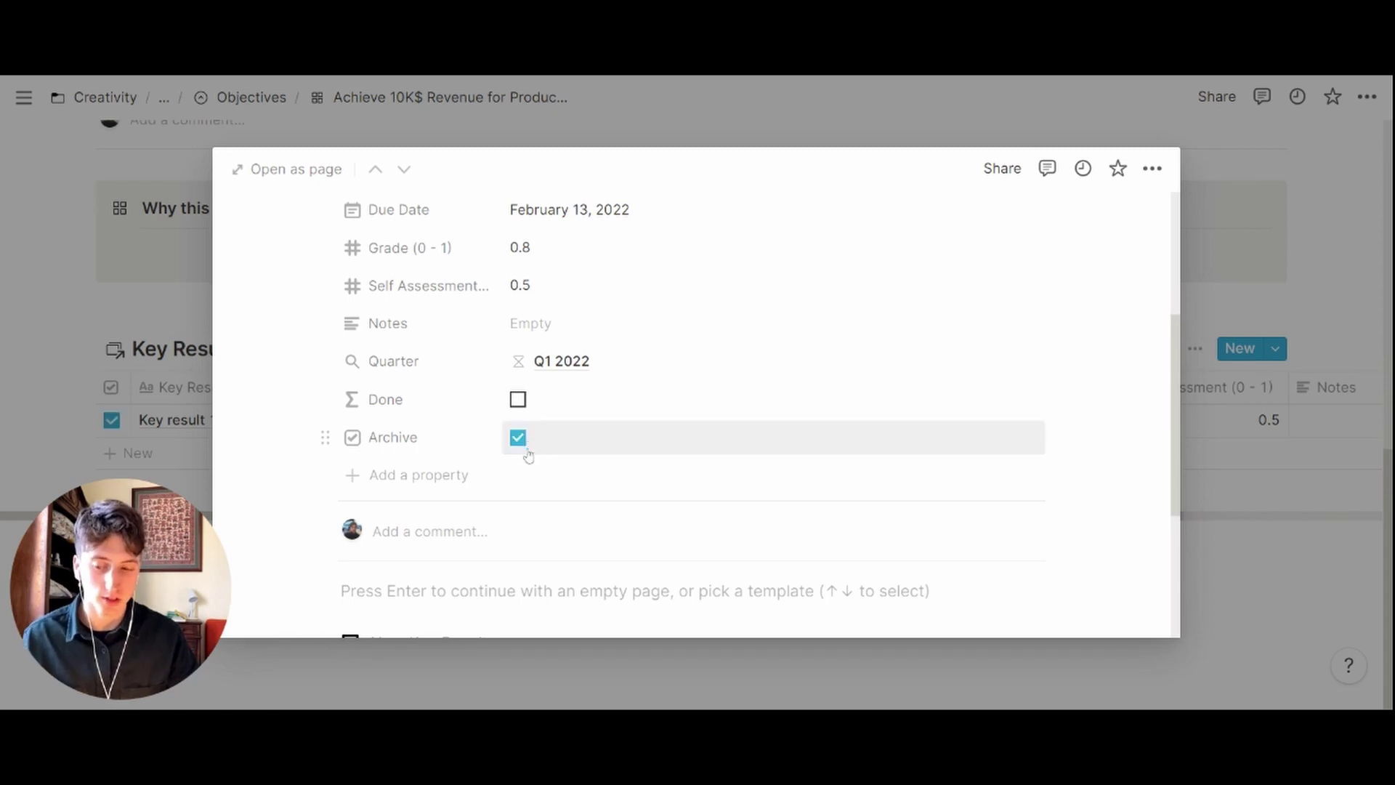
Go back to the main OKRs page via the breadcrumb
left_click(251, 97)
left_click(209, 96)
scroll(622, 336, "down", 3)
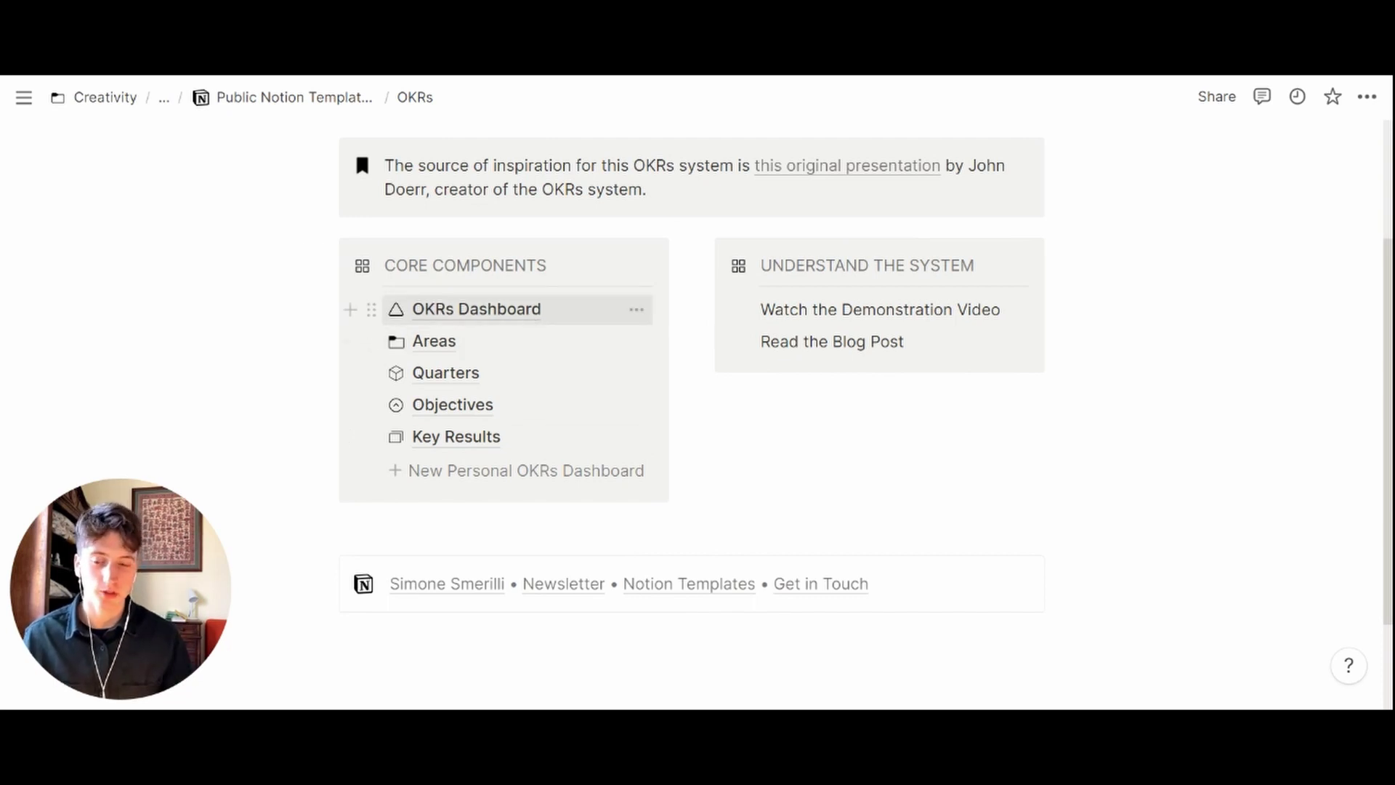
Open OKRs Dashboard and switch Key Results to Table by Objective, then back to Table
left_click(529, 312)
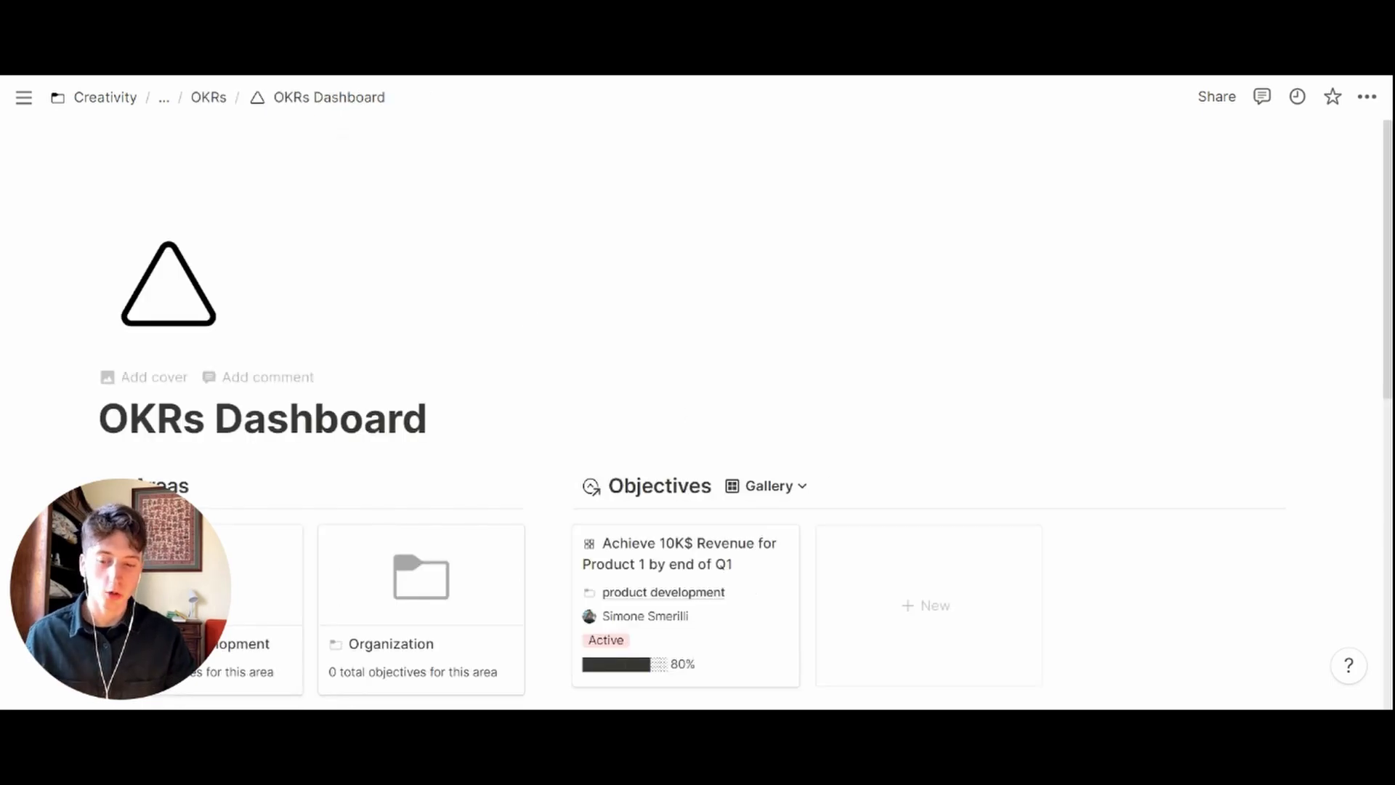
scroll(581, 327, "down", 3)
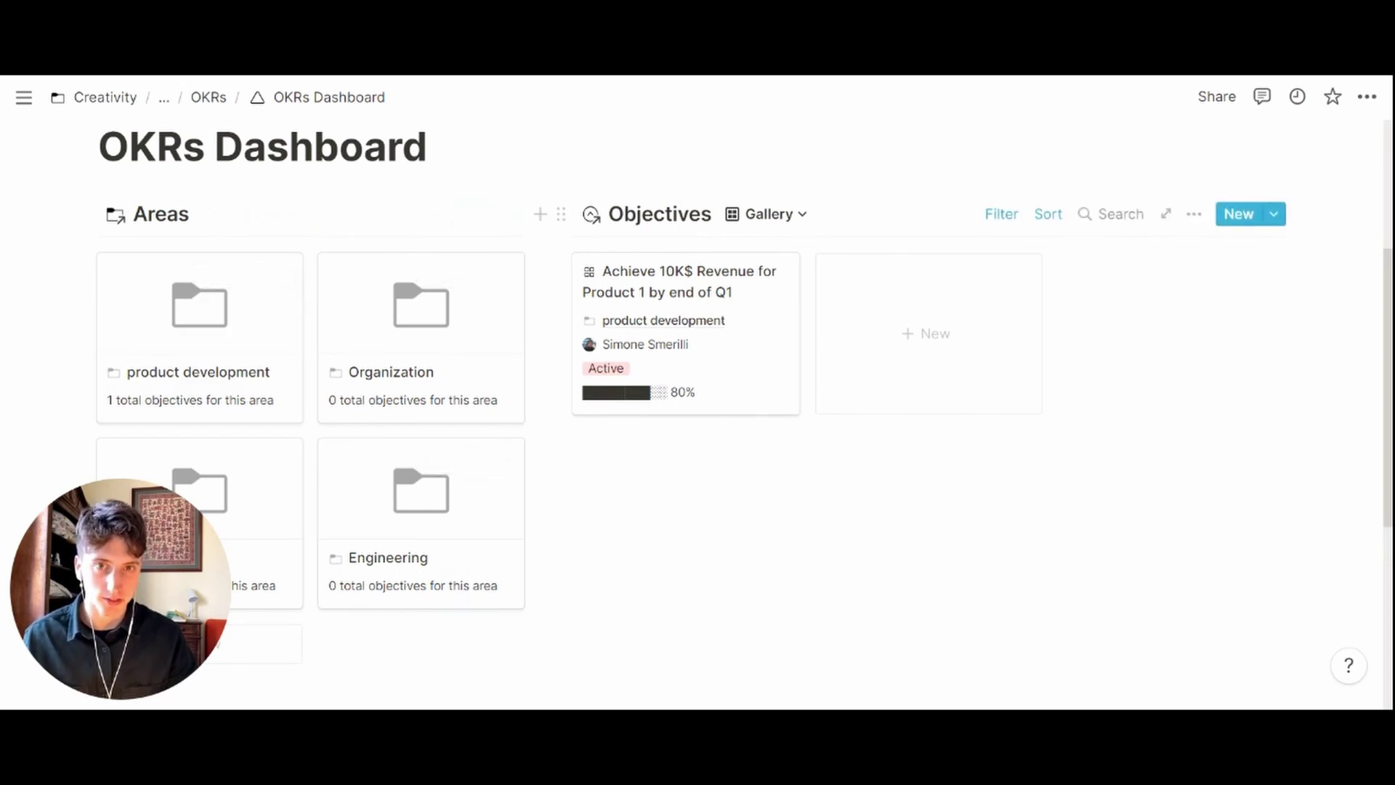
scroll(657, 327, "down", 2)
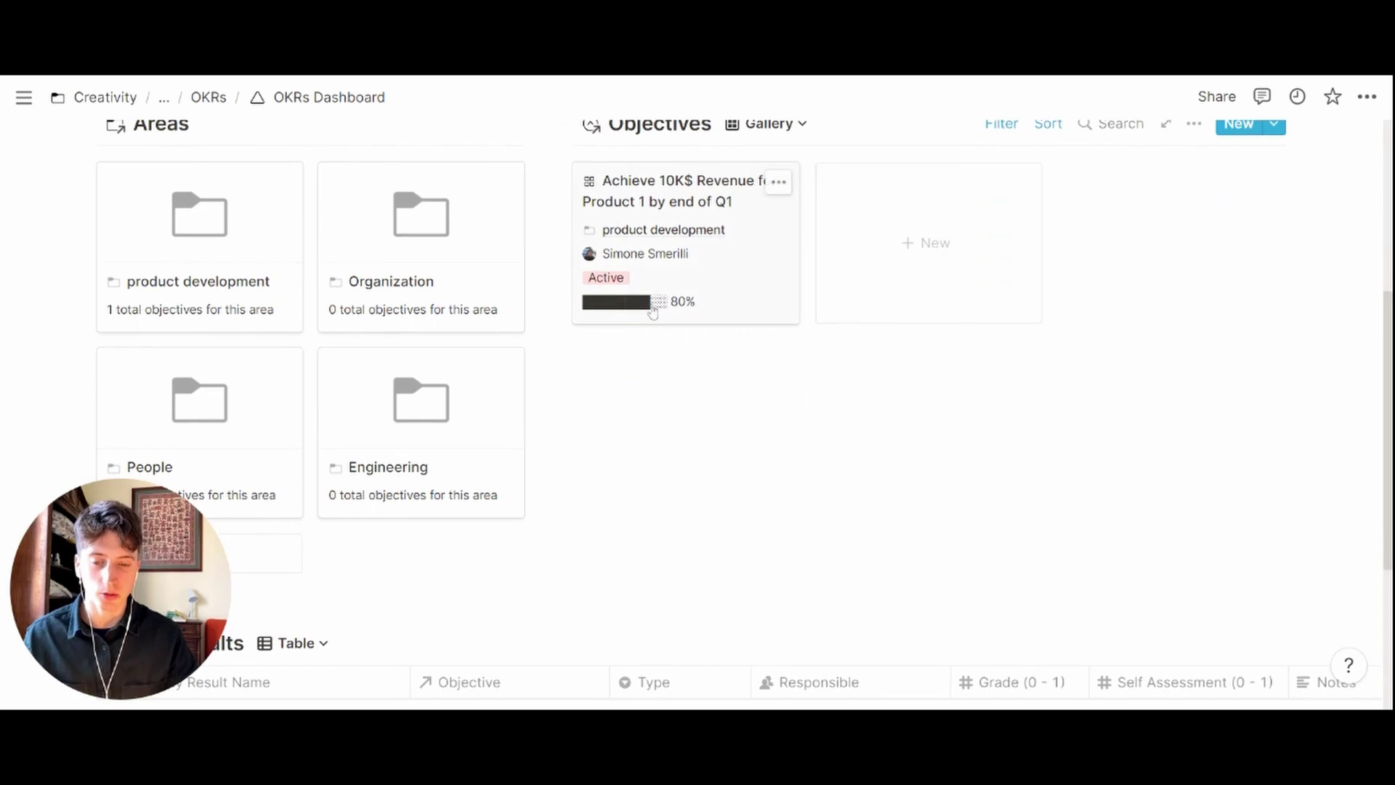
scroll(657, 327, "down", 5)
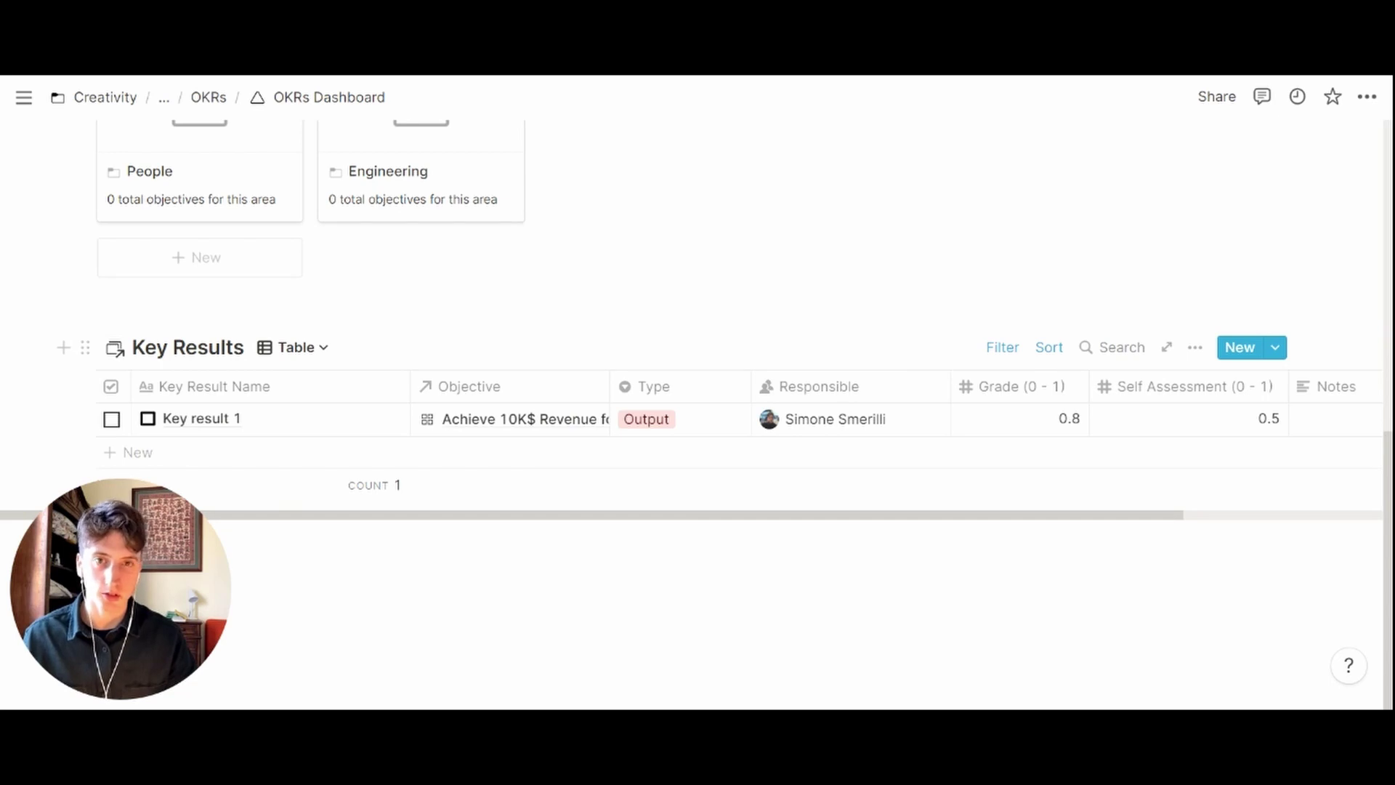
left_click(294, 348)
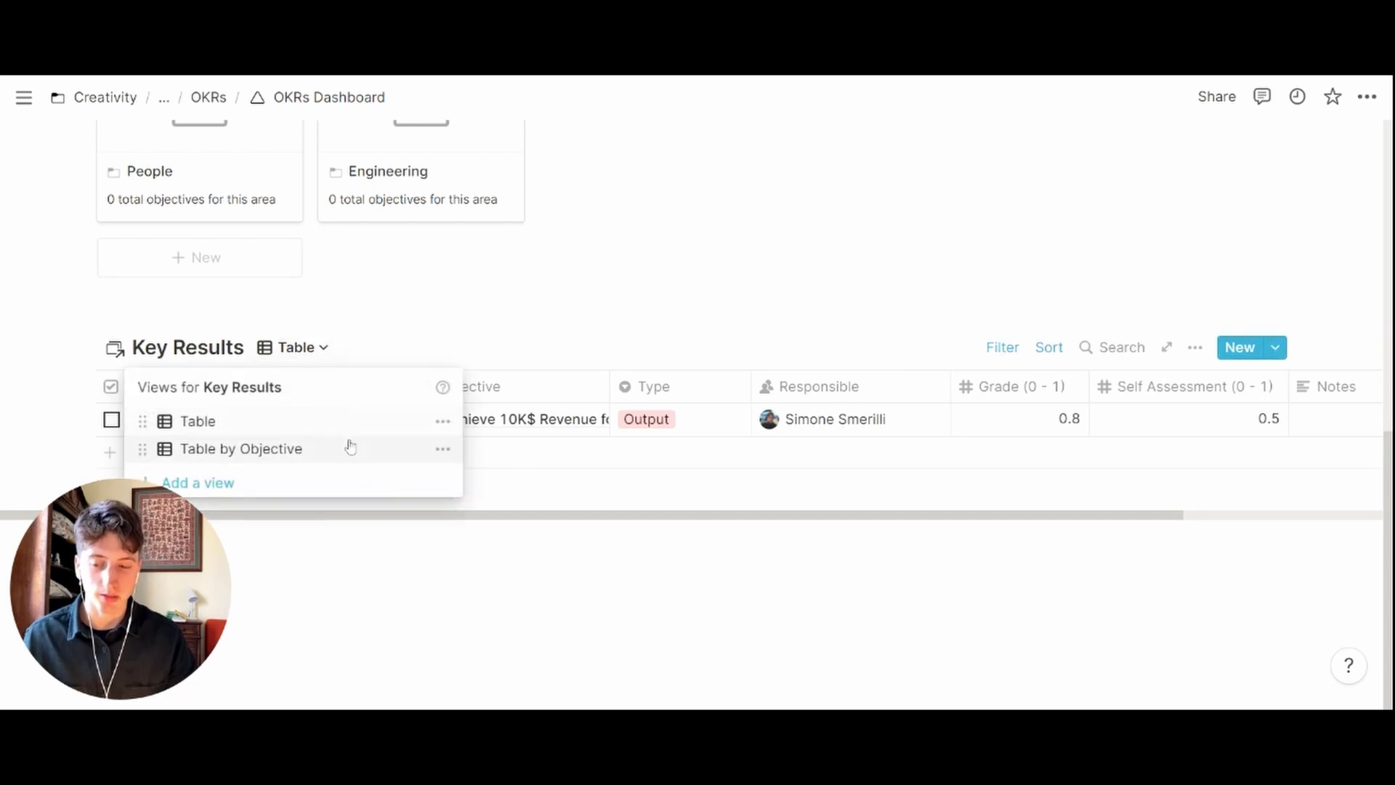
left_click(352, 449)
left_click(334, 347)
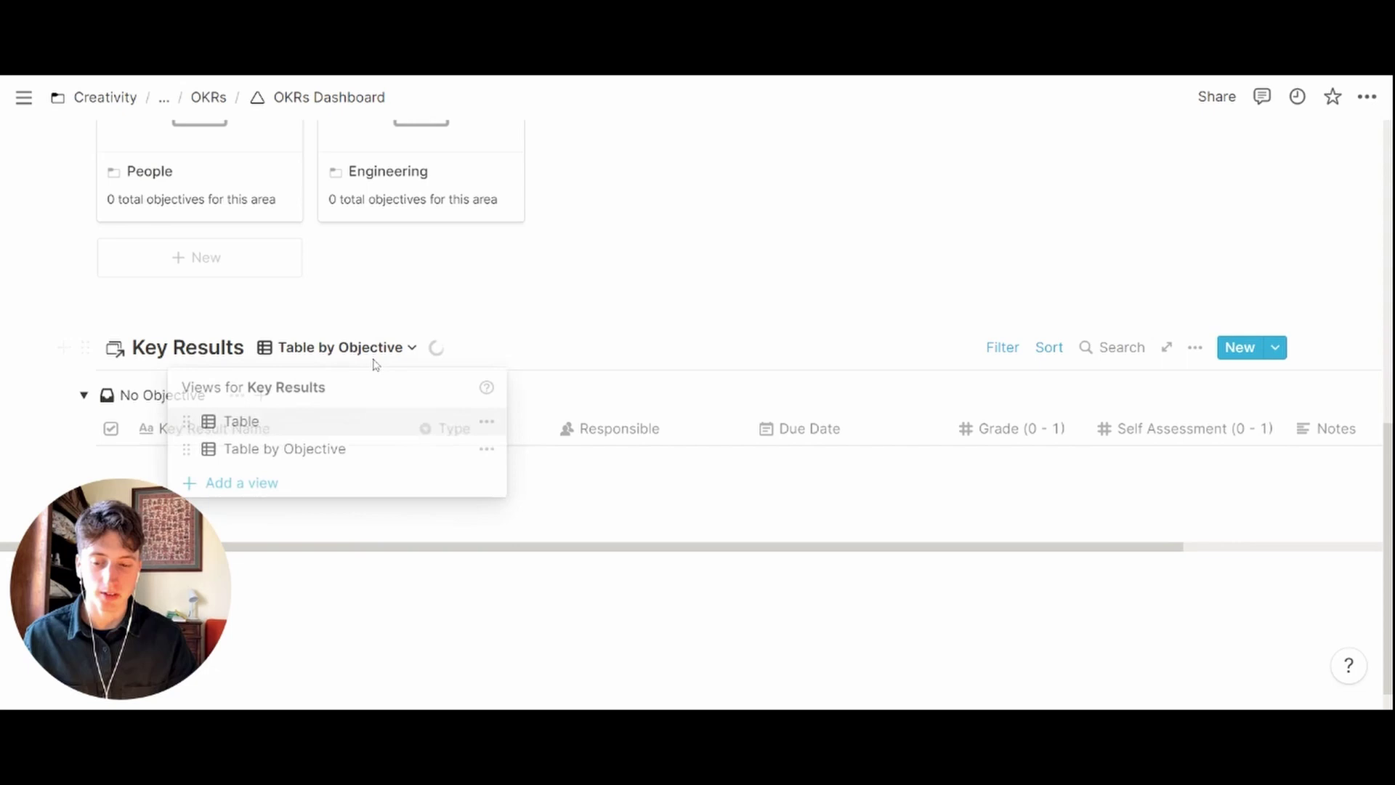
left_click(324, 417)
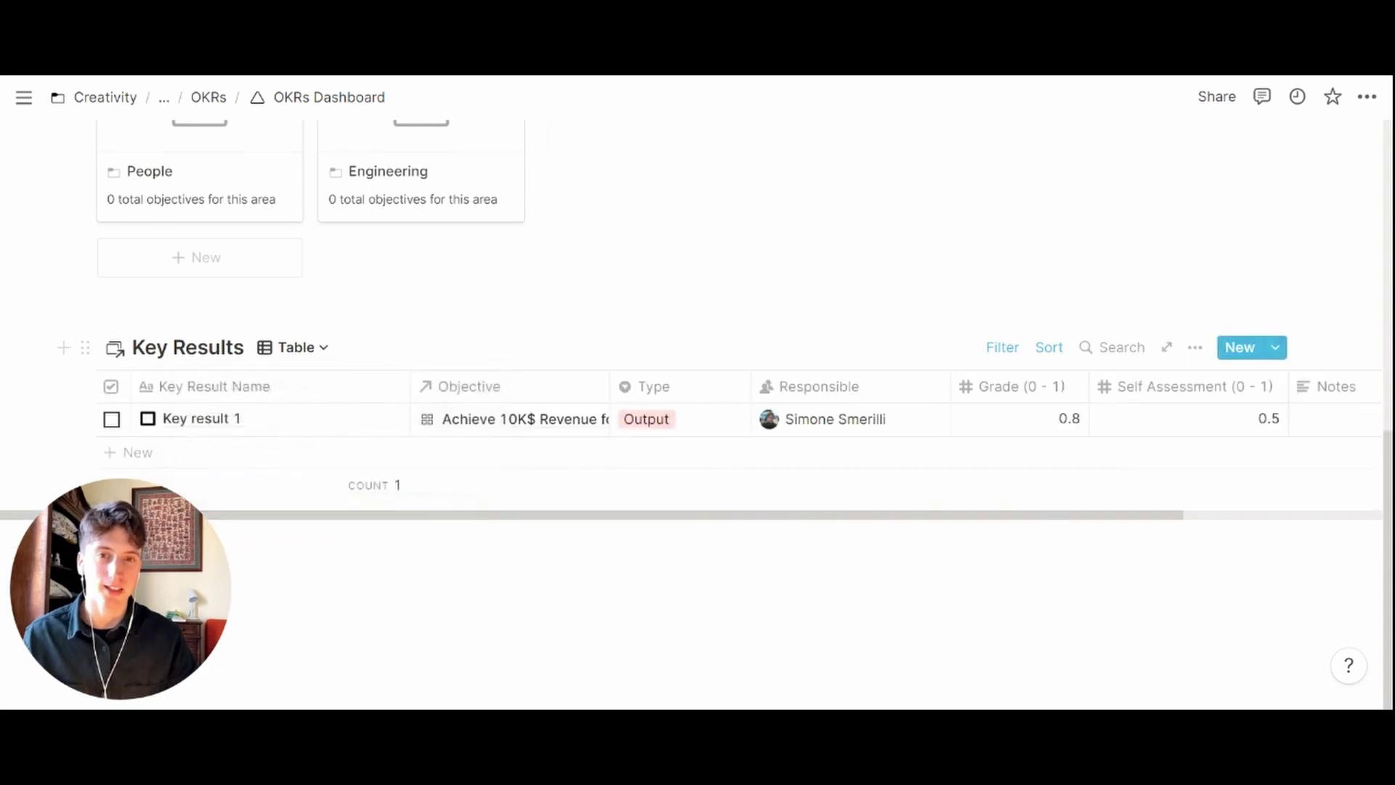
Return to the OKRs page and create a new dashboard with the 'New Personal OKRs Dashboard' template button
left_click(209, 97)
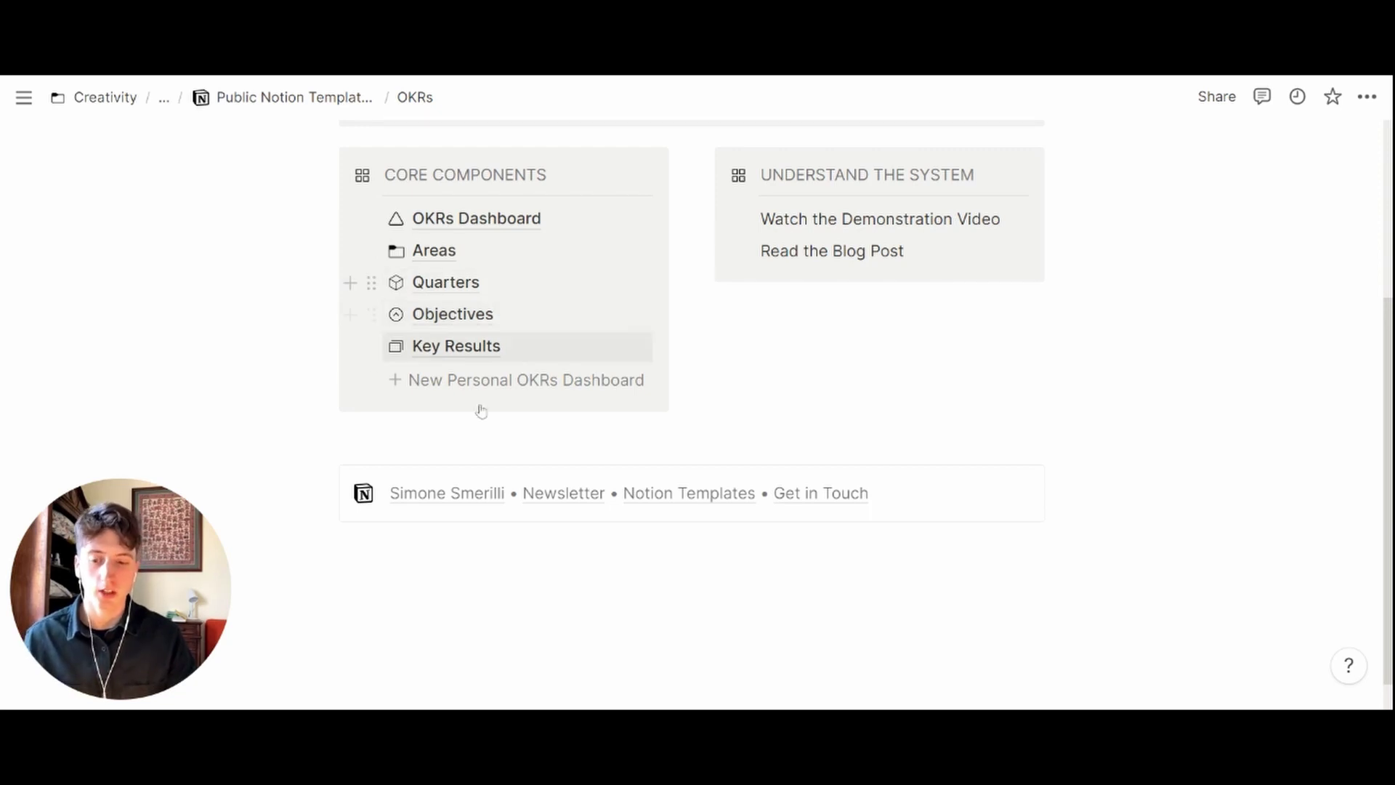
left_click(515, 391)
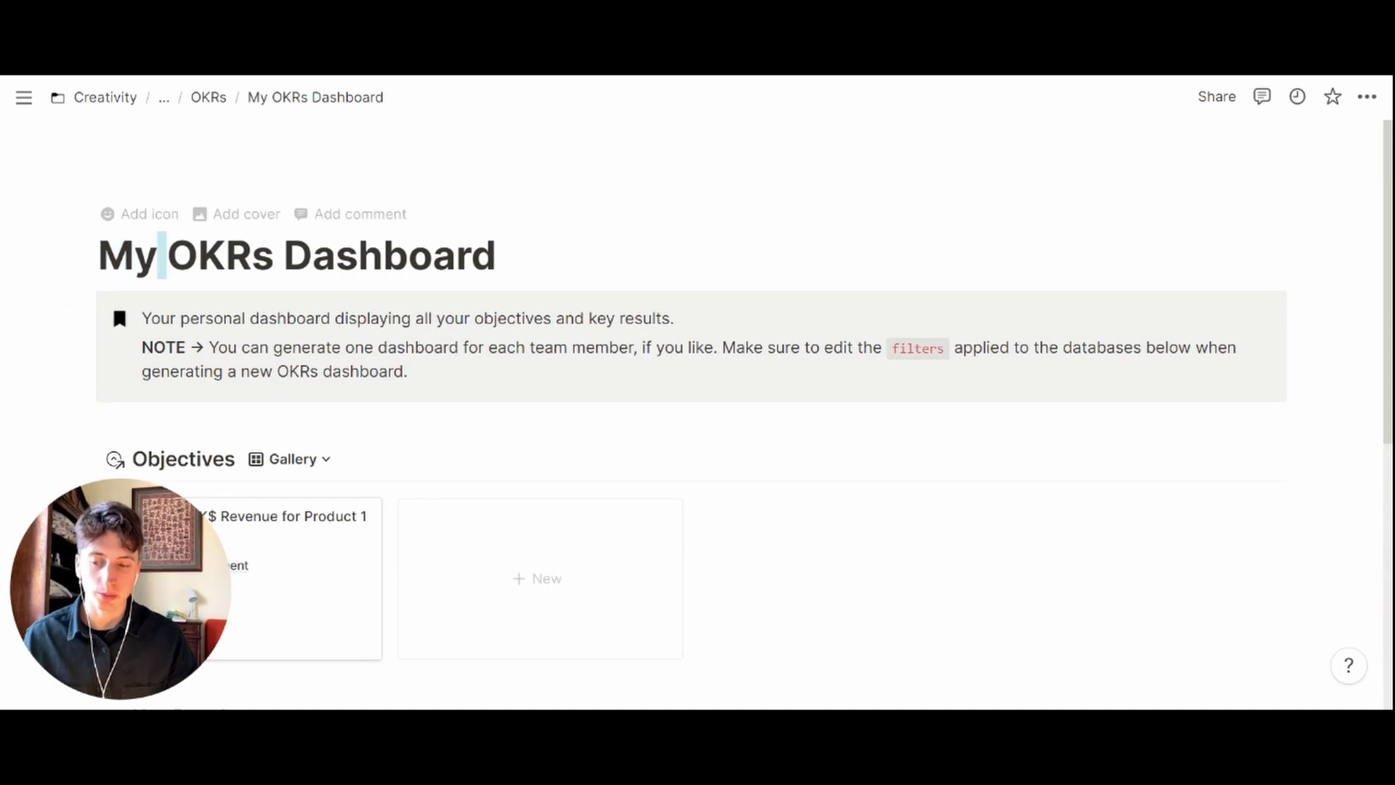
Replace 'My' in the dashboard title with the owner's first name plus 's
left_click(99, 255)
key("shift+Right")
key("shift+Right")
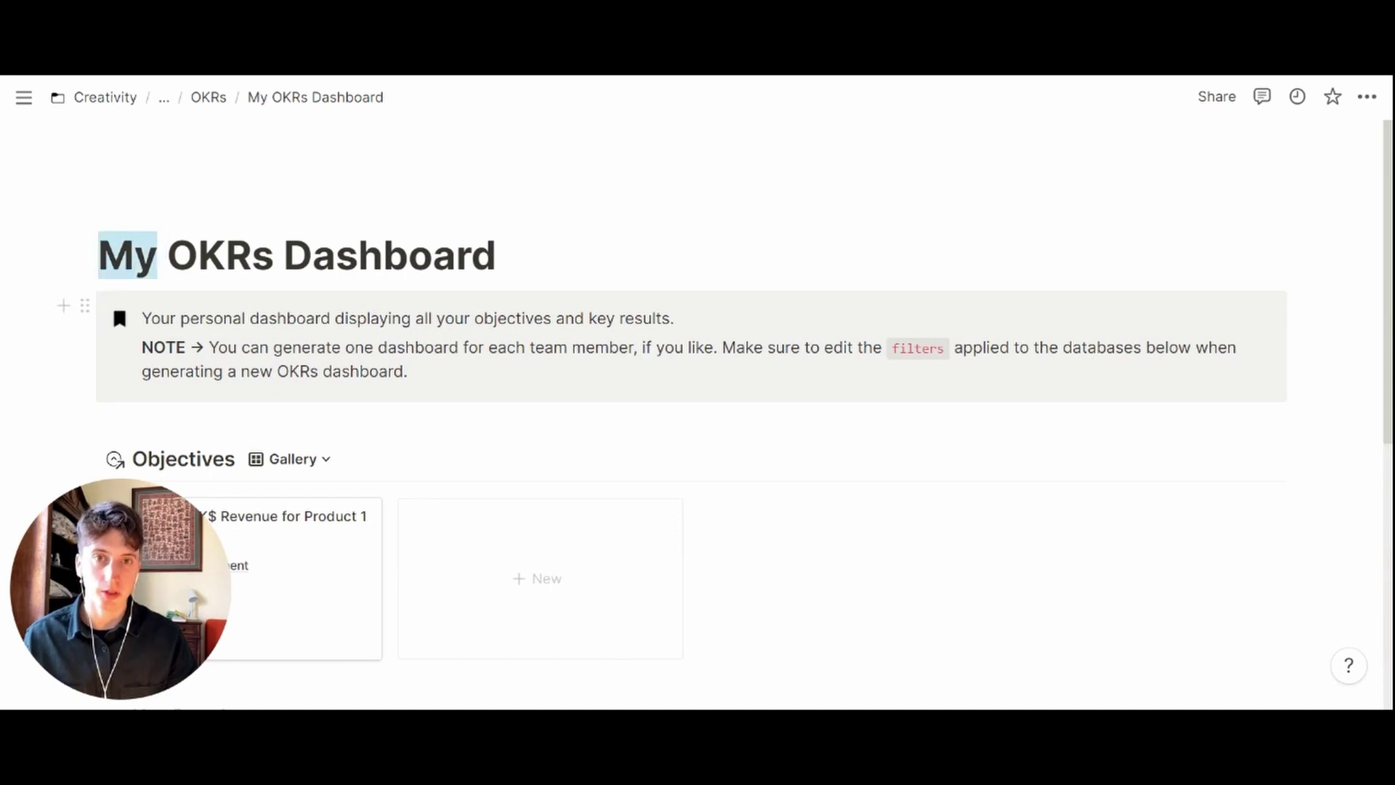
type("Simones")
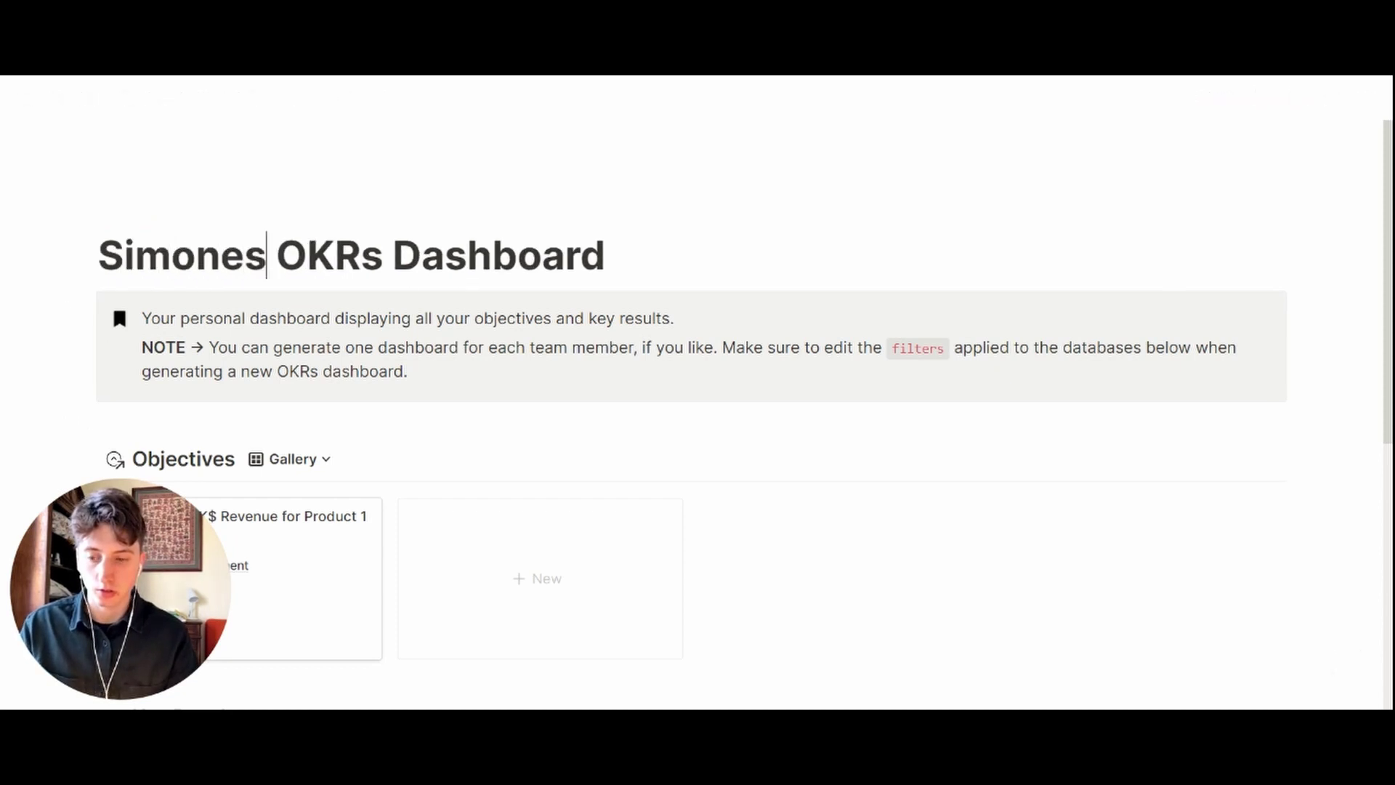
key("BackSpace")
type("'s")
scroll(112, 297, "down", 2)
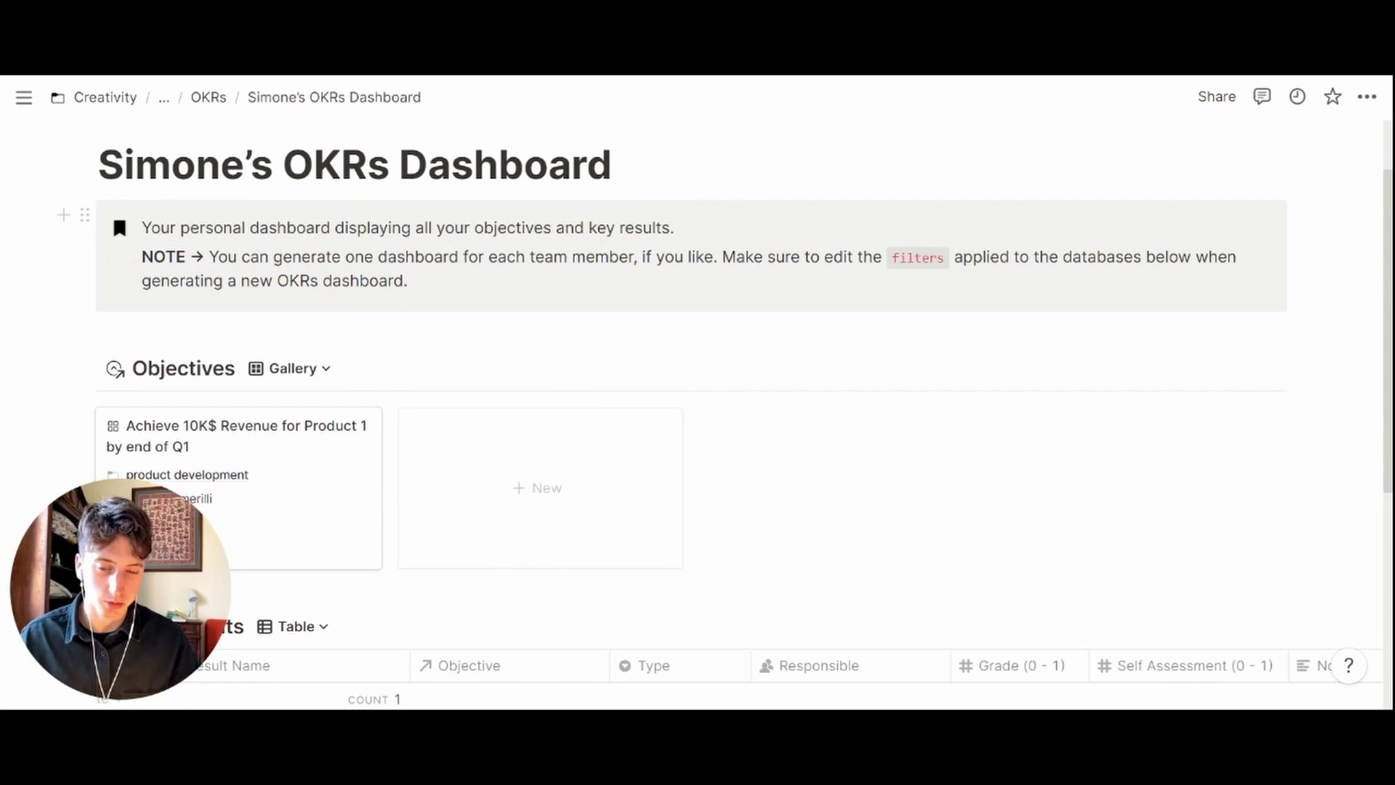
scroll(112, 297, "down", 2)
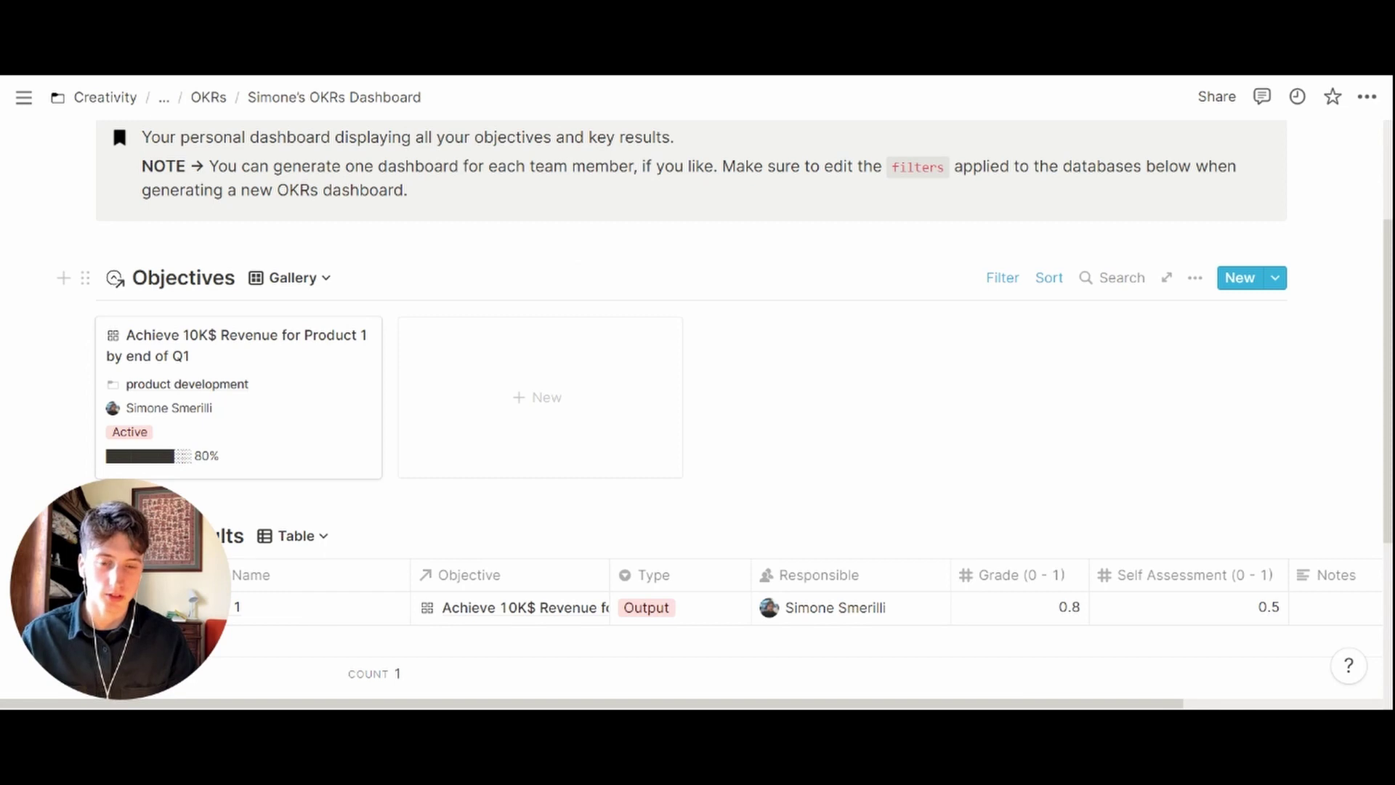
Set the Objectives gallery's People filter to the dashboard owner instead of Me
left_click(1002, 284)
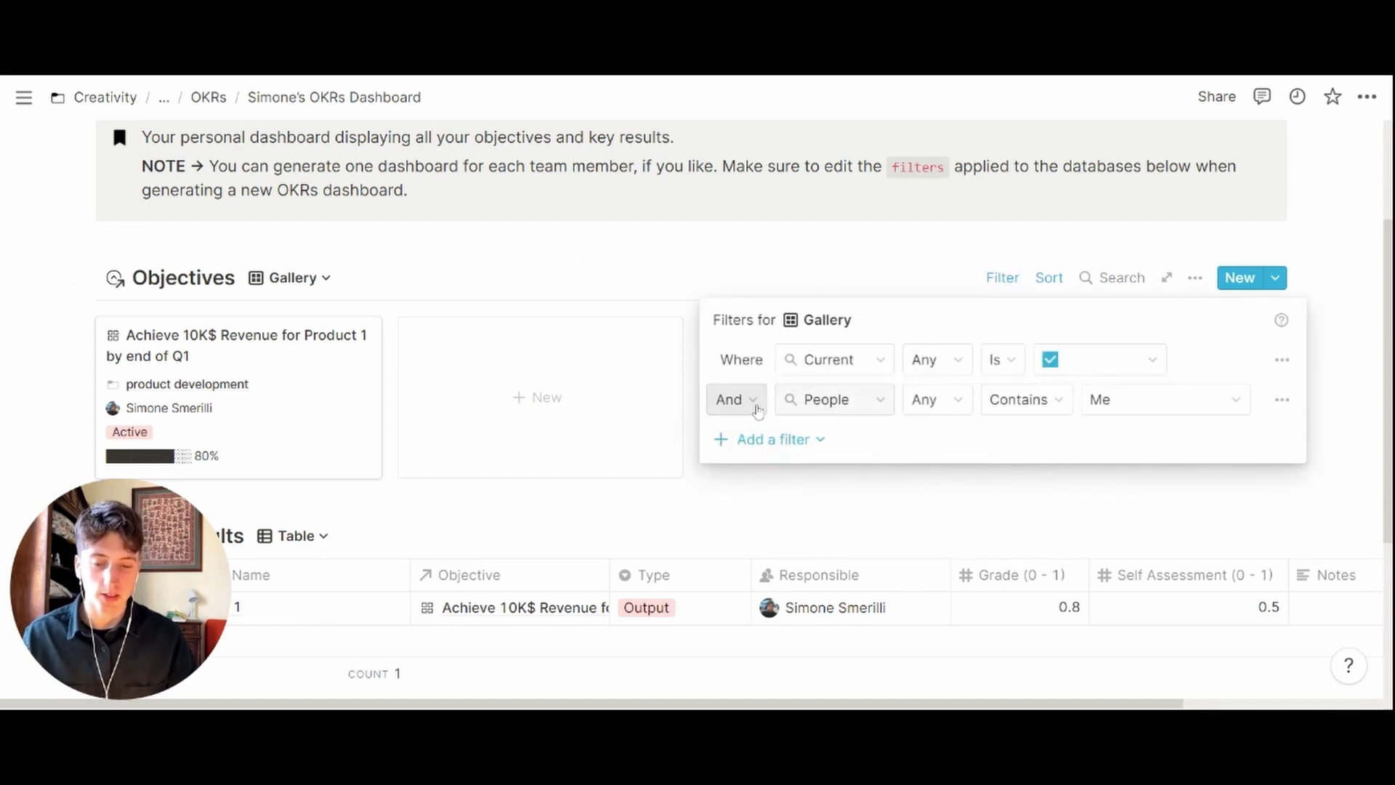
left_click(1152, 404)
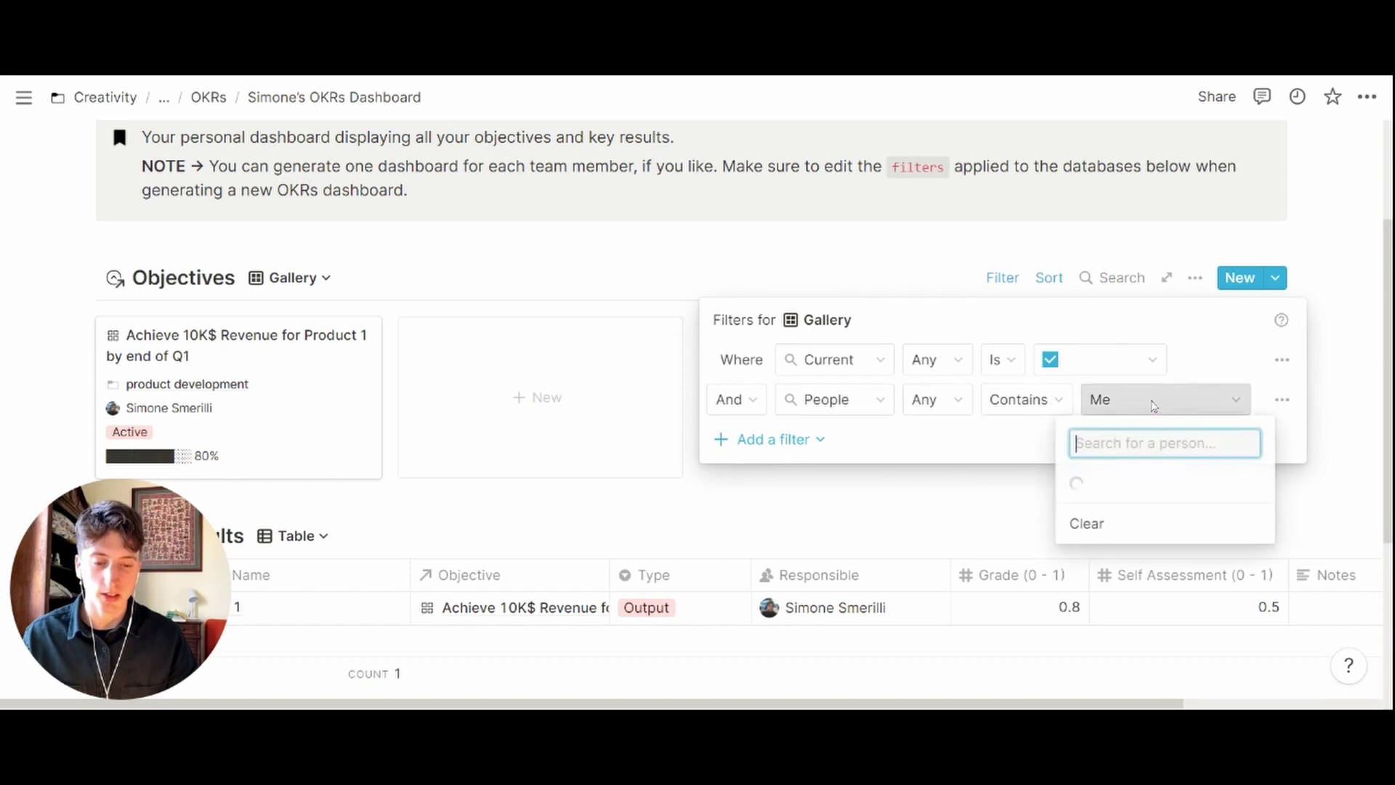
left_click(1110, 507)
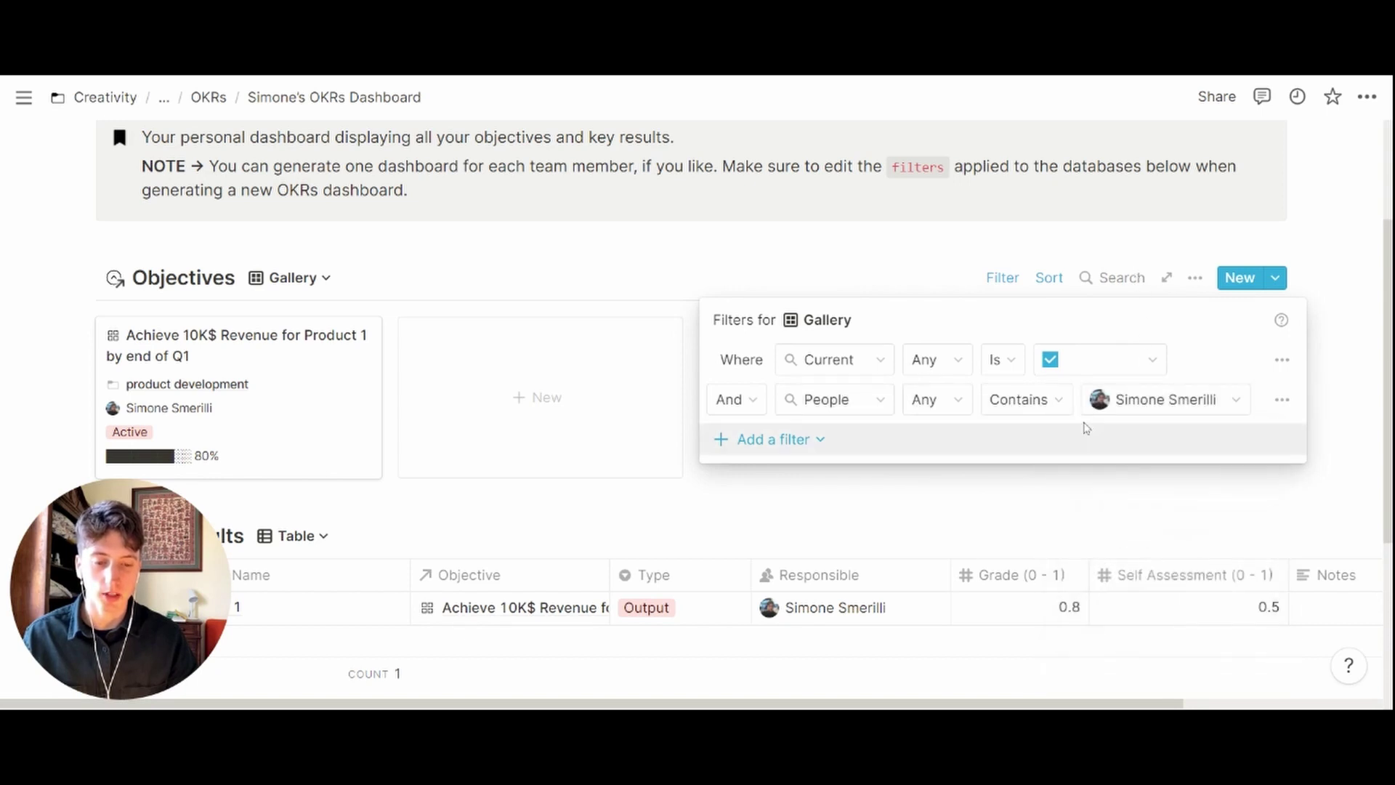
left_click(888, 290)
Set the Key Results table's Responsible filter to the dashboard owner
scroll(887, 290, "down", 3)
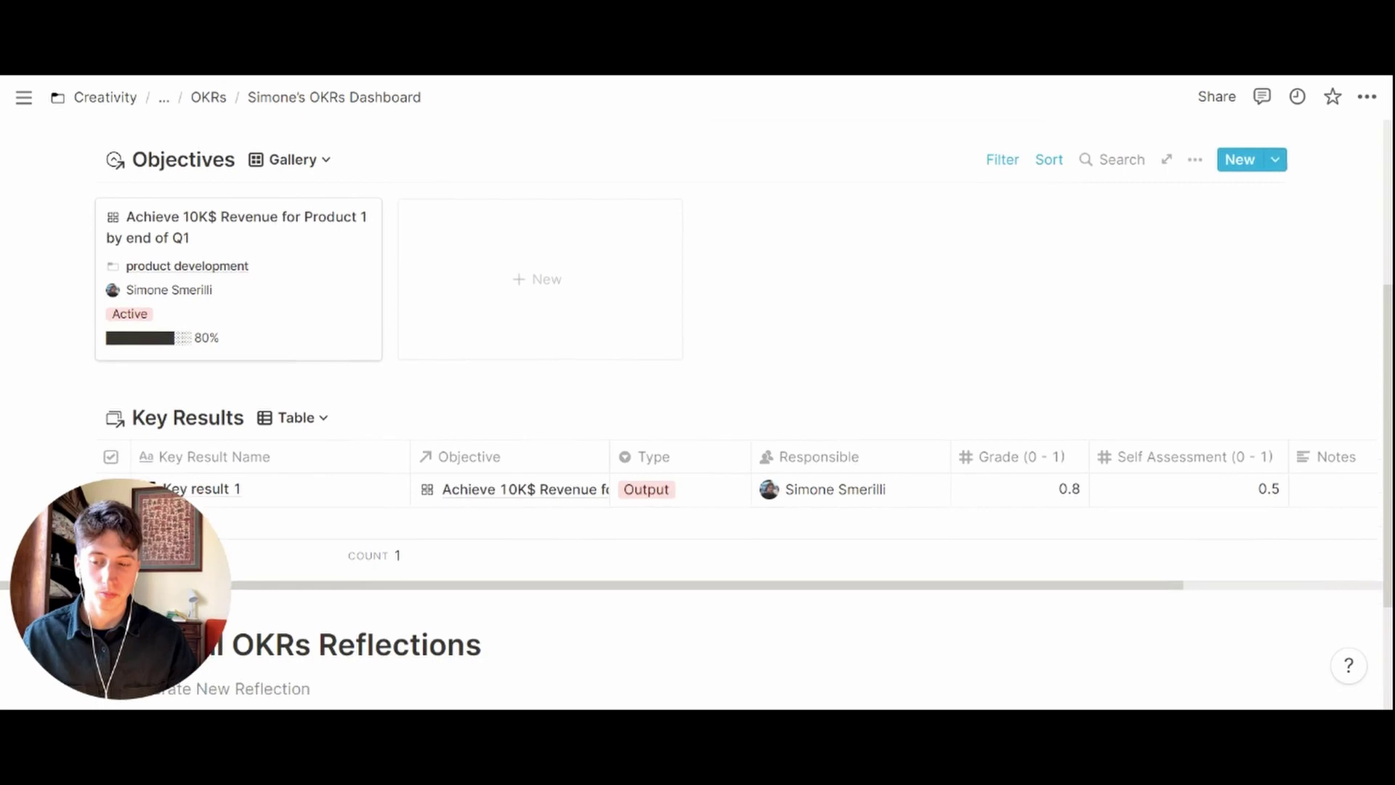
scroll(887, 294, "down", 2)
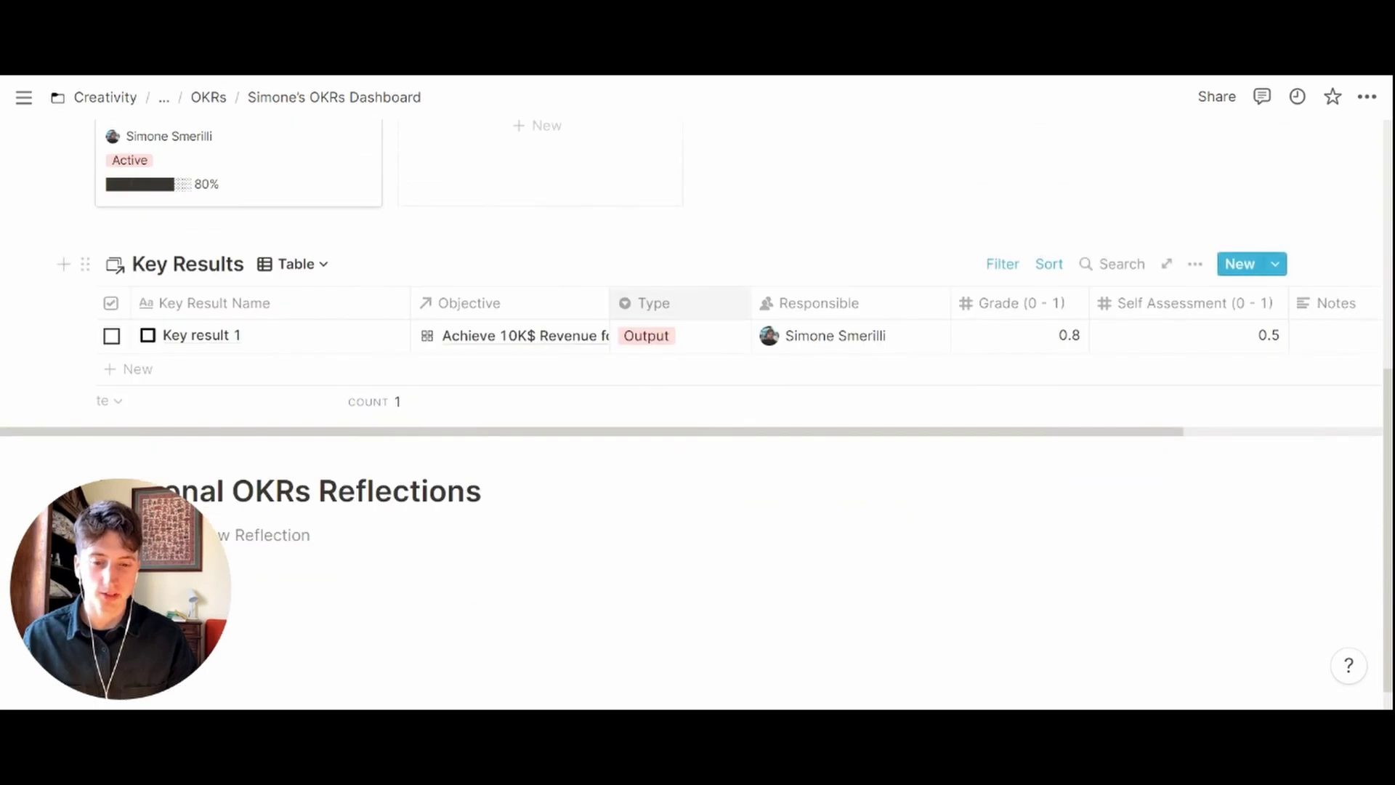
scroll(888, 294, "up", 2)
left_click(1002, 355)
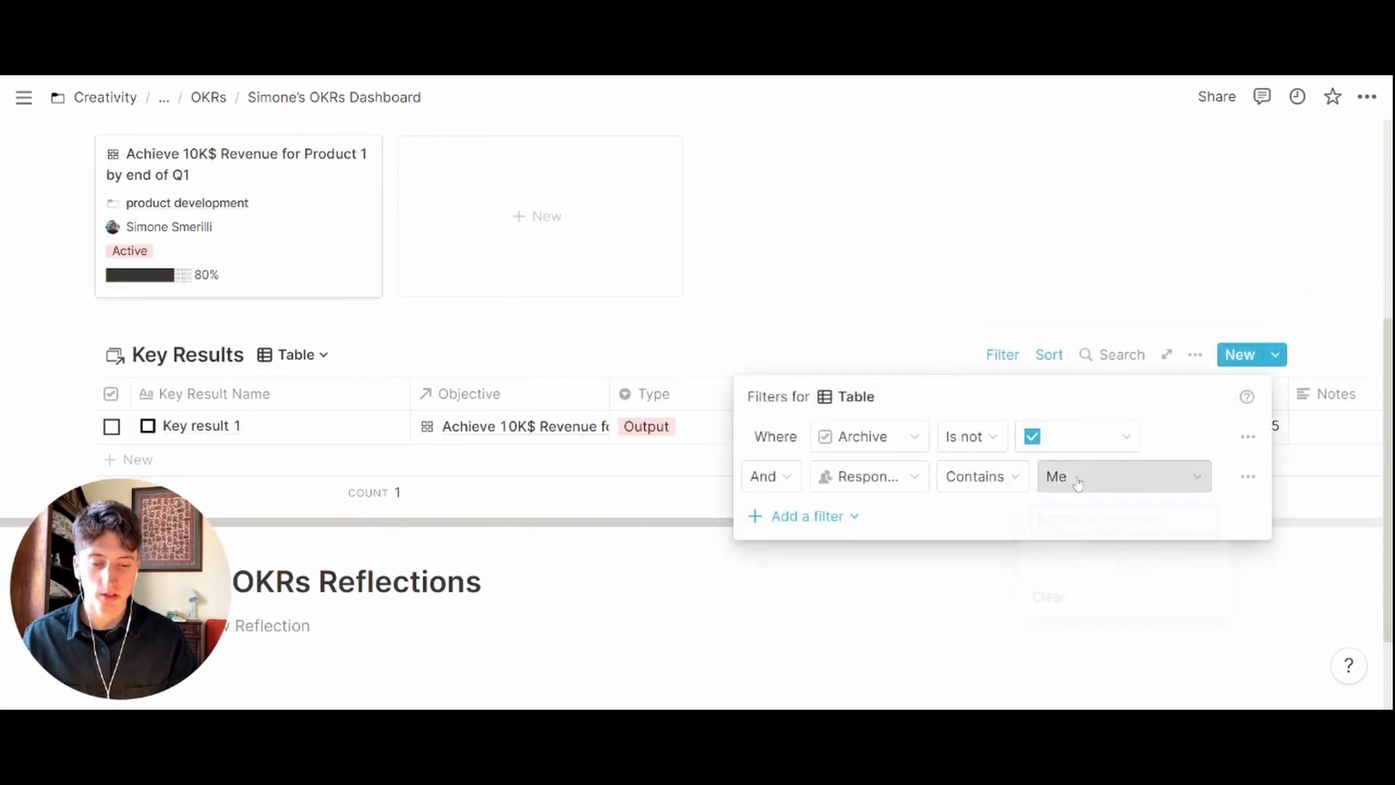
left_click(1068, 480)
left_click(1066, 318)
key("Escape")
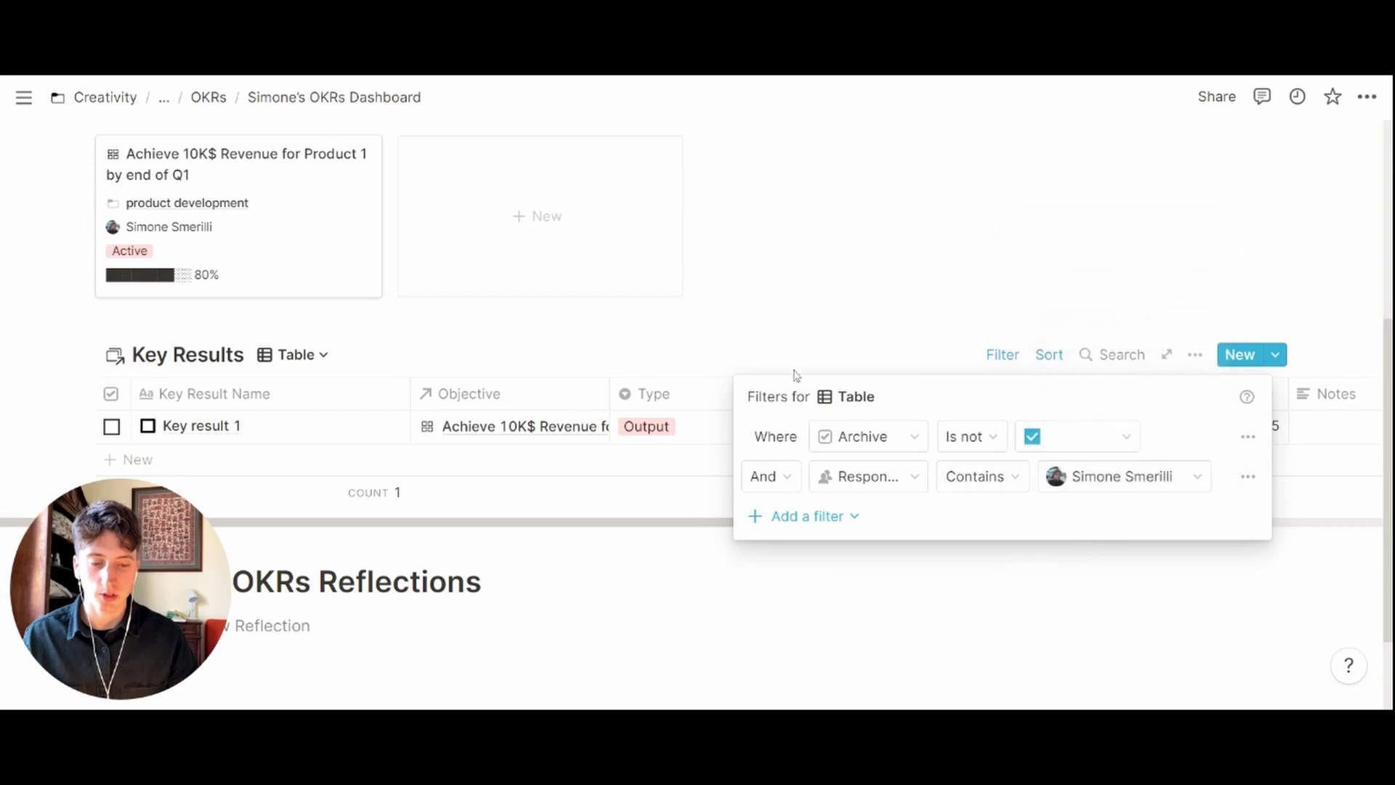
key("Escape")
Switch Objectives to the Board view and set its People filter to the owner
scroll(326, 285, "up", 3)
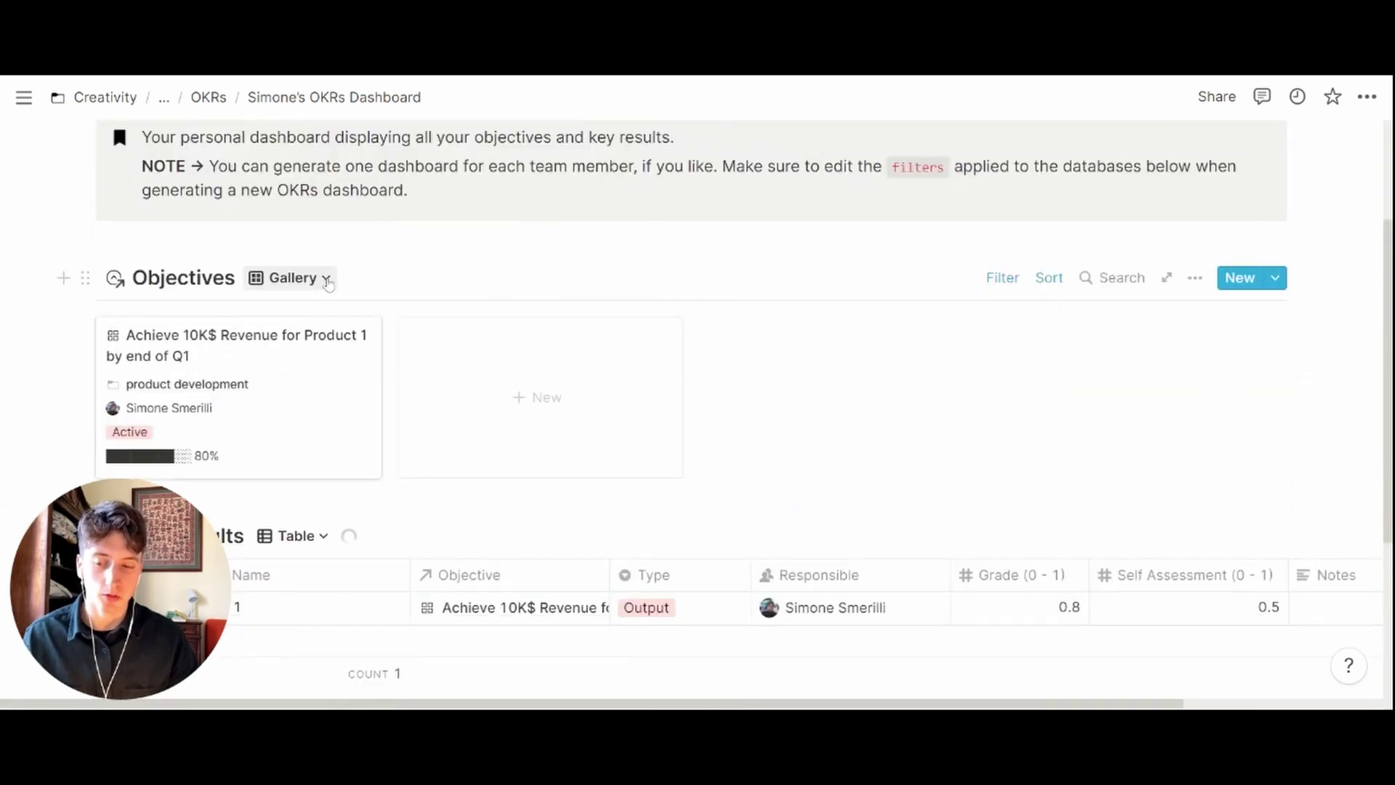
left_click(327, 282)
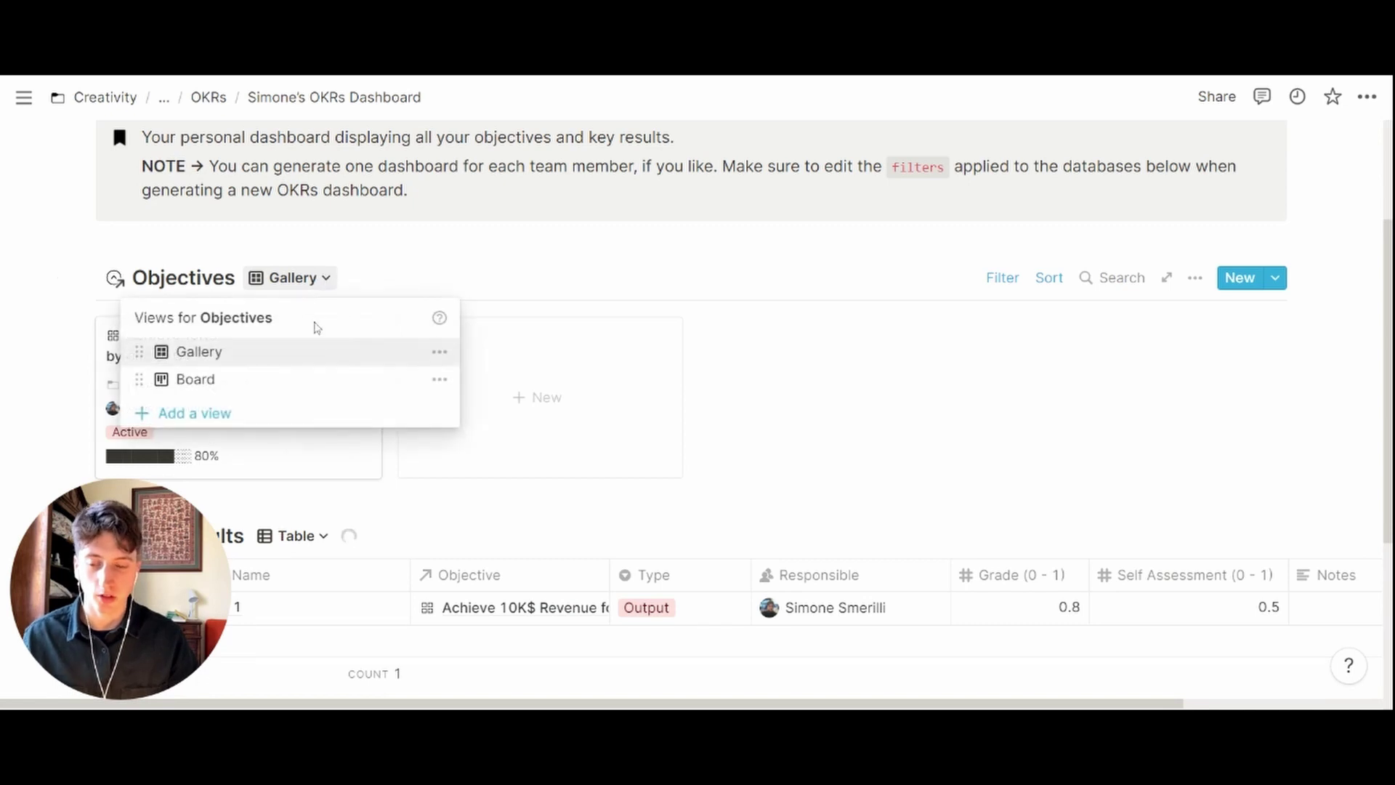
left_click(283, 379)
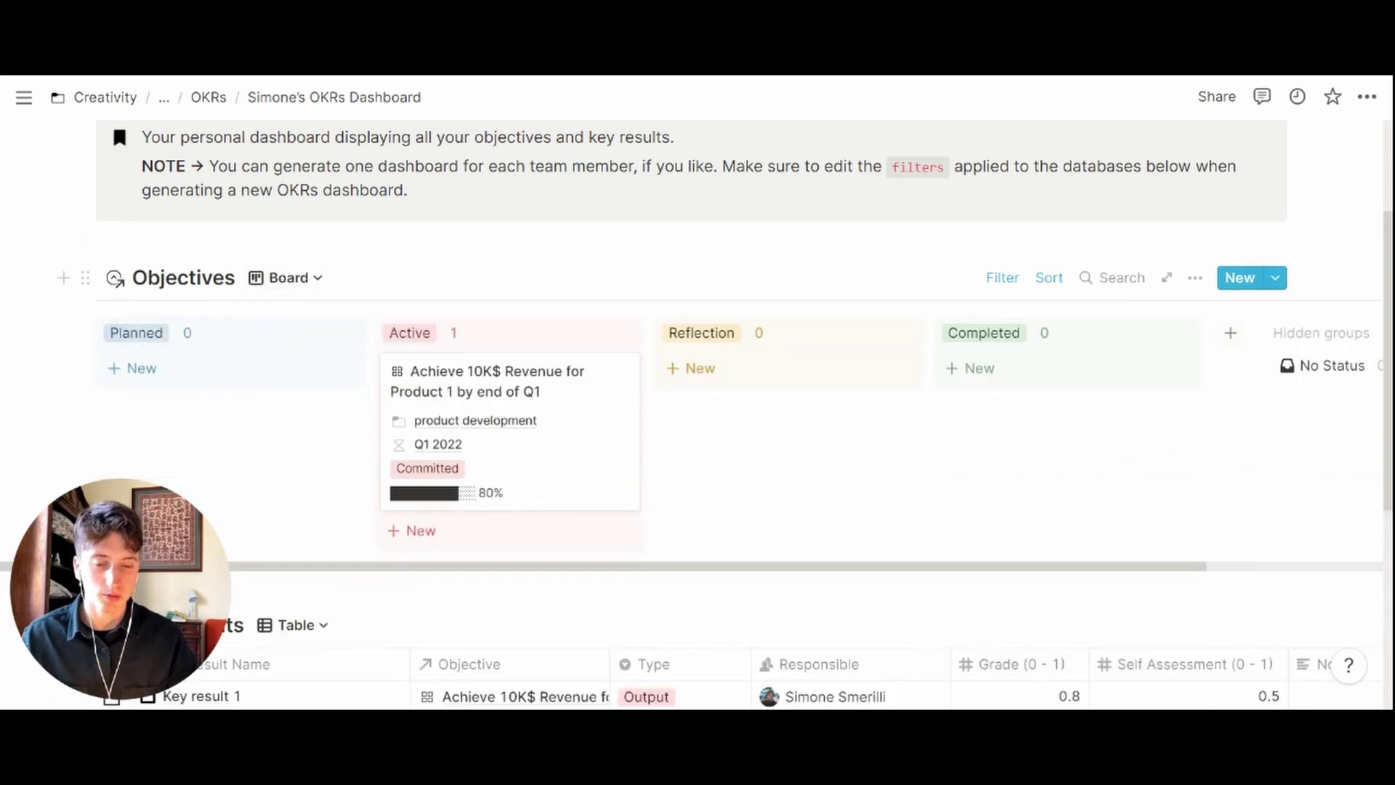
left_click(1002, 277)
left_click(1108, 401)
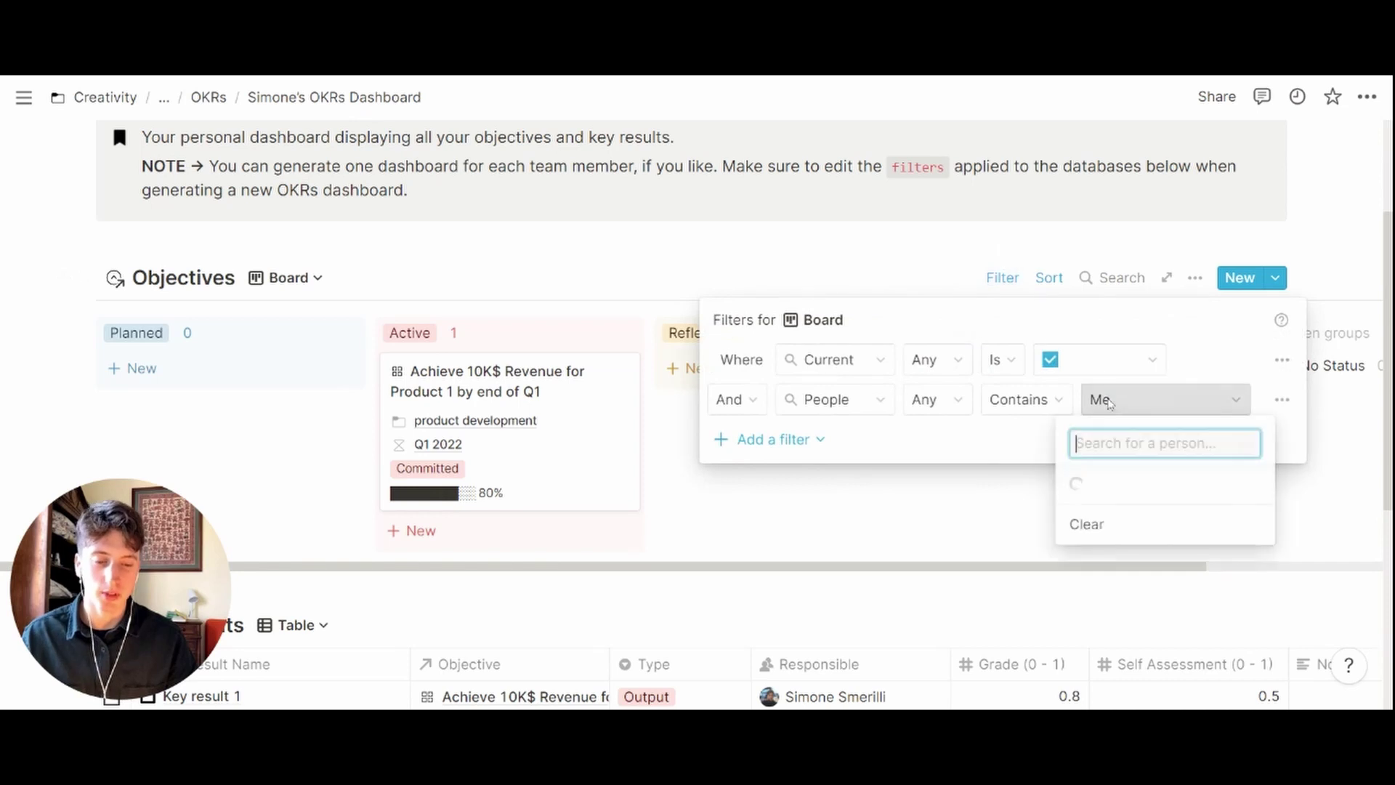
left_click(1097, 508)
left_click(844, 270)
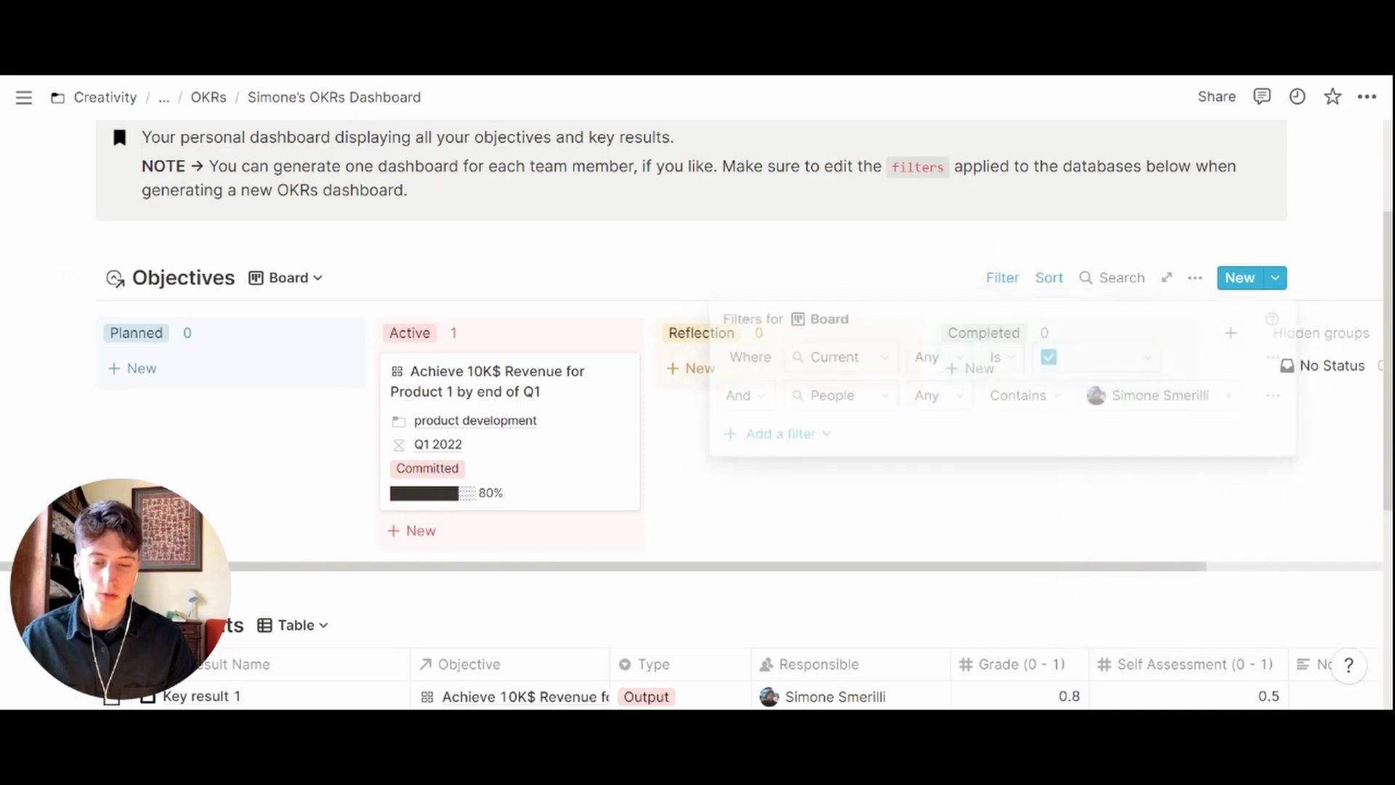
Set the Key Results Table by Objective view's Responsible filter to the owner, then return to Table view
scroll(319, 280, "down", 5)
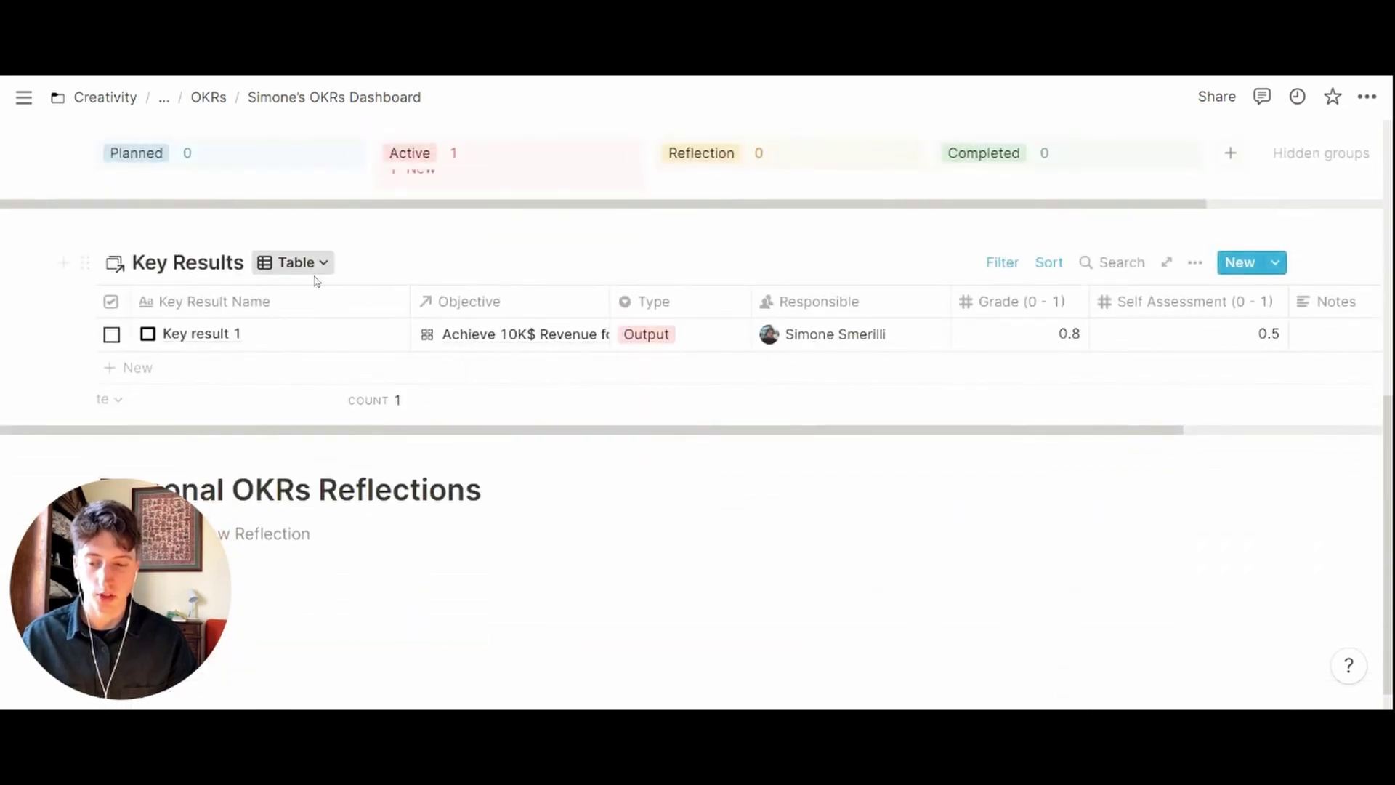
left_click(317, 271)
left_click(320, 361)
left_click(1006, 266)
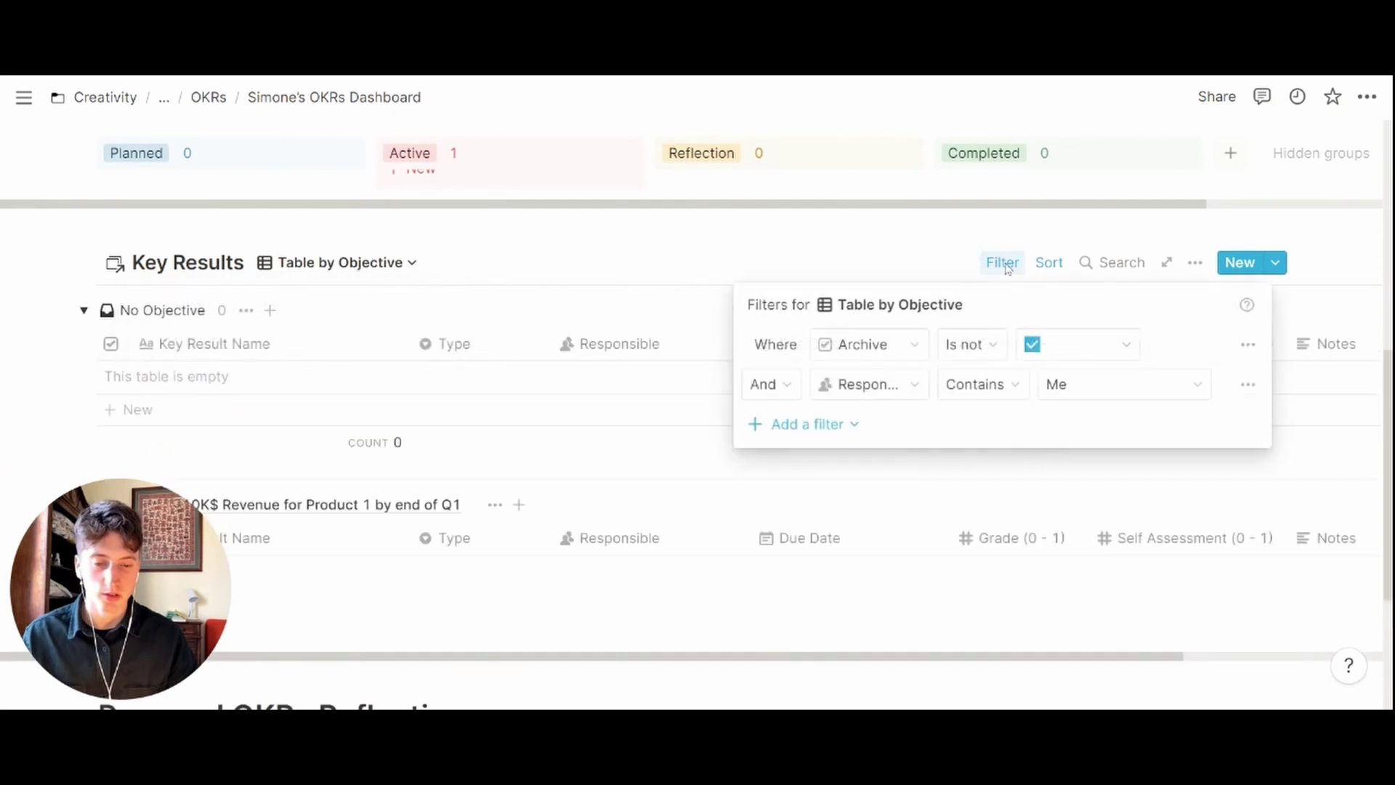
left_click(1097, 385)
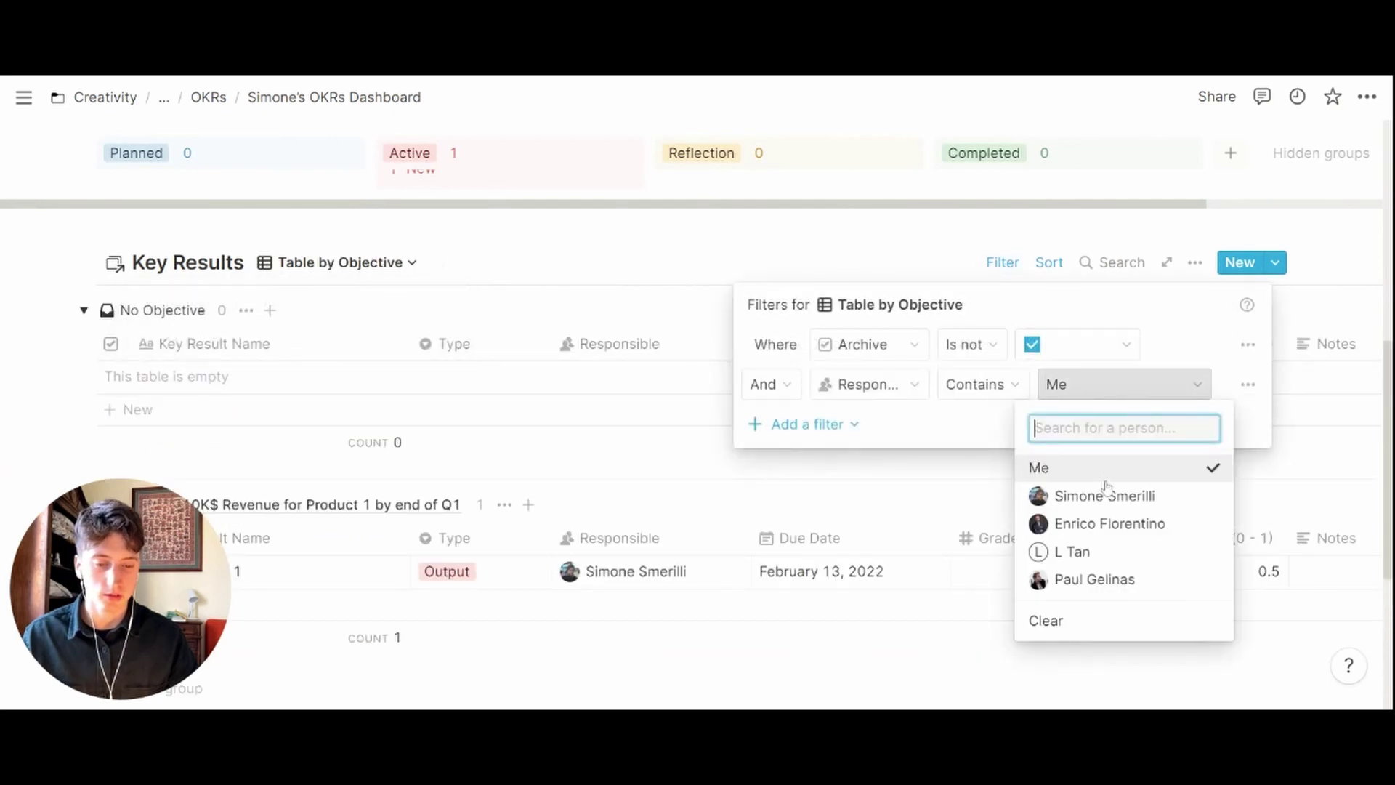
left_click(1105, 494)
key("Escape")
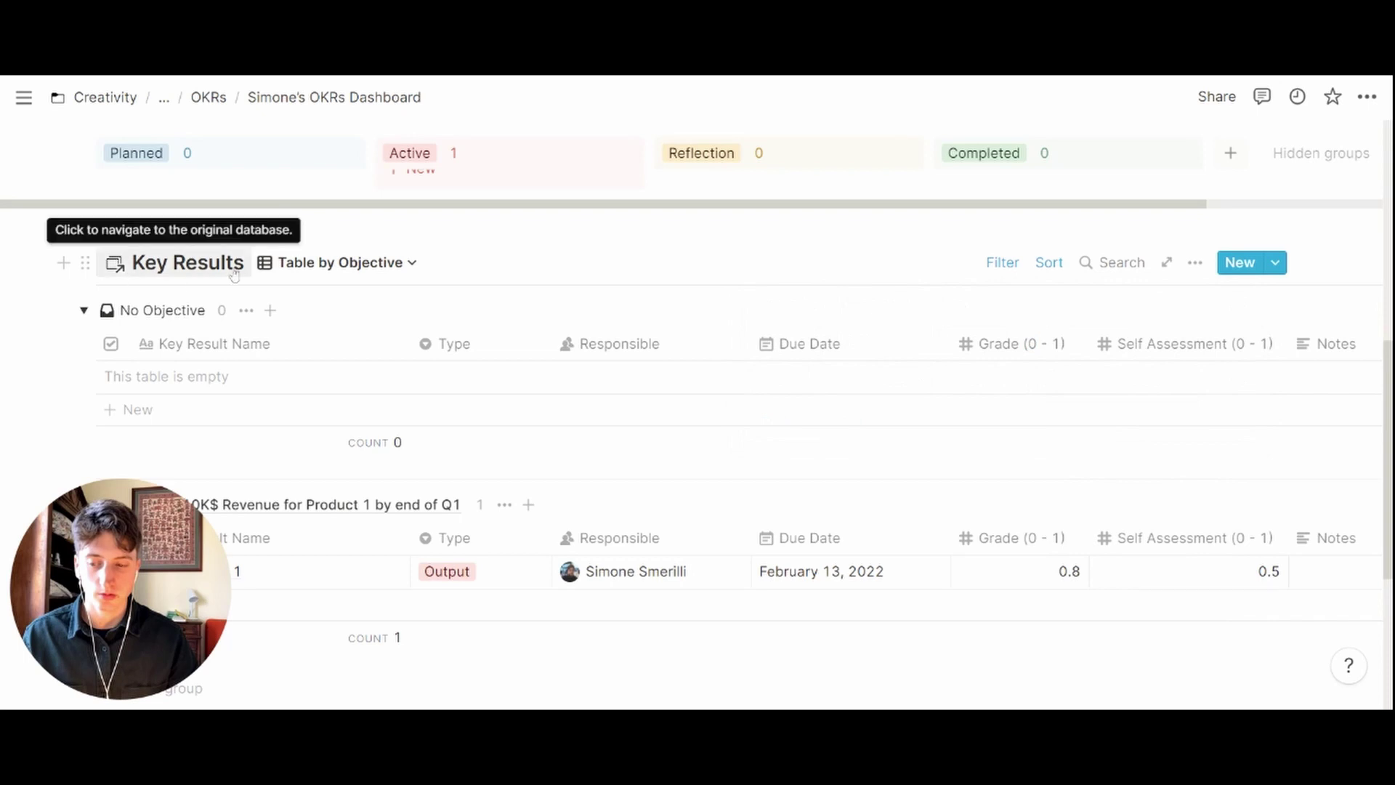
left_click(312, 263)
left_click(280, 335)
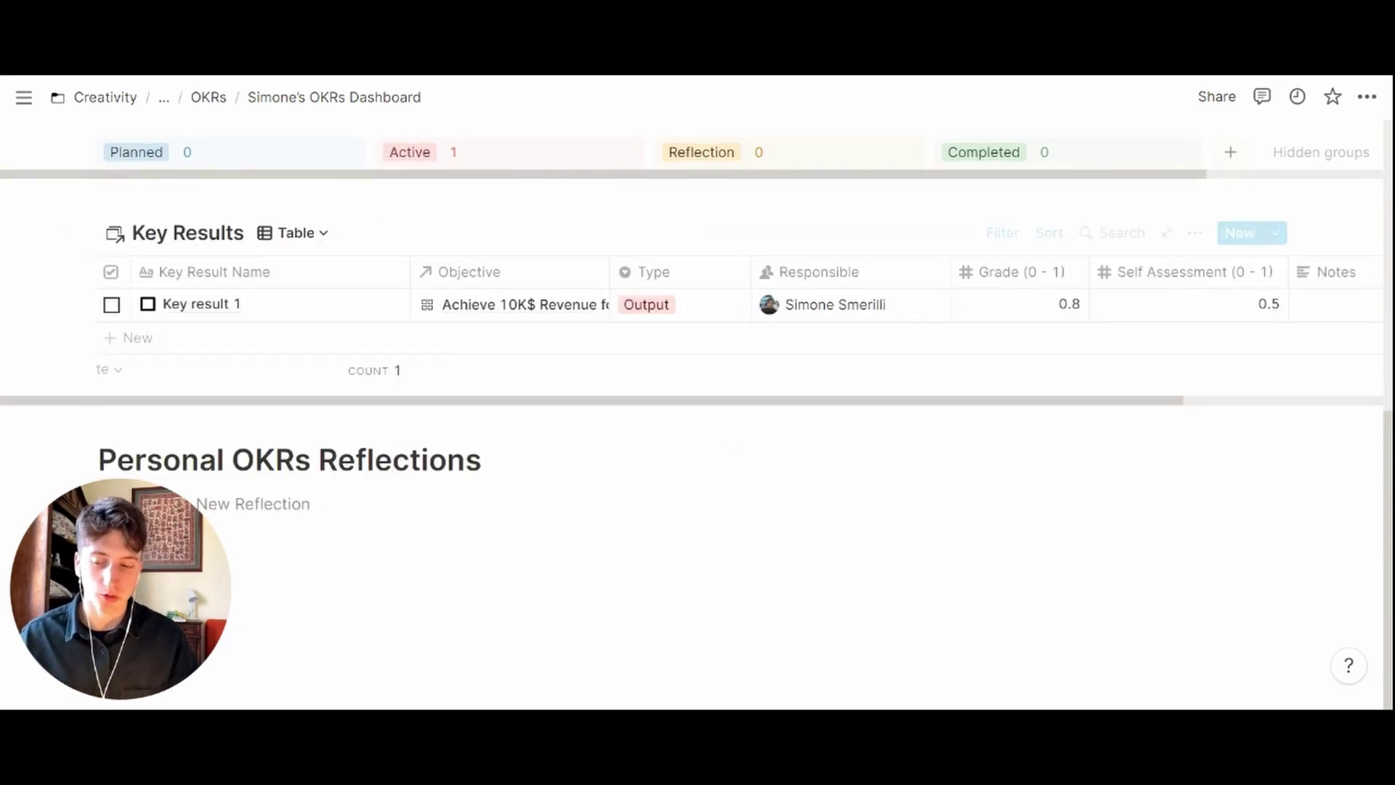
Generate a new OKRs reflection page from the dashboard's Personal OKRs Reflections section
left_click_drag(193, 603, 1344, 613)
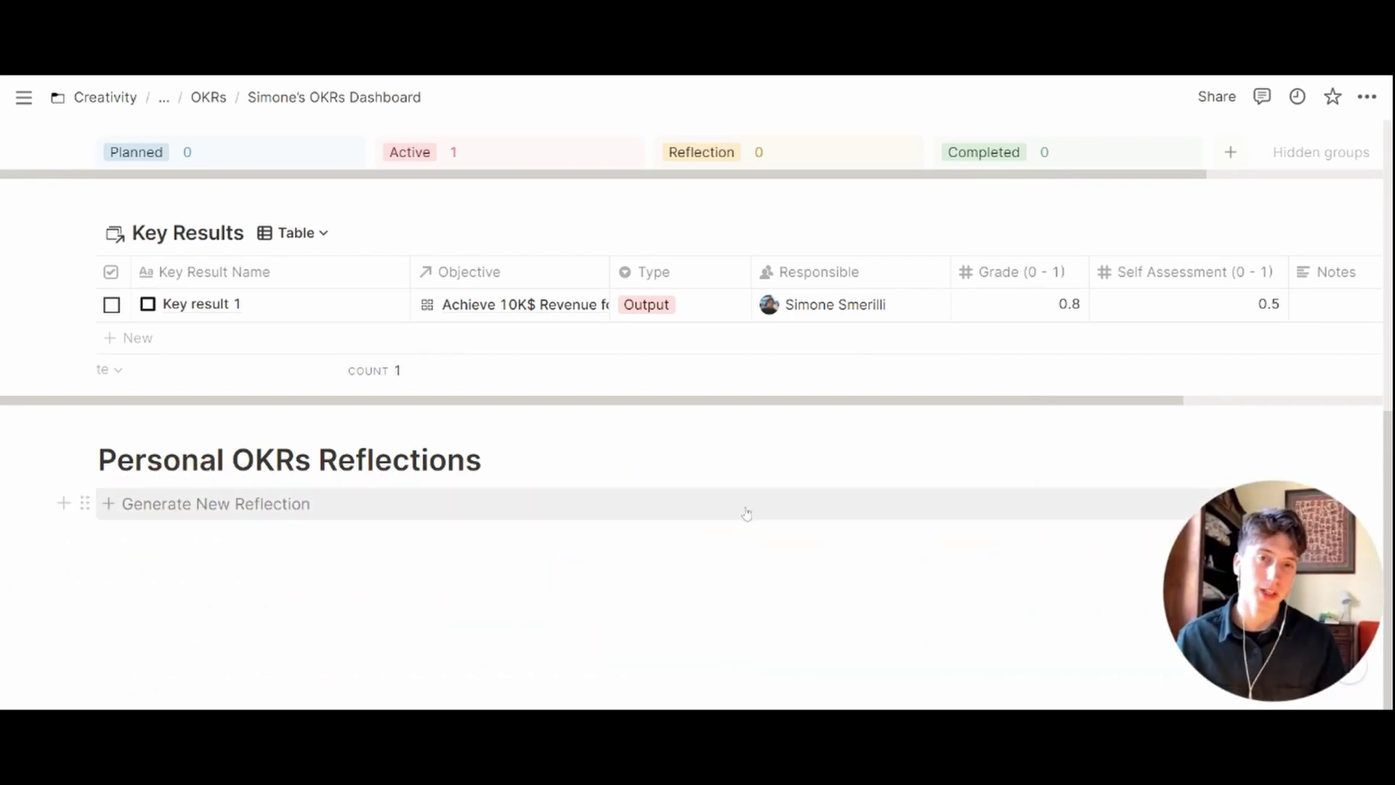
left_click(250, 503)
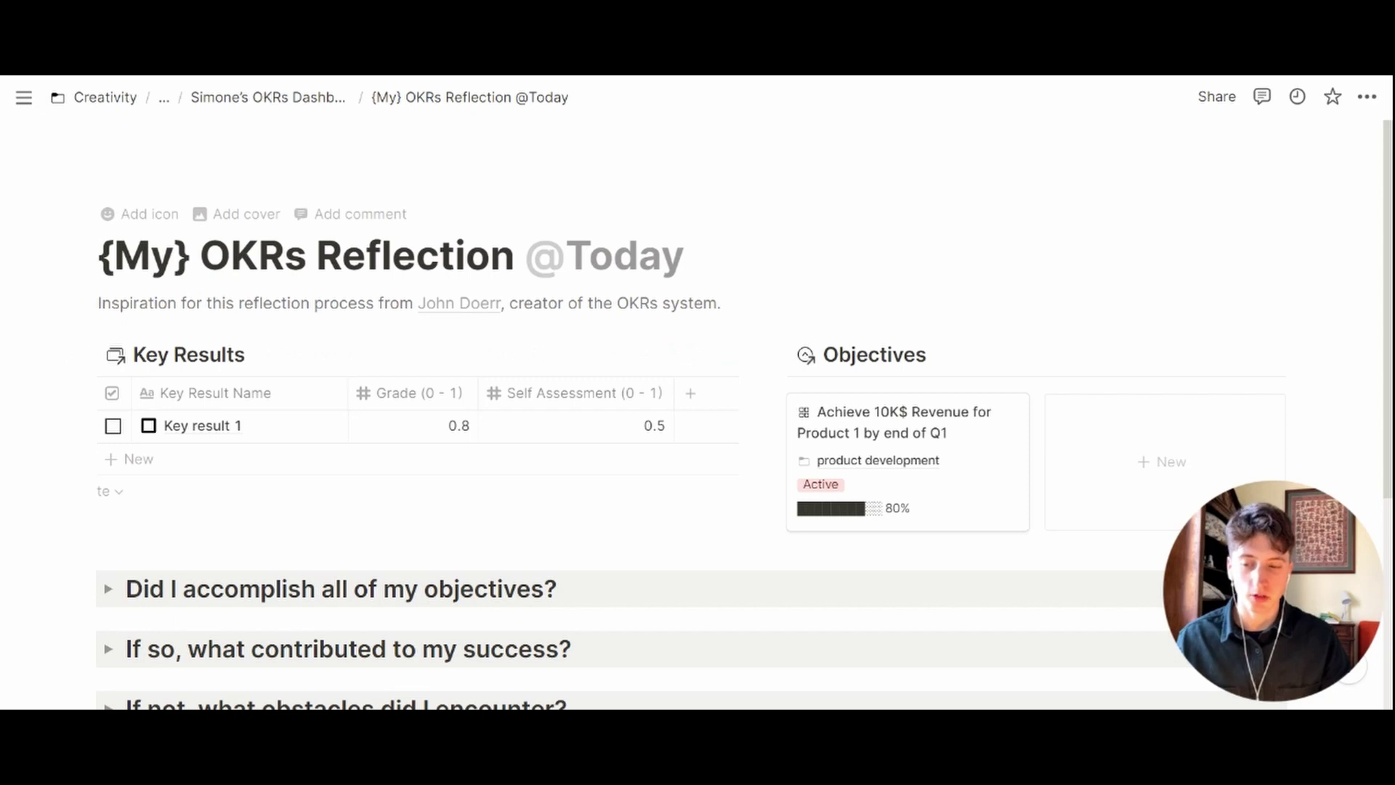
Replace the {My} placeholder in the reflection title with the owner's name plus 's
double_click(151, 255)
left_click(190, 255)
left_click_drag(190, 256, 114, 256)
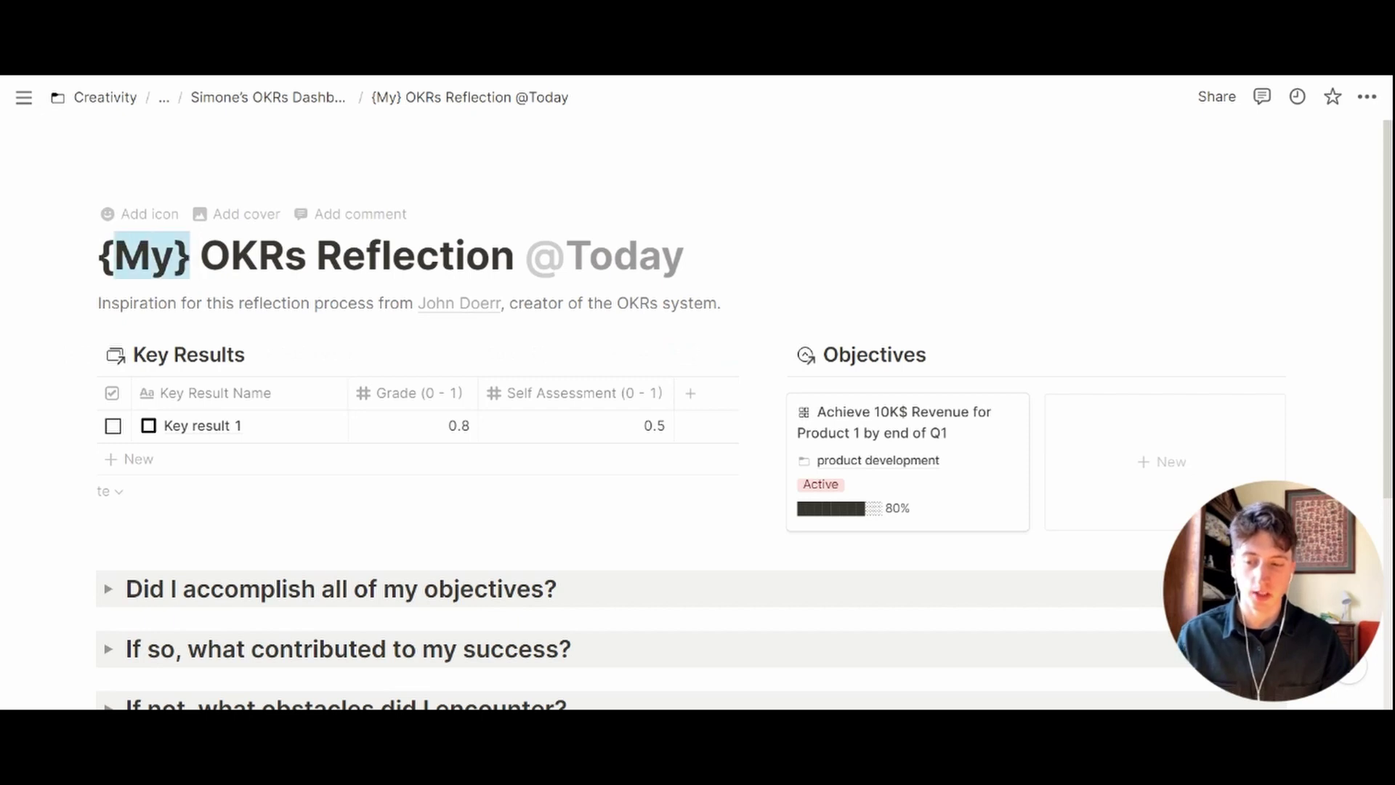
key("BackSpace")
key("BackSpace")
type("Simone's")
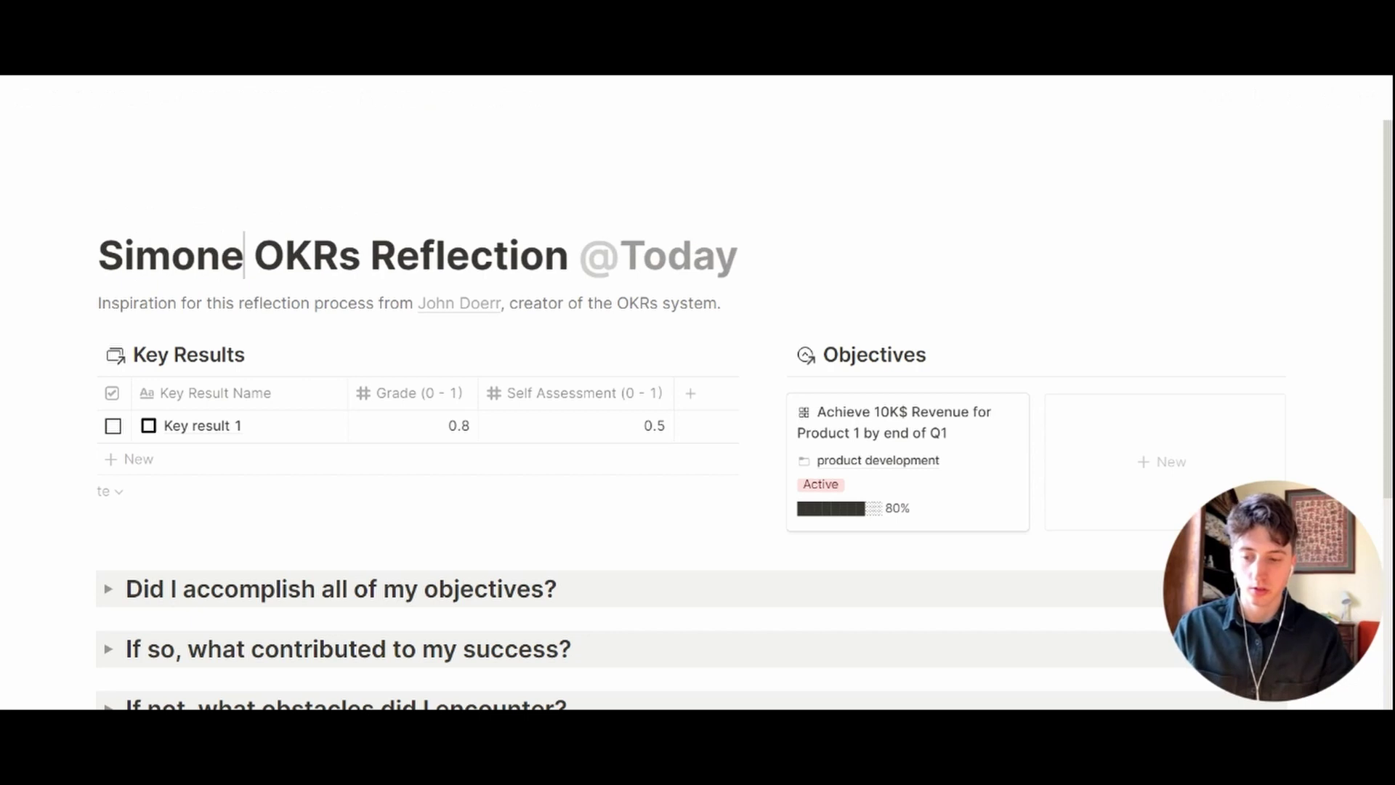
Review the filter rules on the Key Results table and Objectives gallery
scroll(407, 305, "down", 2)
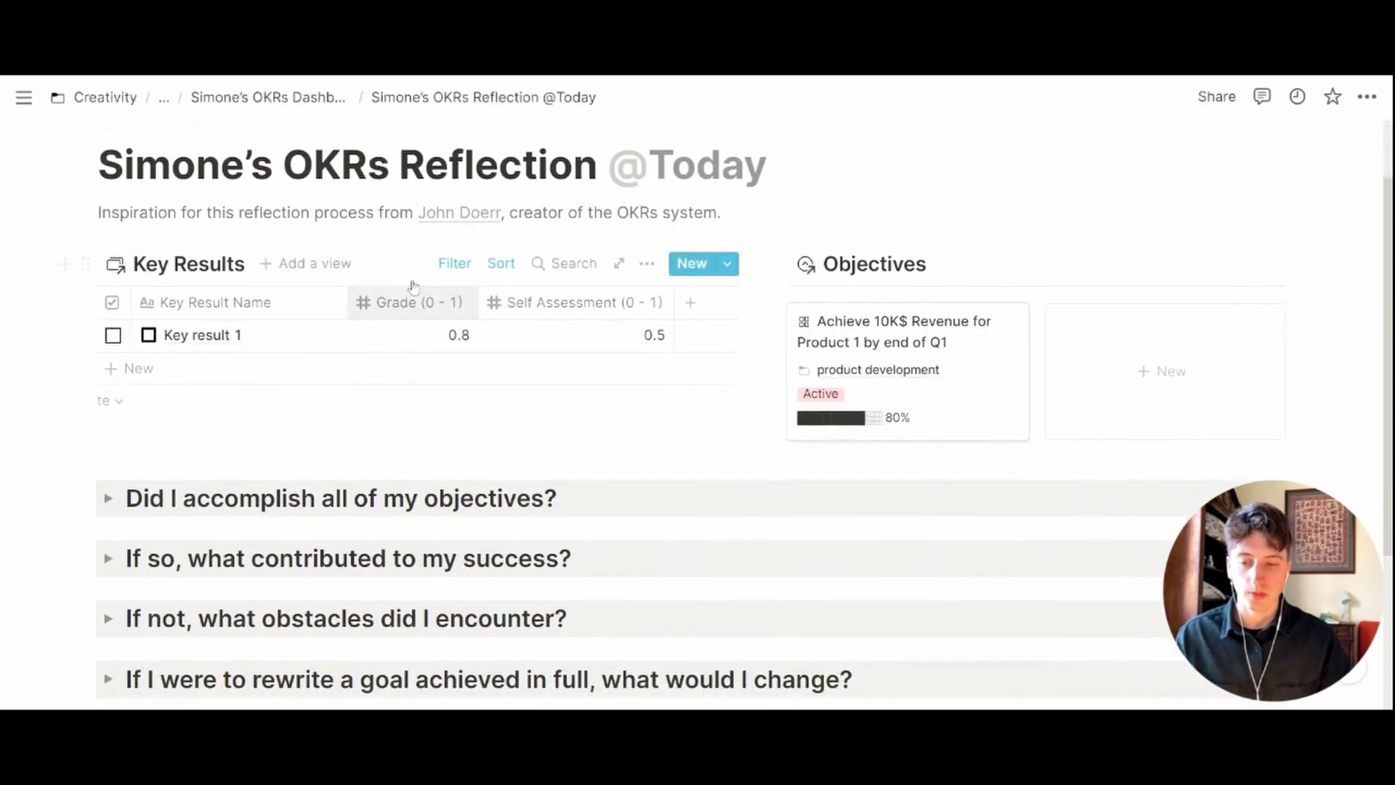
left_click(455, 263)
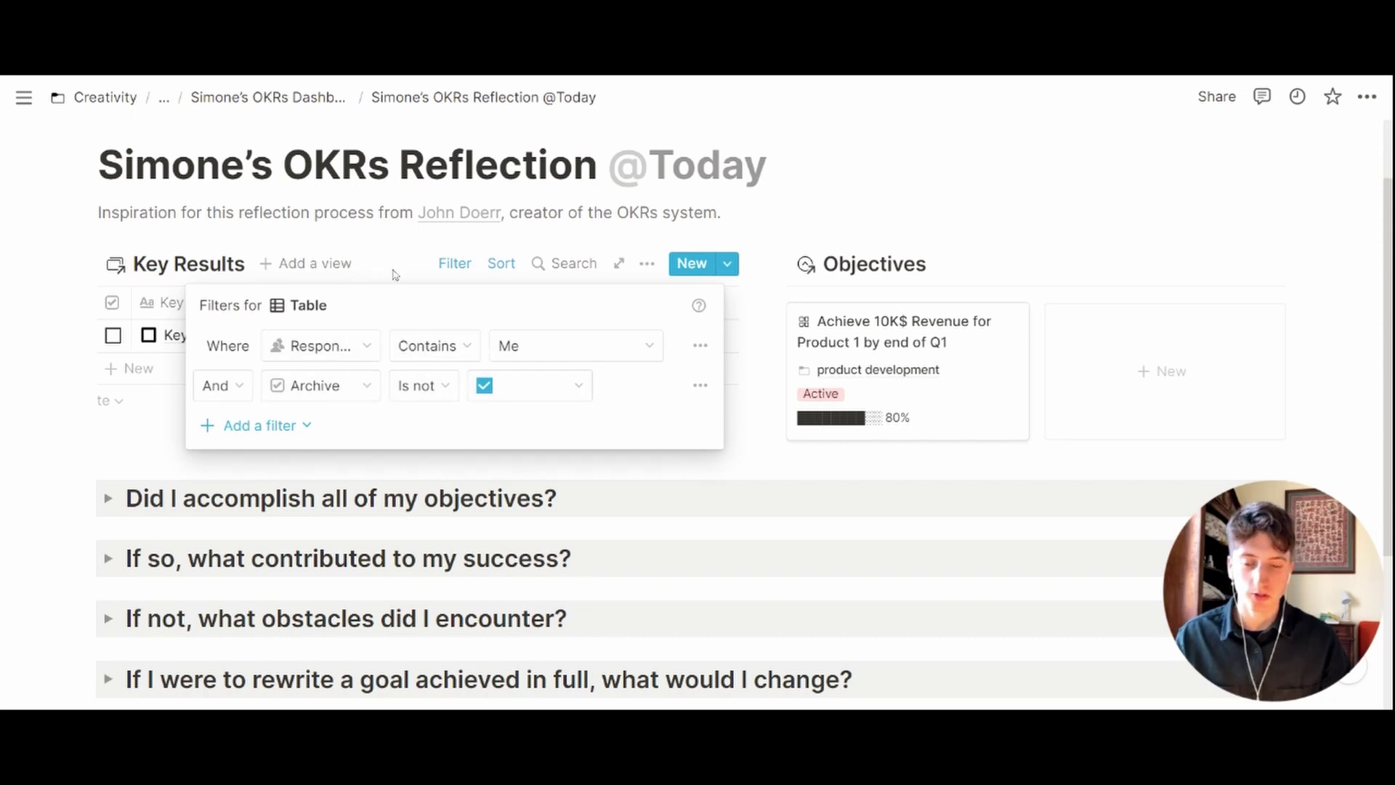
left_click(1066, 265)
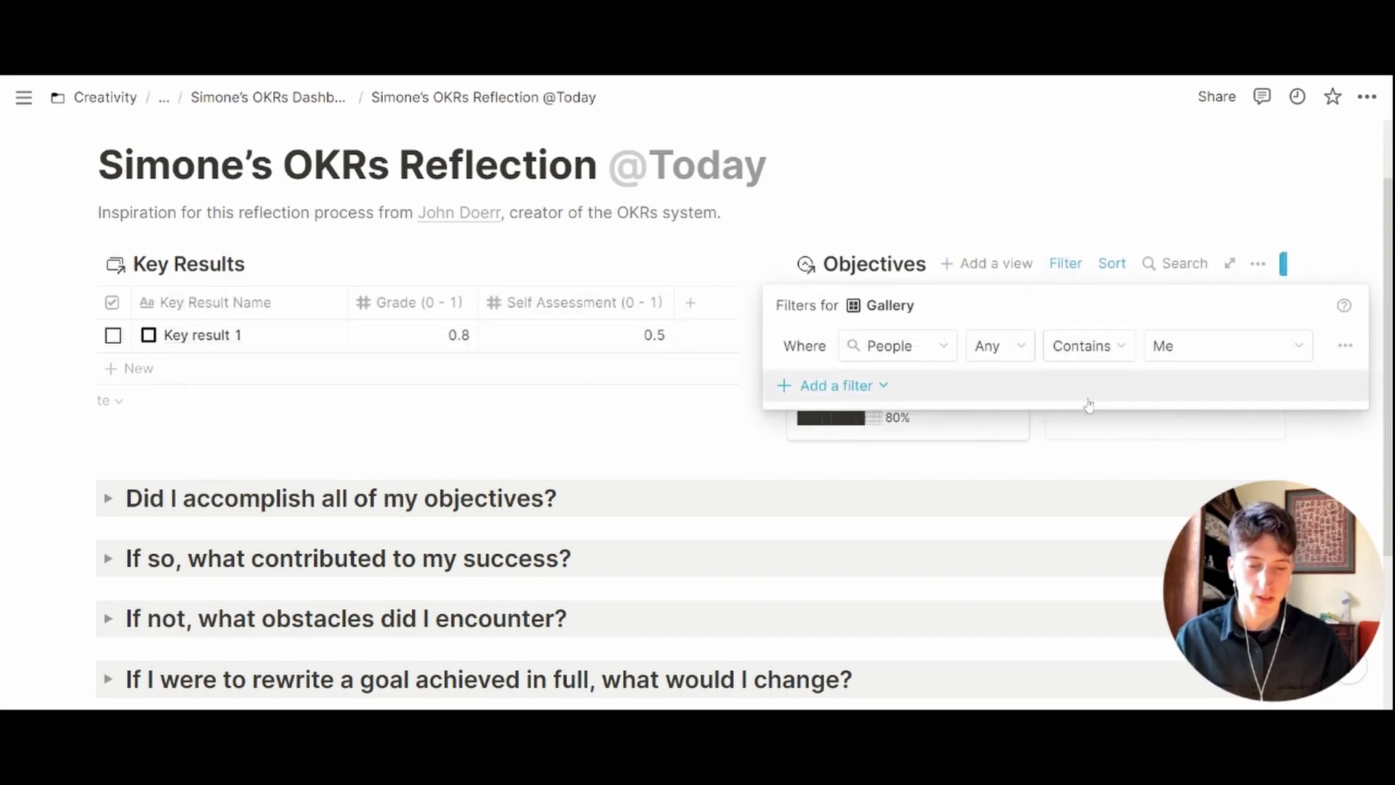
Expand the 'Did I accomplish all of my objectives?' reflection toggle and review the page
left_click(996, 227)
scroll(697, 392, "down", 3)
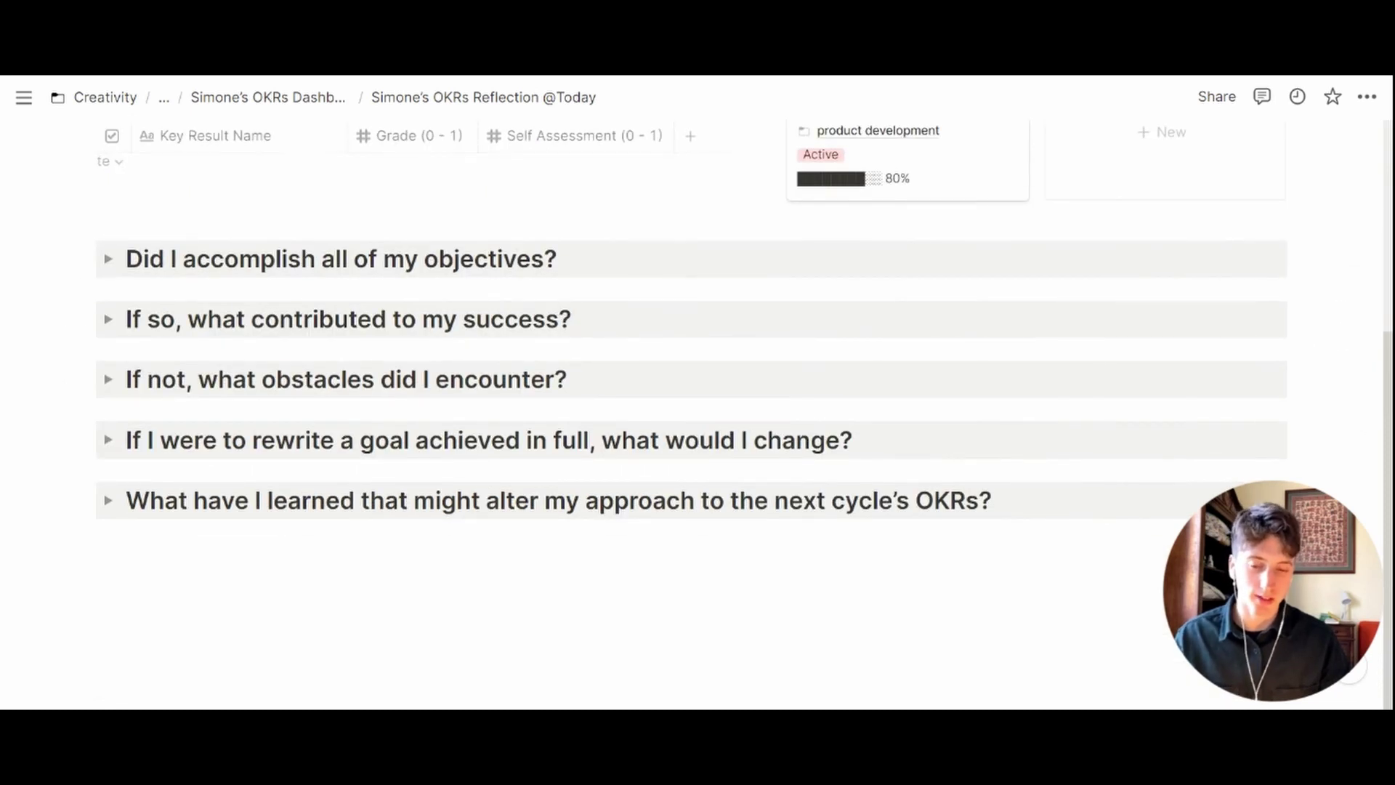
scroll(697, 392, "up", 1)
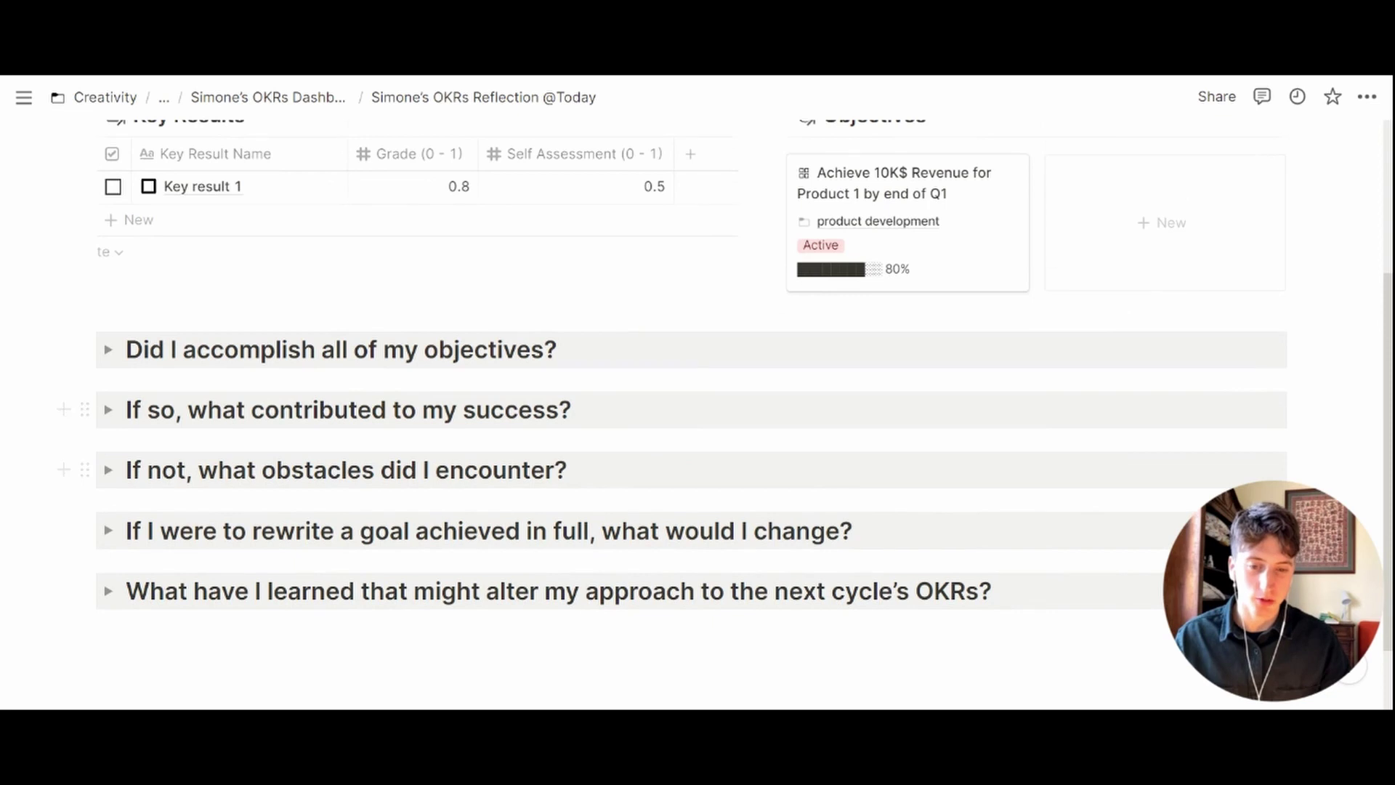
scroll(698, 392, "down", 1)
left_click(108, 259)
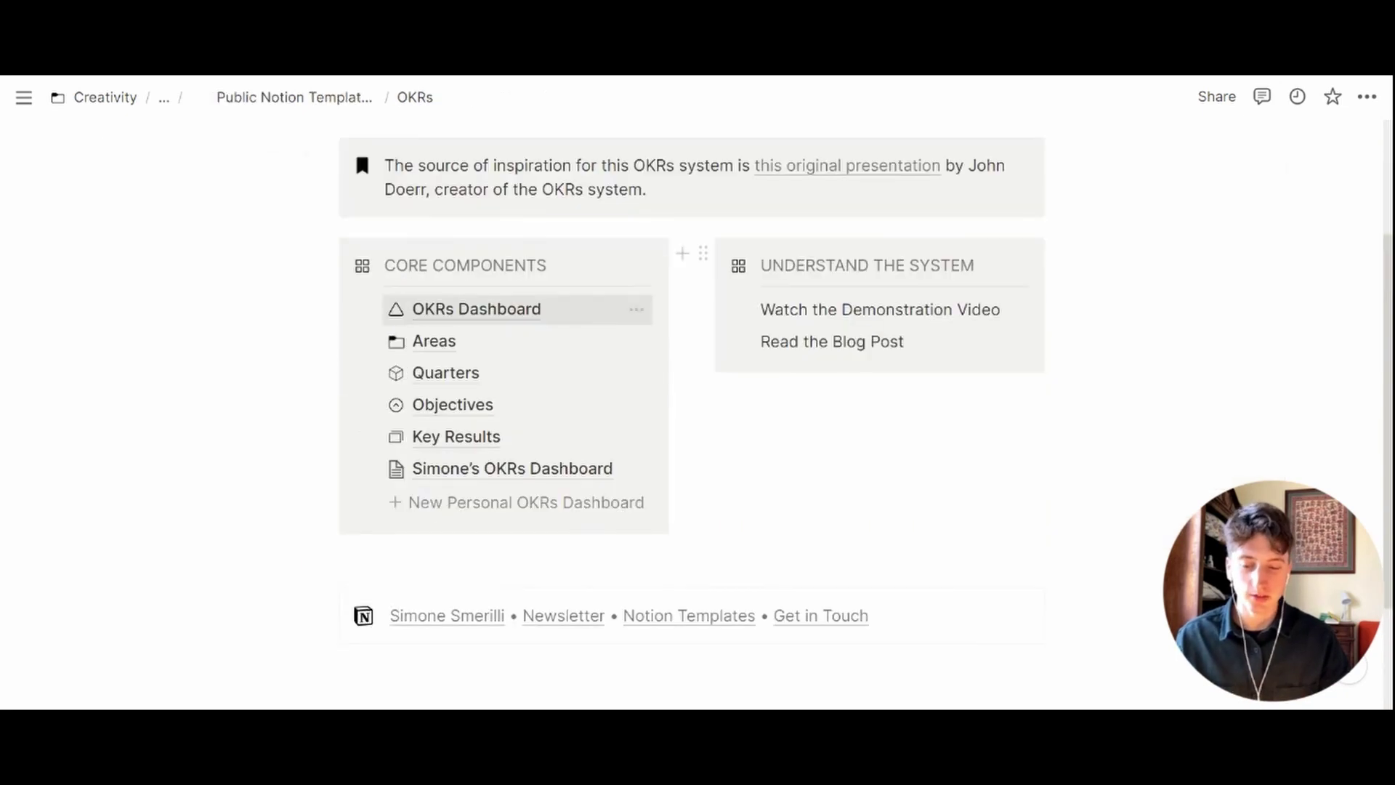
scroll(639, 348, "down", 2)
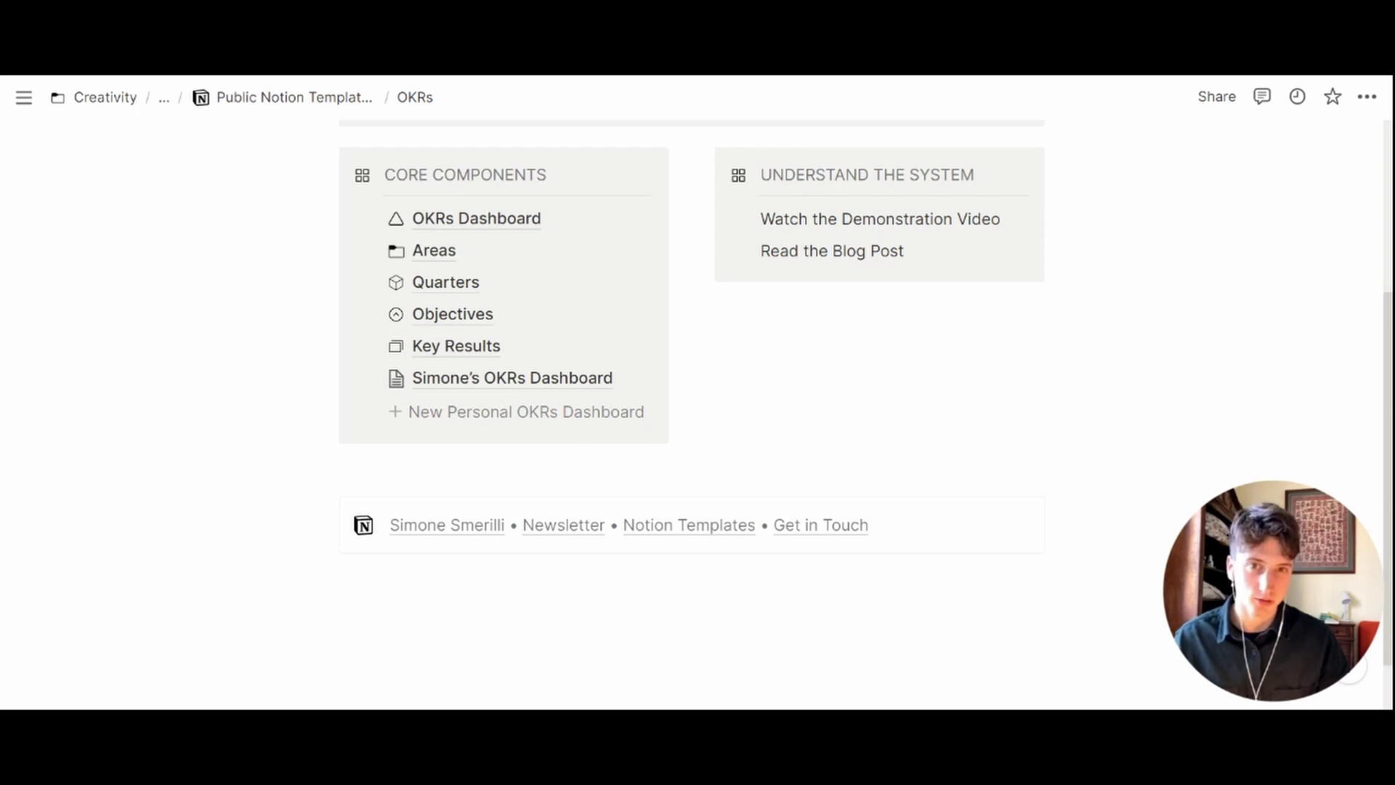
scroll(692, 349, "up", 2)
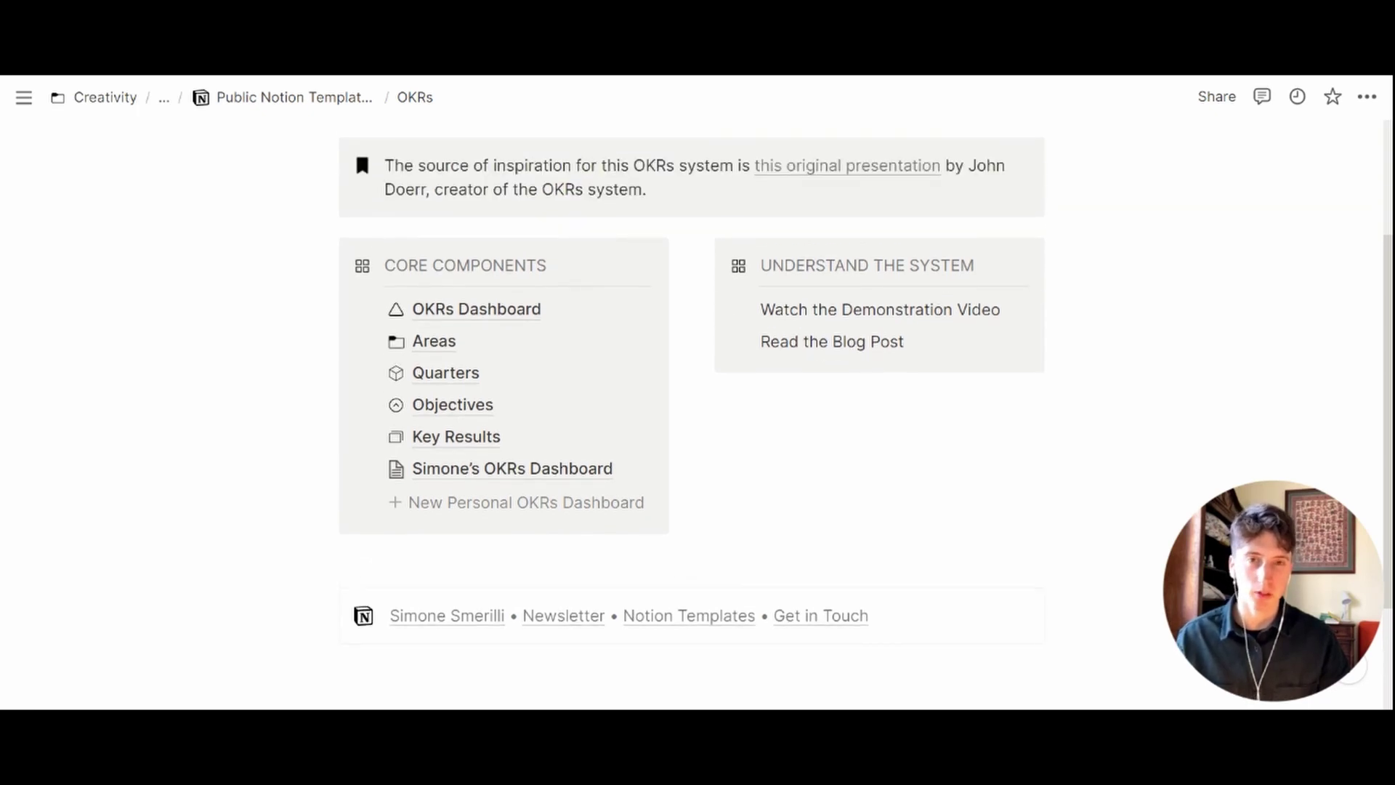